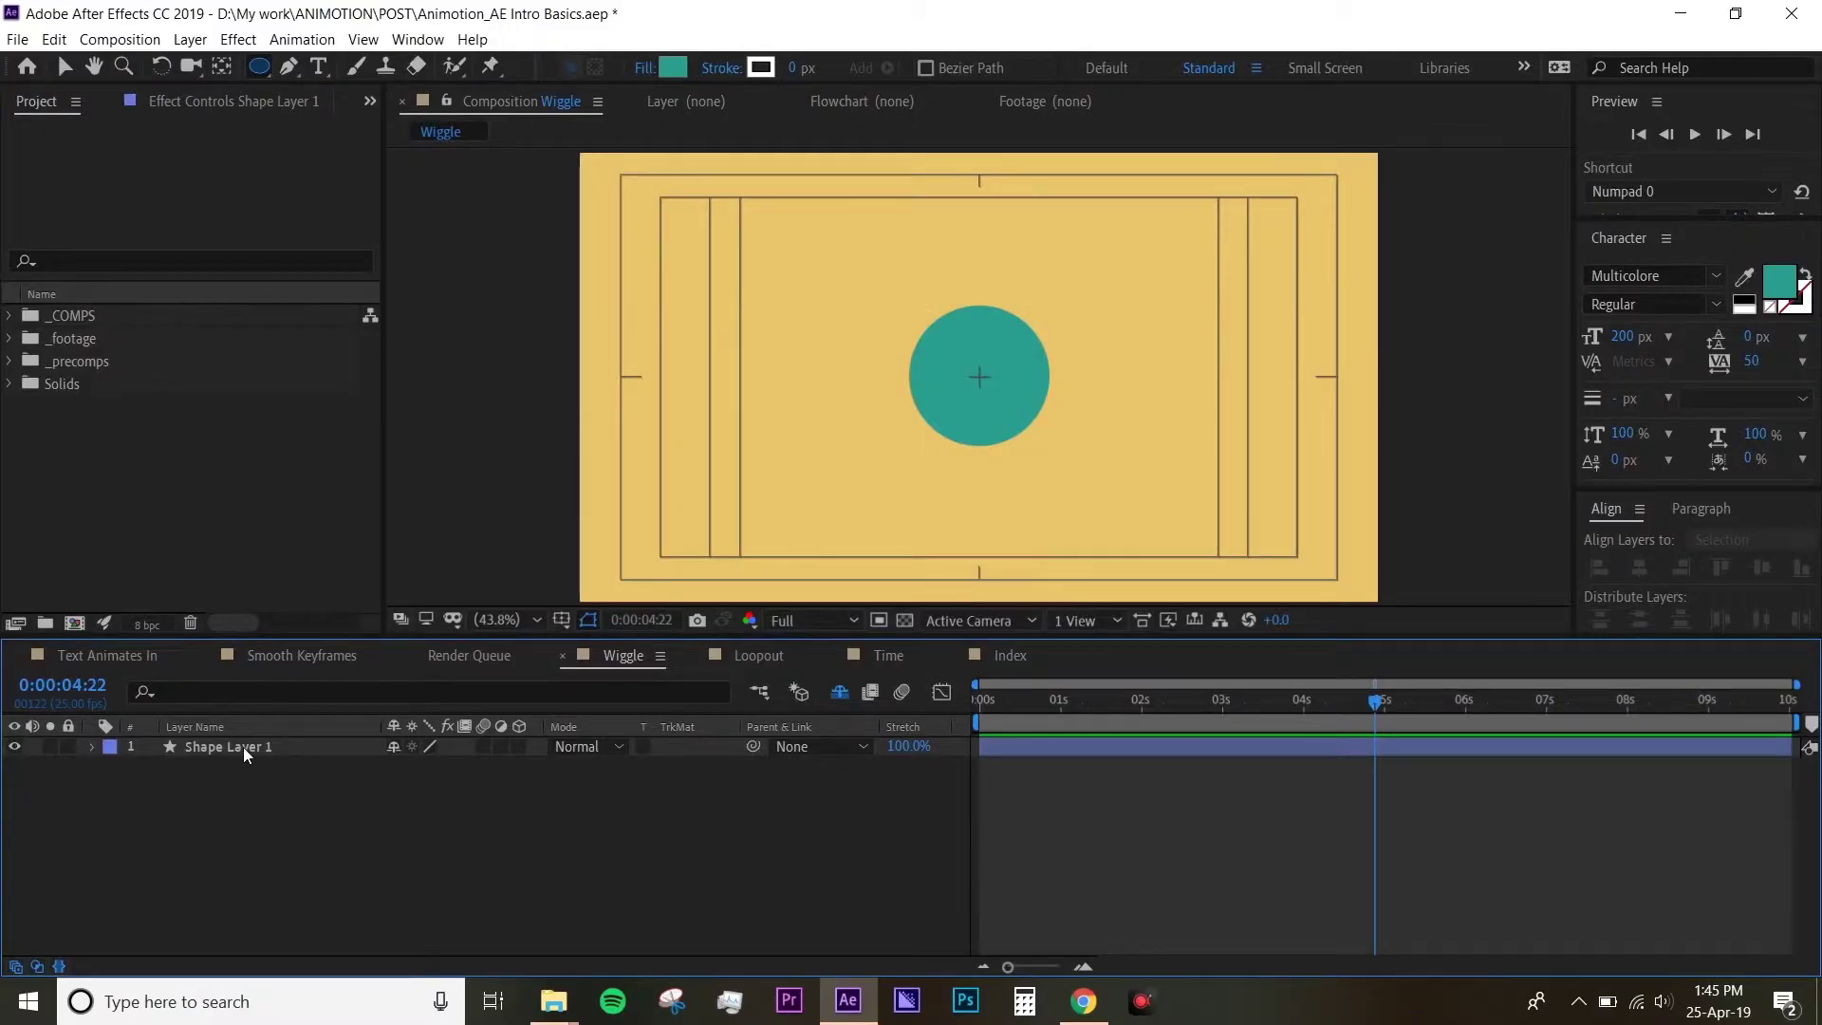
# - Add the expression wiggle(10,20) to Shape Layer 1's Position
pyautogui.click(243, 748)
pyautogui.press('p')
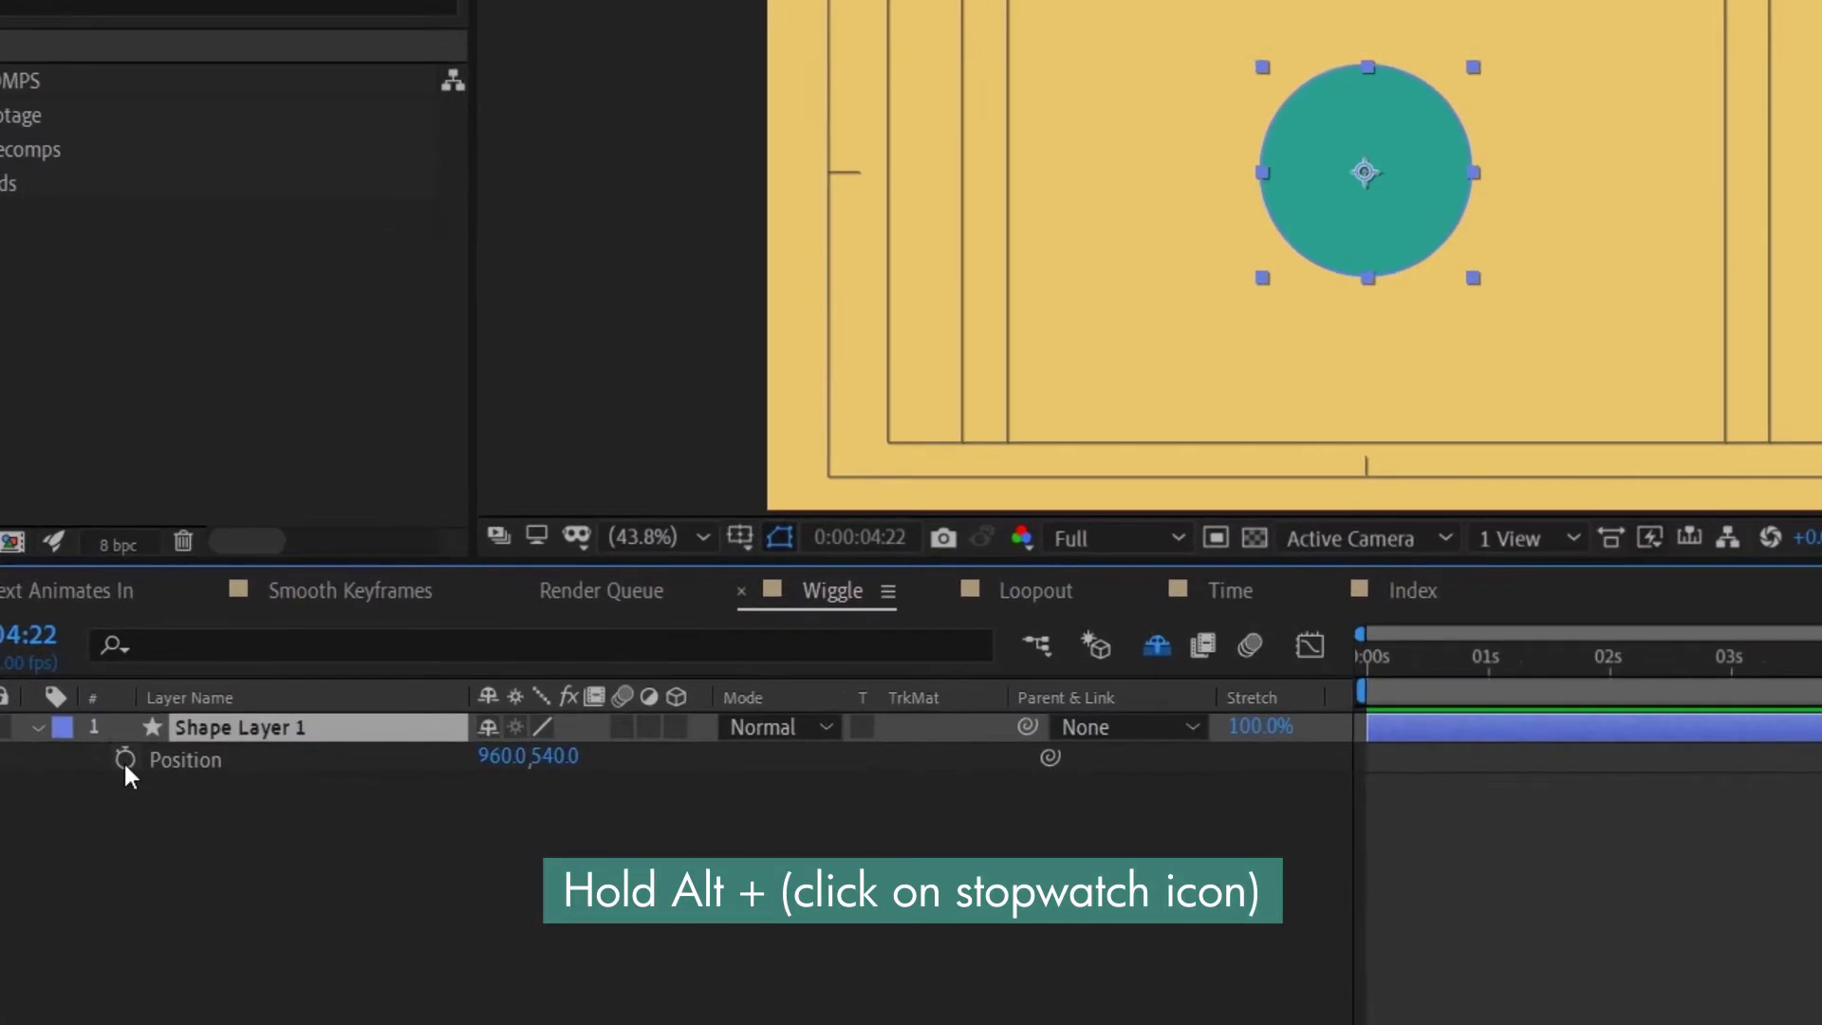
pyautogui.keyDown('alt'); pyautogui.click(125, 760); pyautogui.keyUp('alt')
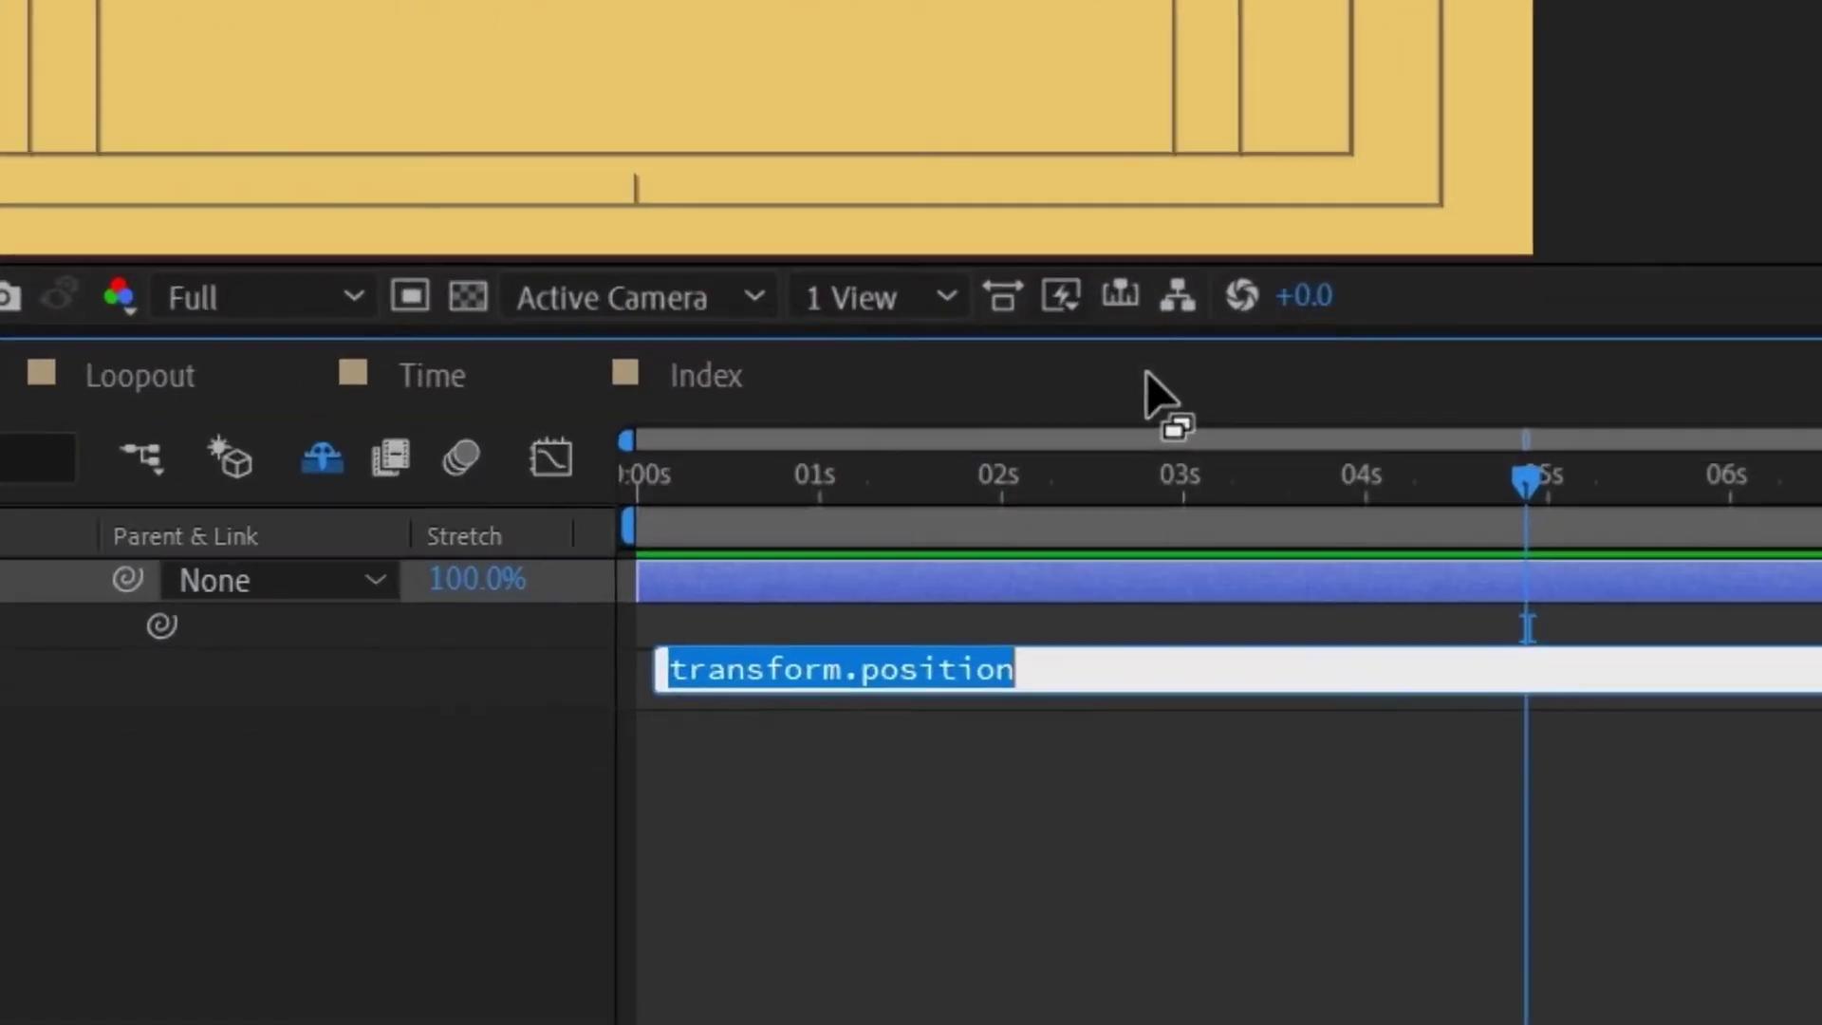
pyautogui.write('wig')
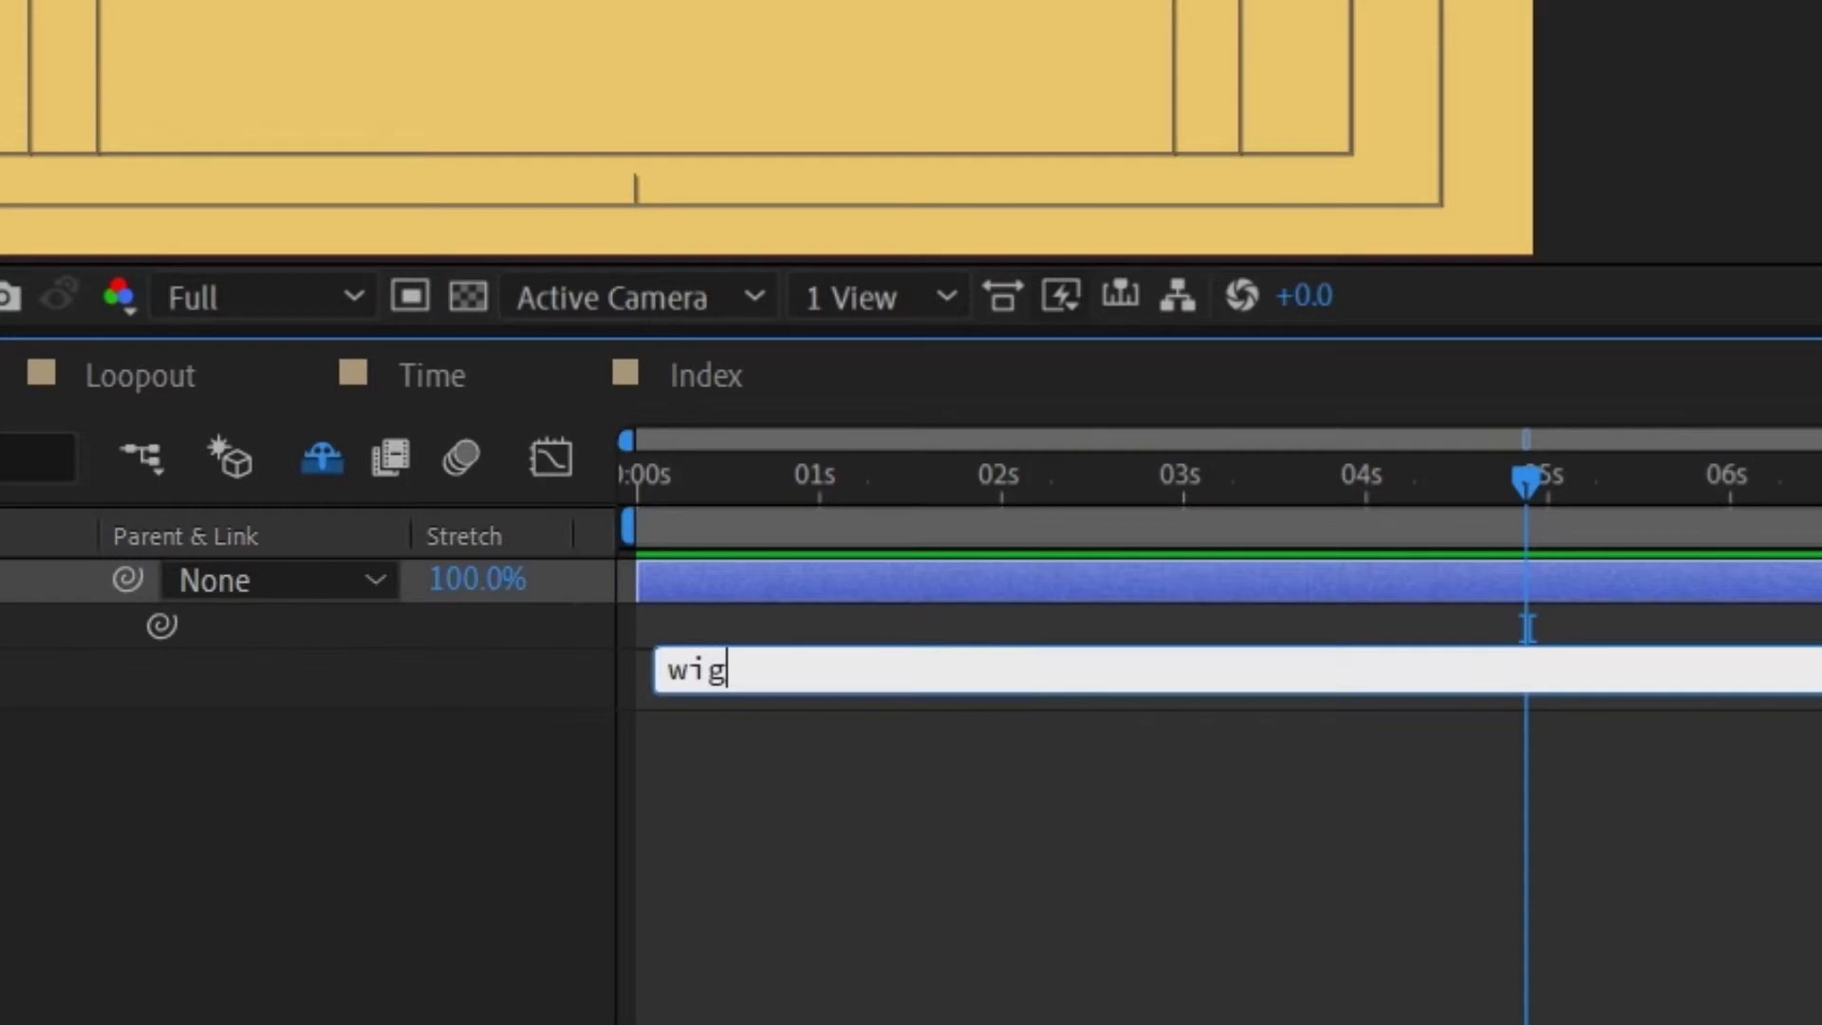
pyautogui.write('gle(')
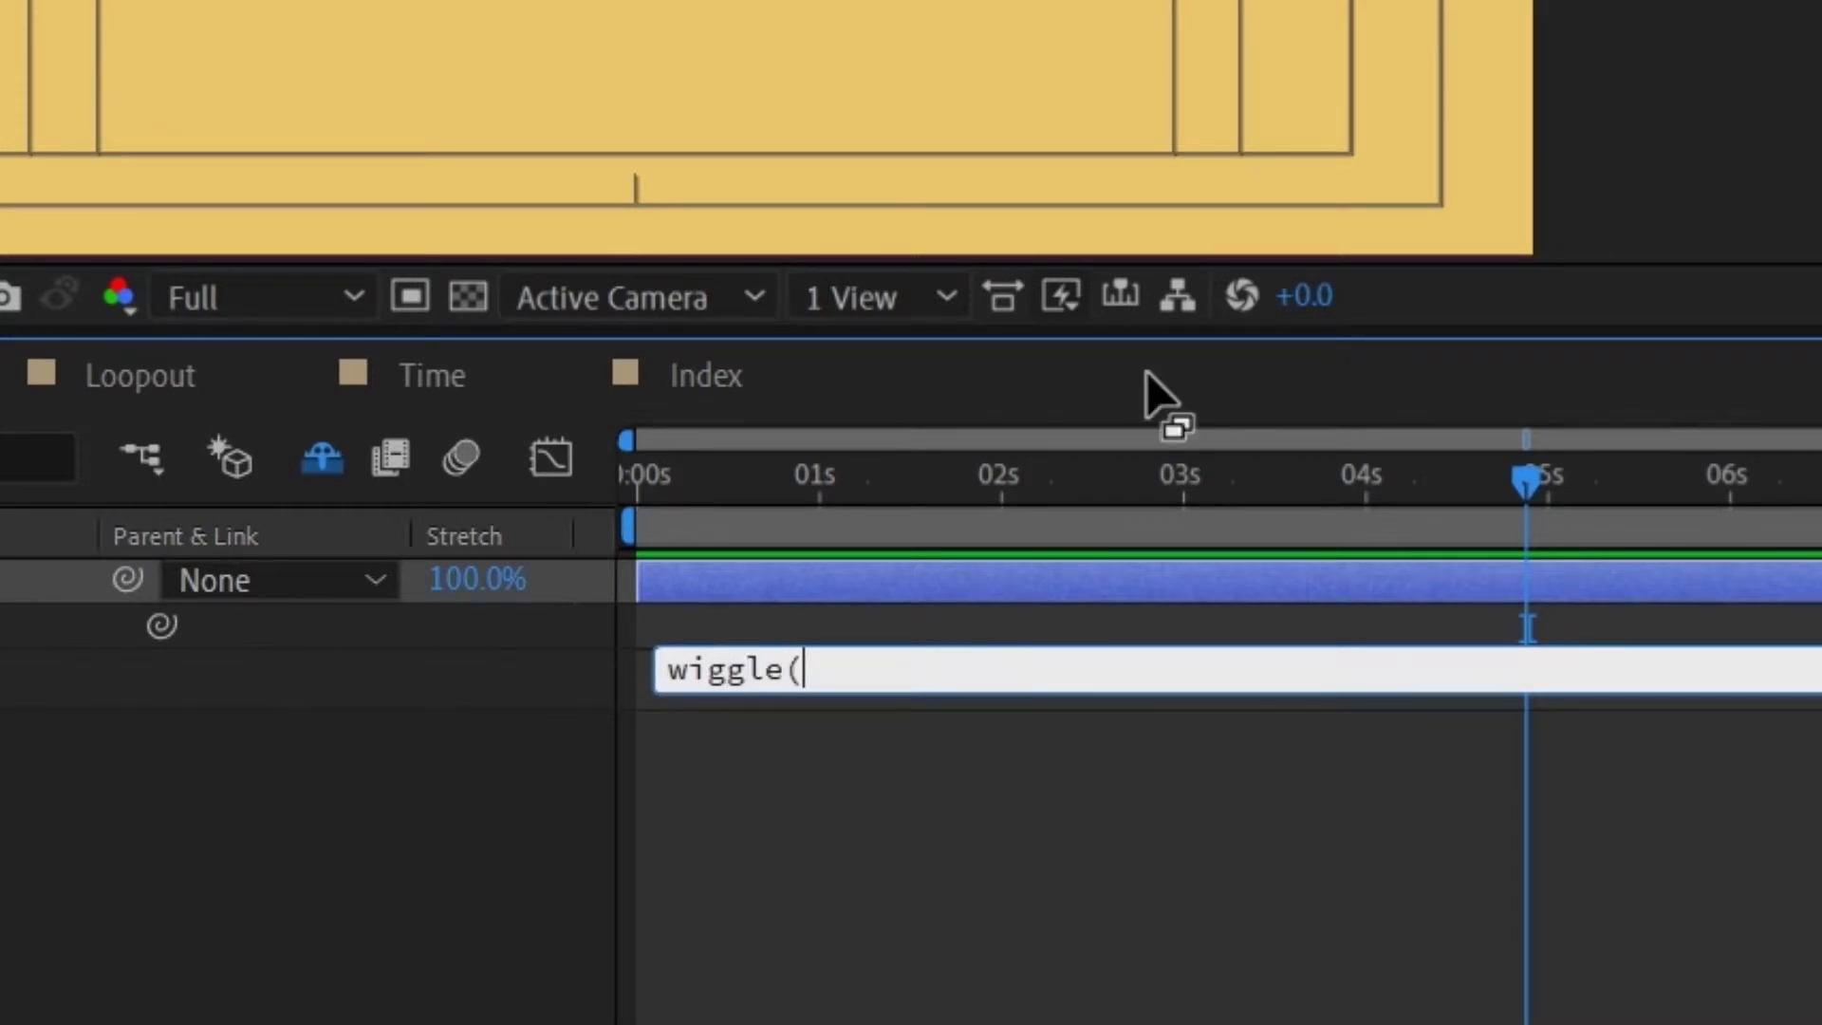
pyautogui.write('10,20)')
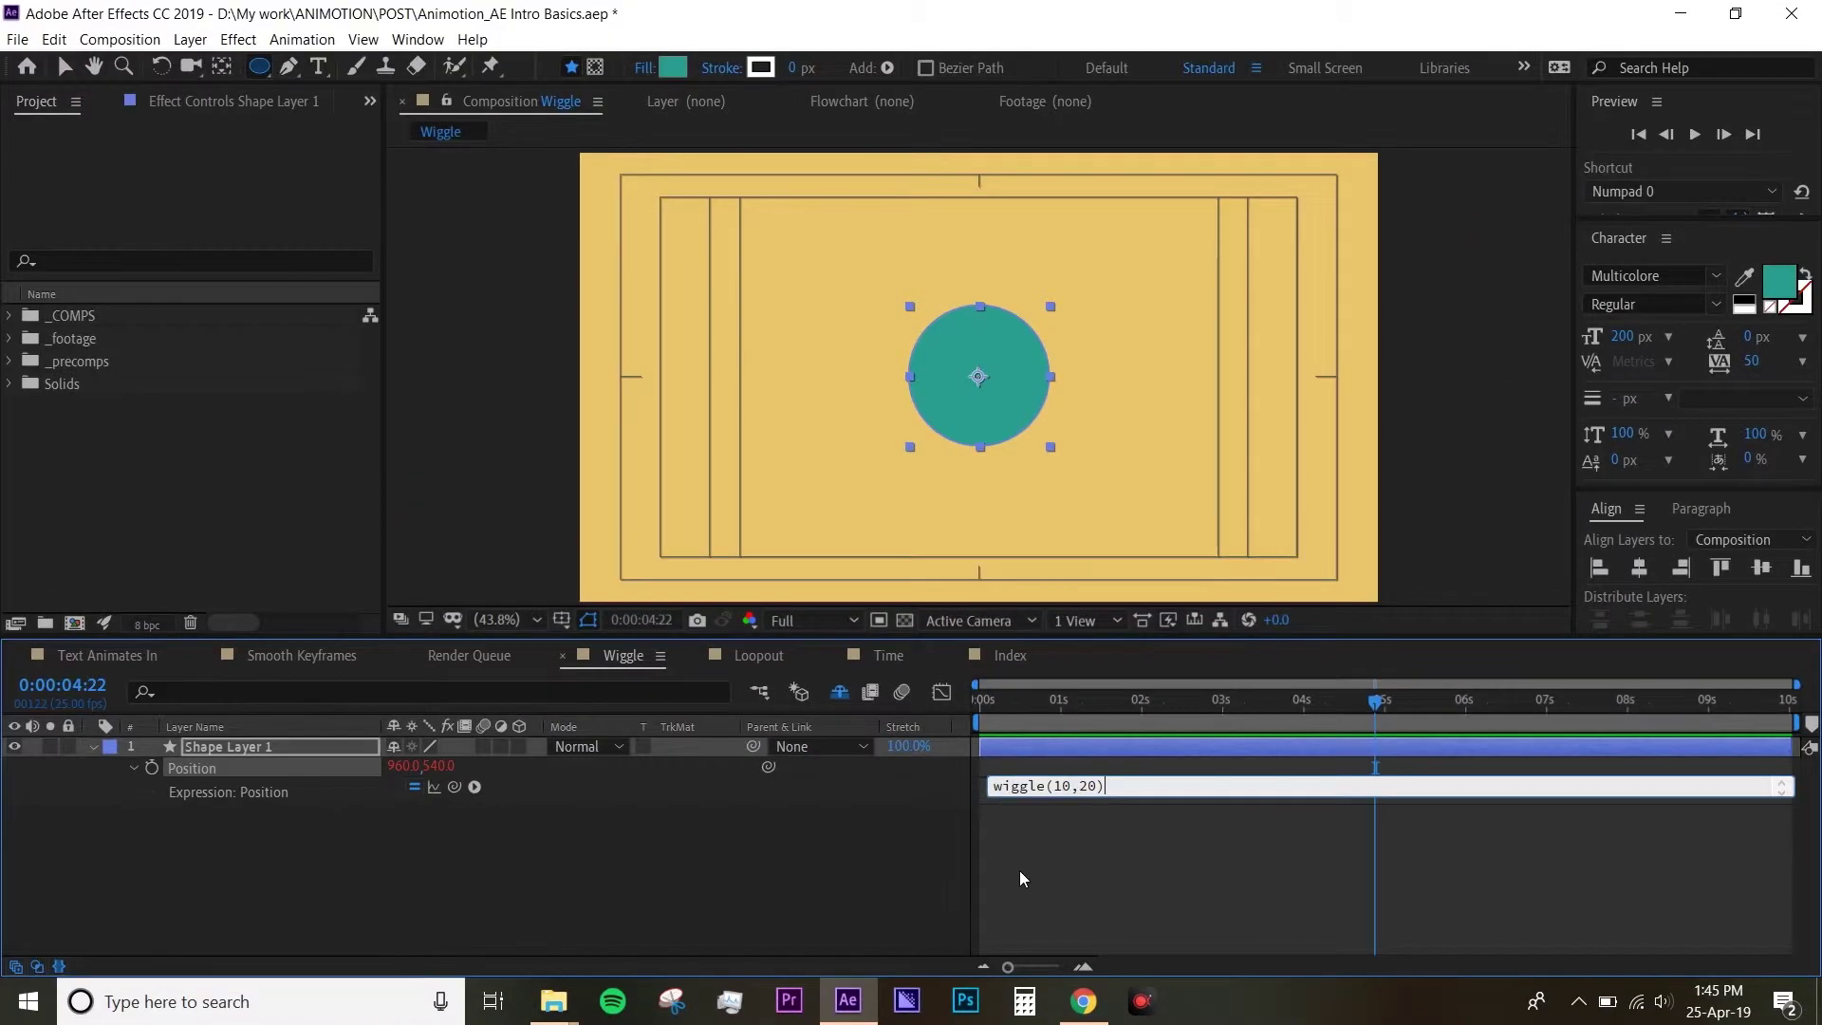
# - Commit the wiggle(10,20) expression and preview the teal circle jittering
pyautogui.click(723, 849)
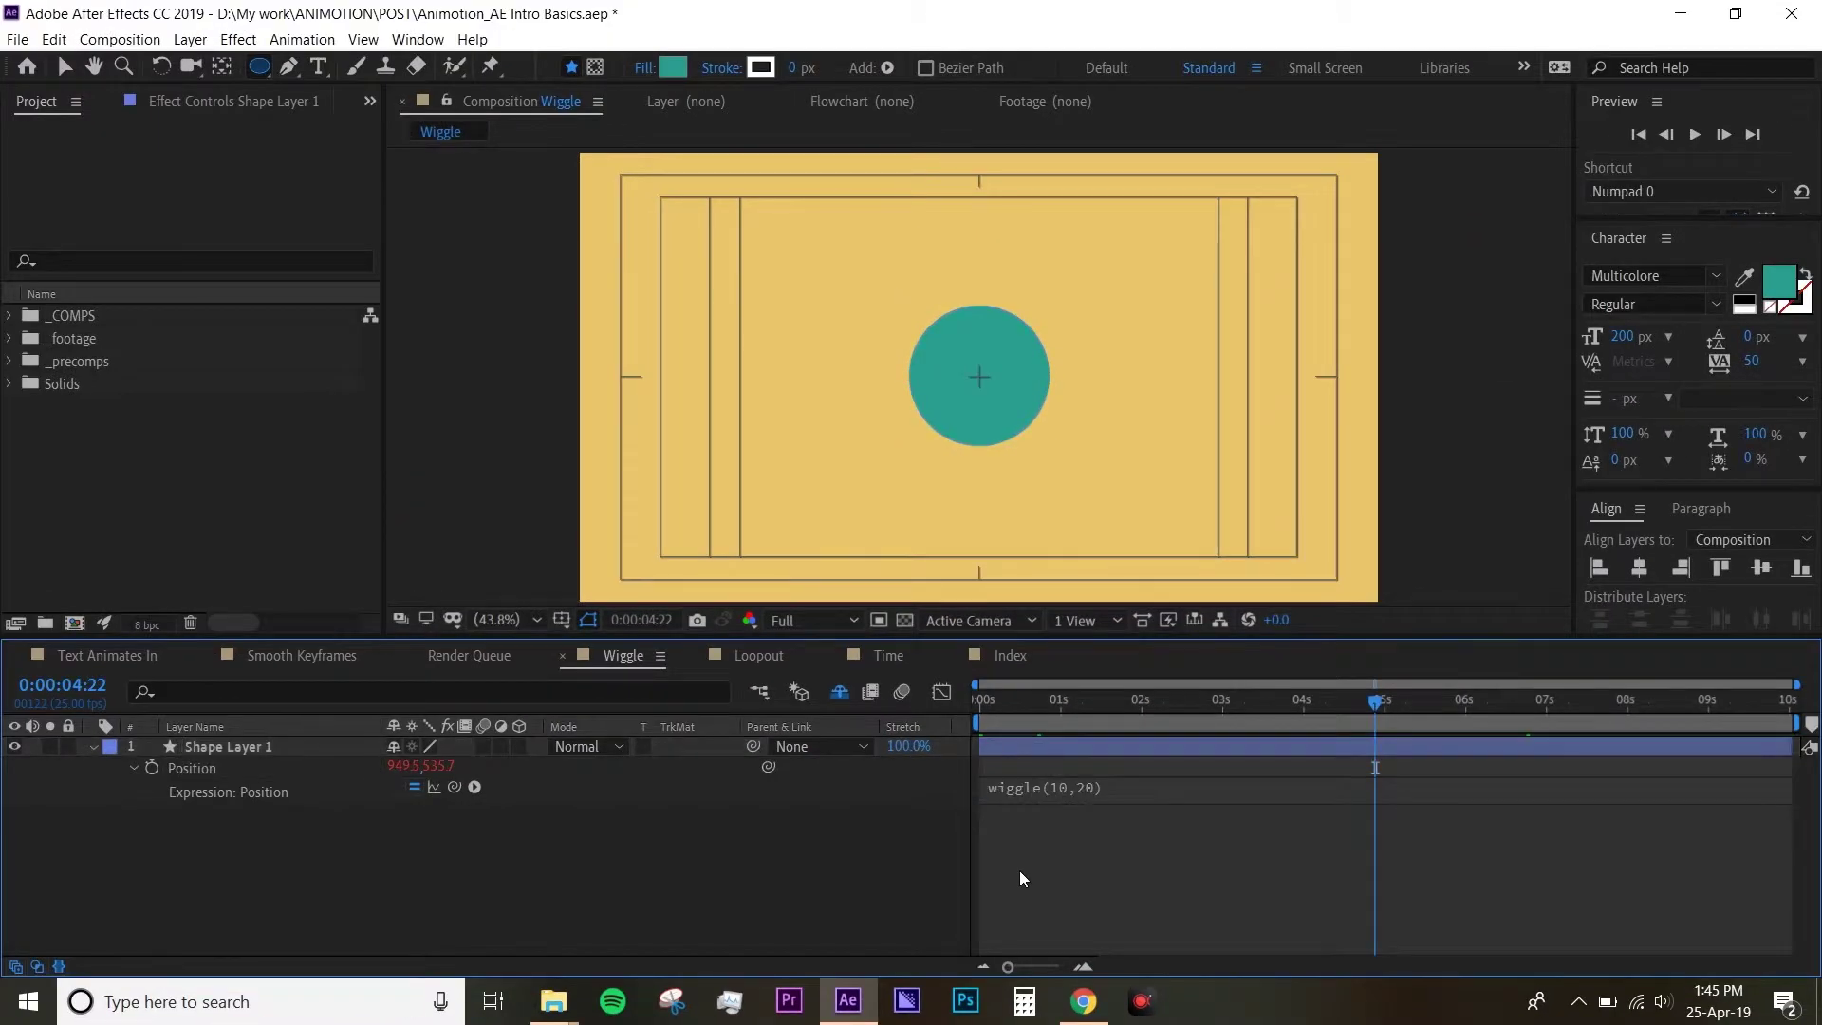
pyautogui.press('space')
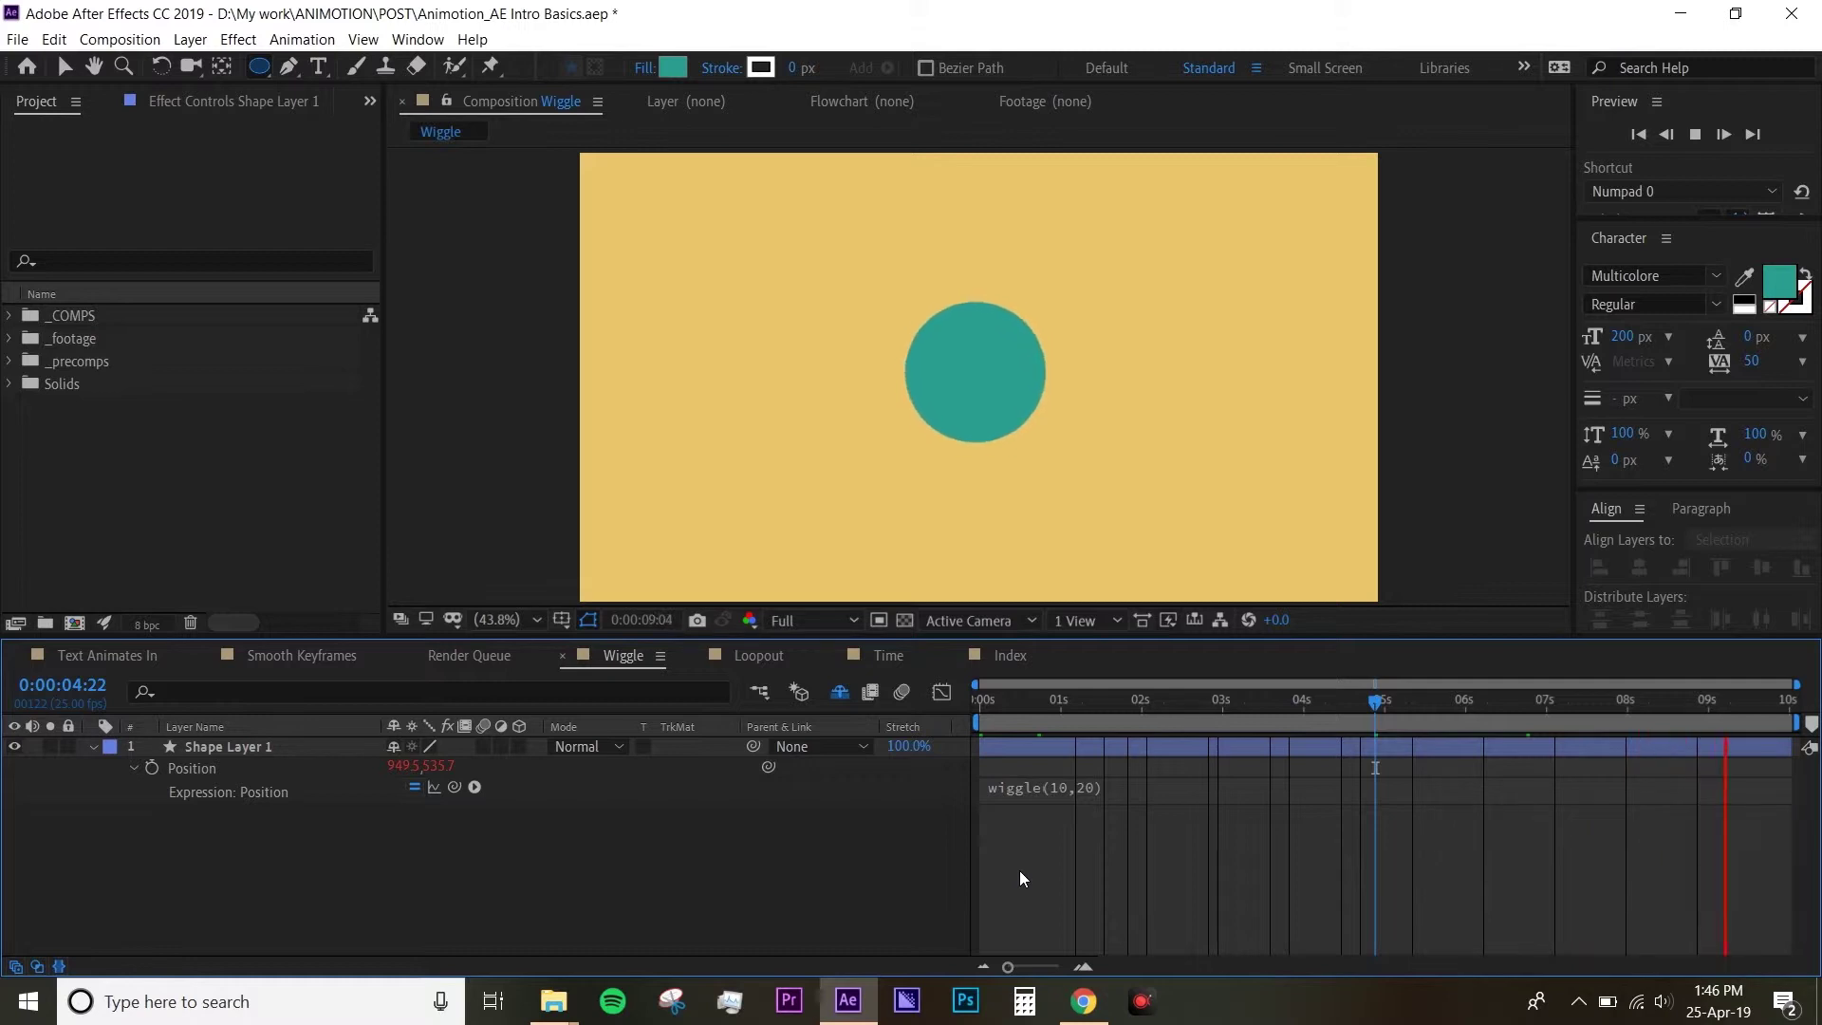
pyautogui.press('space')
# - Edit the Position expression to wiggle(1,500) and preview the slow, wide drift
pyautogui.click(1063, 789)
pyautogui.click(1066, 789)
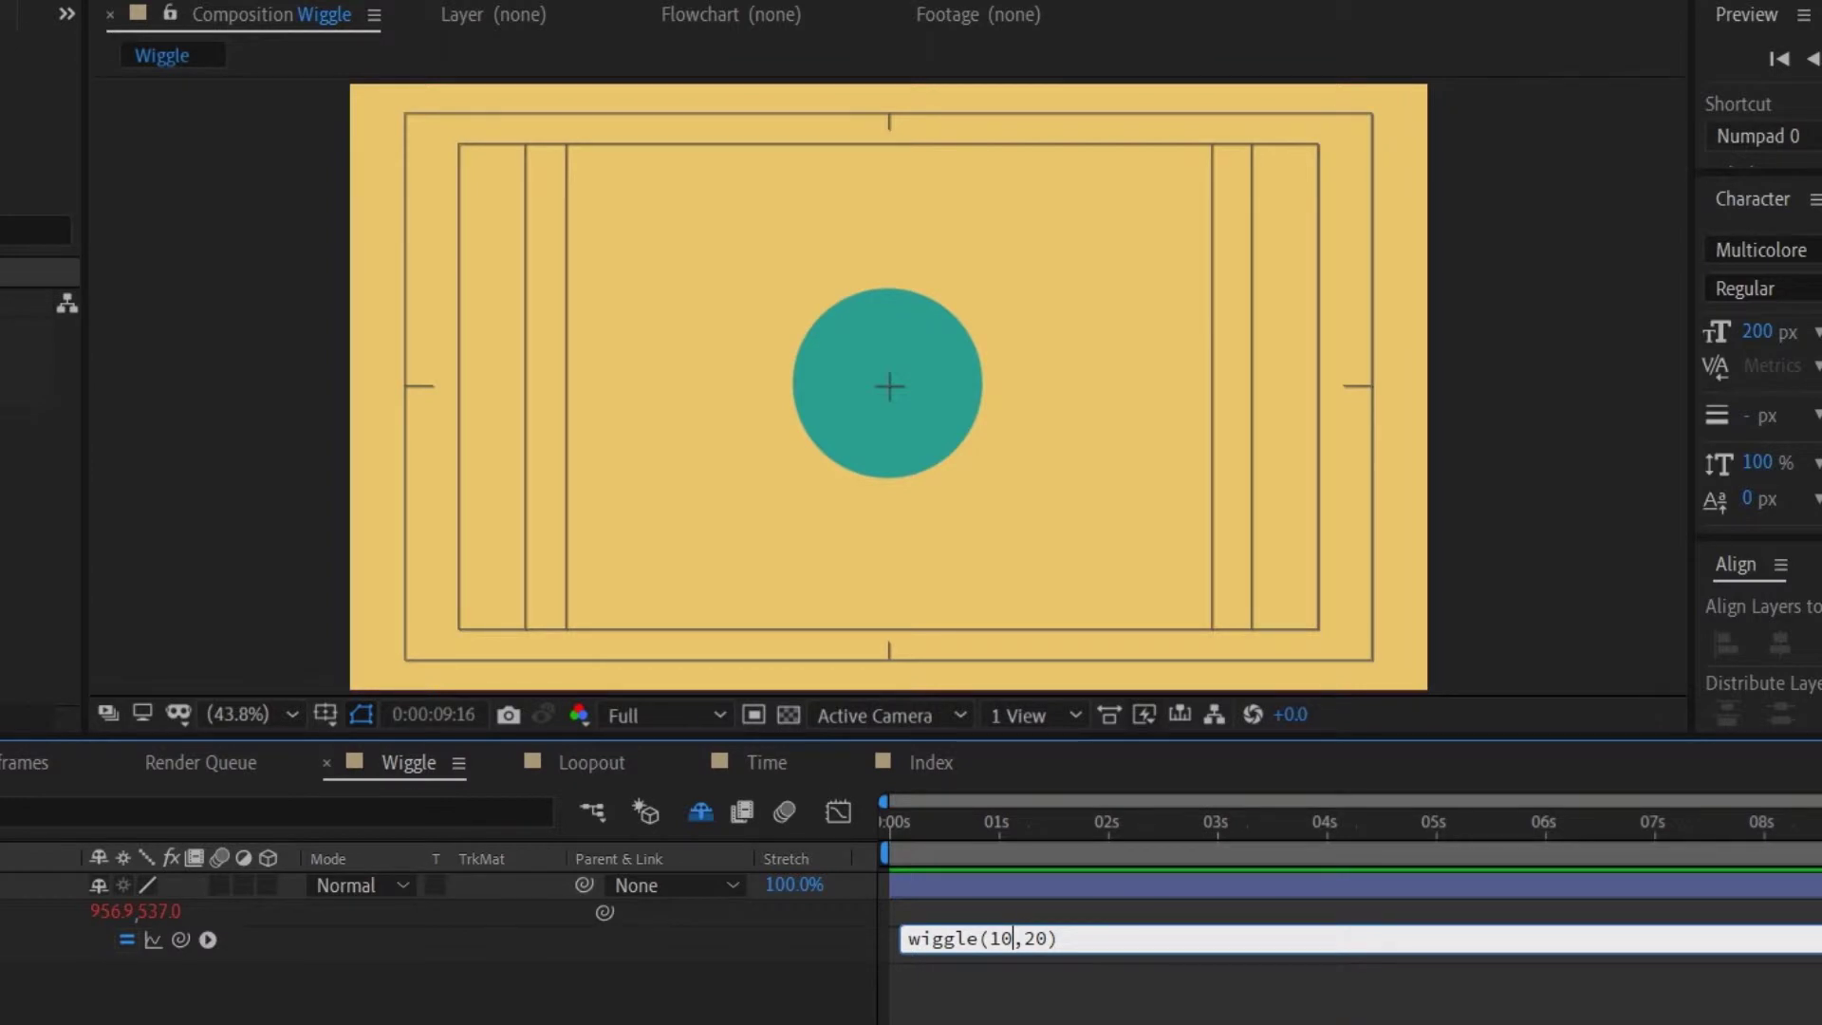
pyautogui.press('BackSpace')
pyautogui.press('BackSpace')
pyautogui.press('BackSpace')
pyautogui.write('500')
pyautogui.press('KP_Enter')
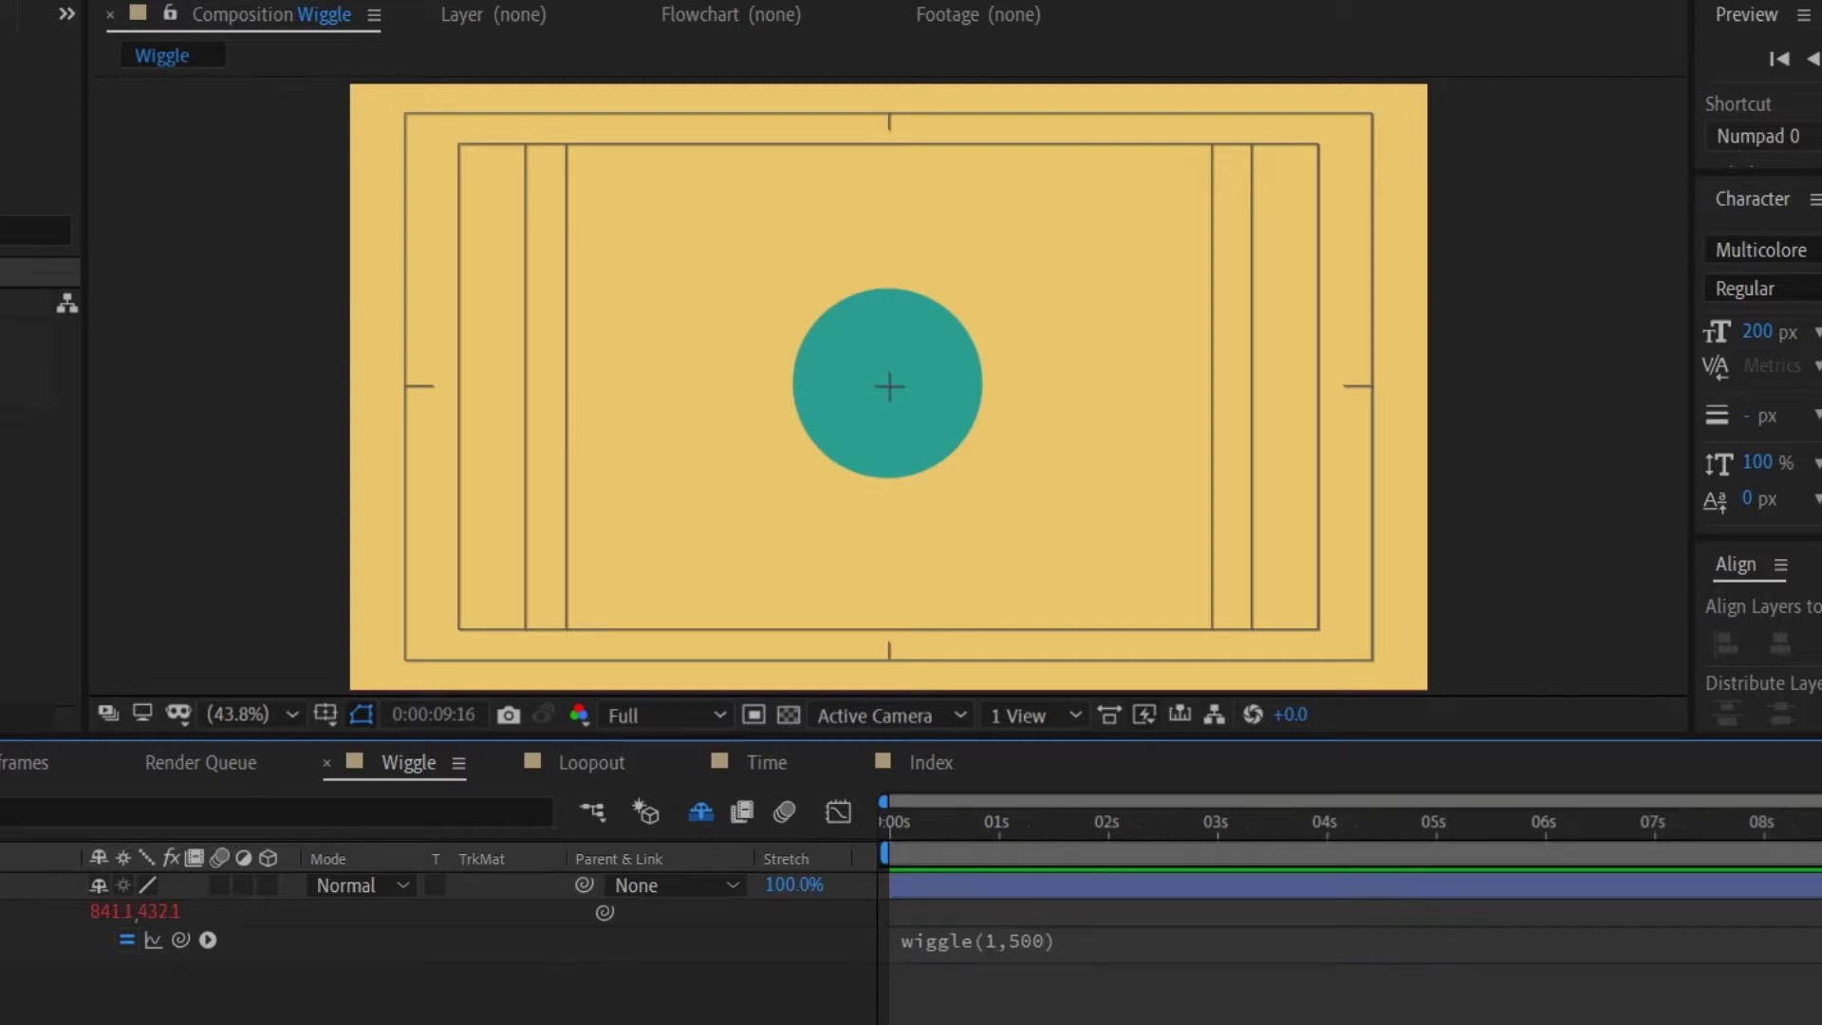
pyautogui.press('space')
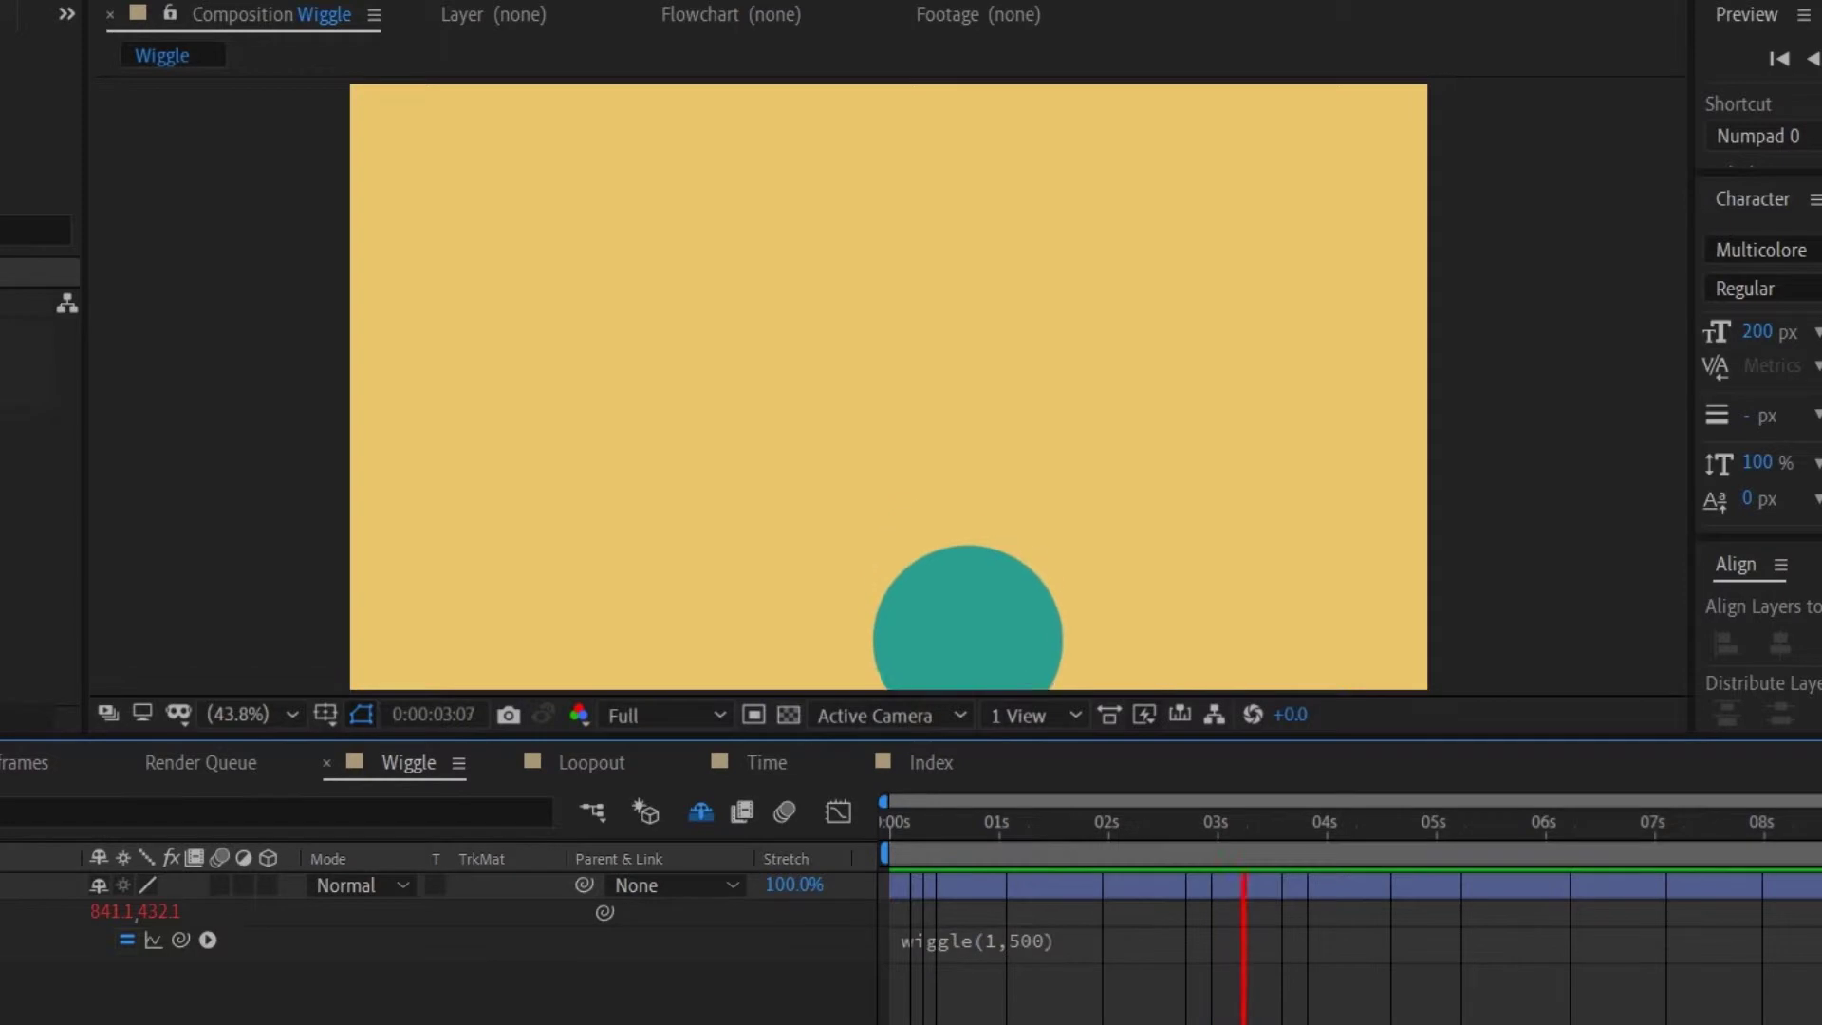
# - Duplicate the wiggling circle layer and reveal Scale on Shape Layers 2 and 3
pyautogui.press('space')
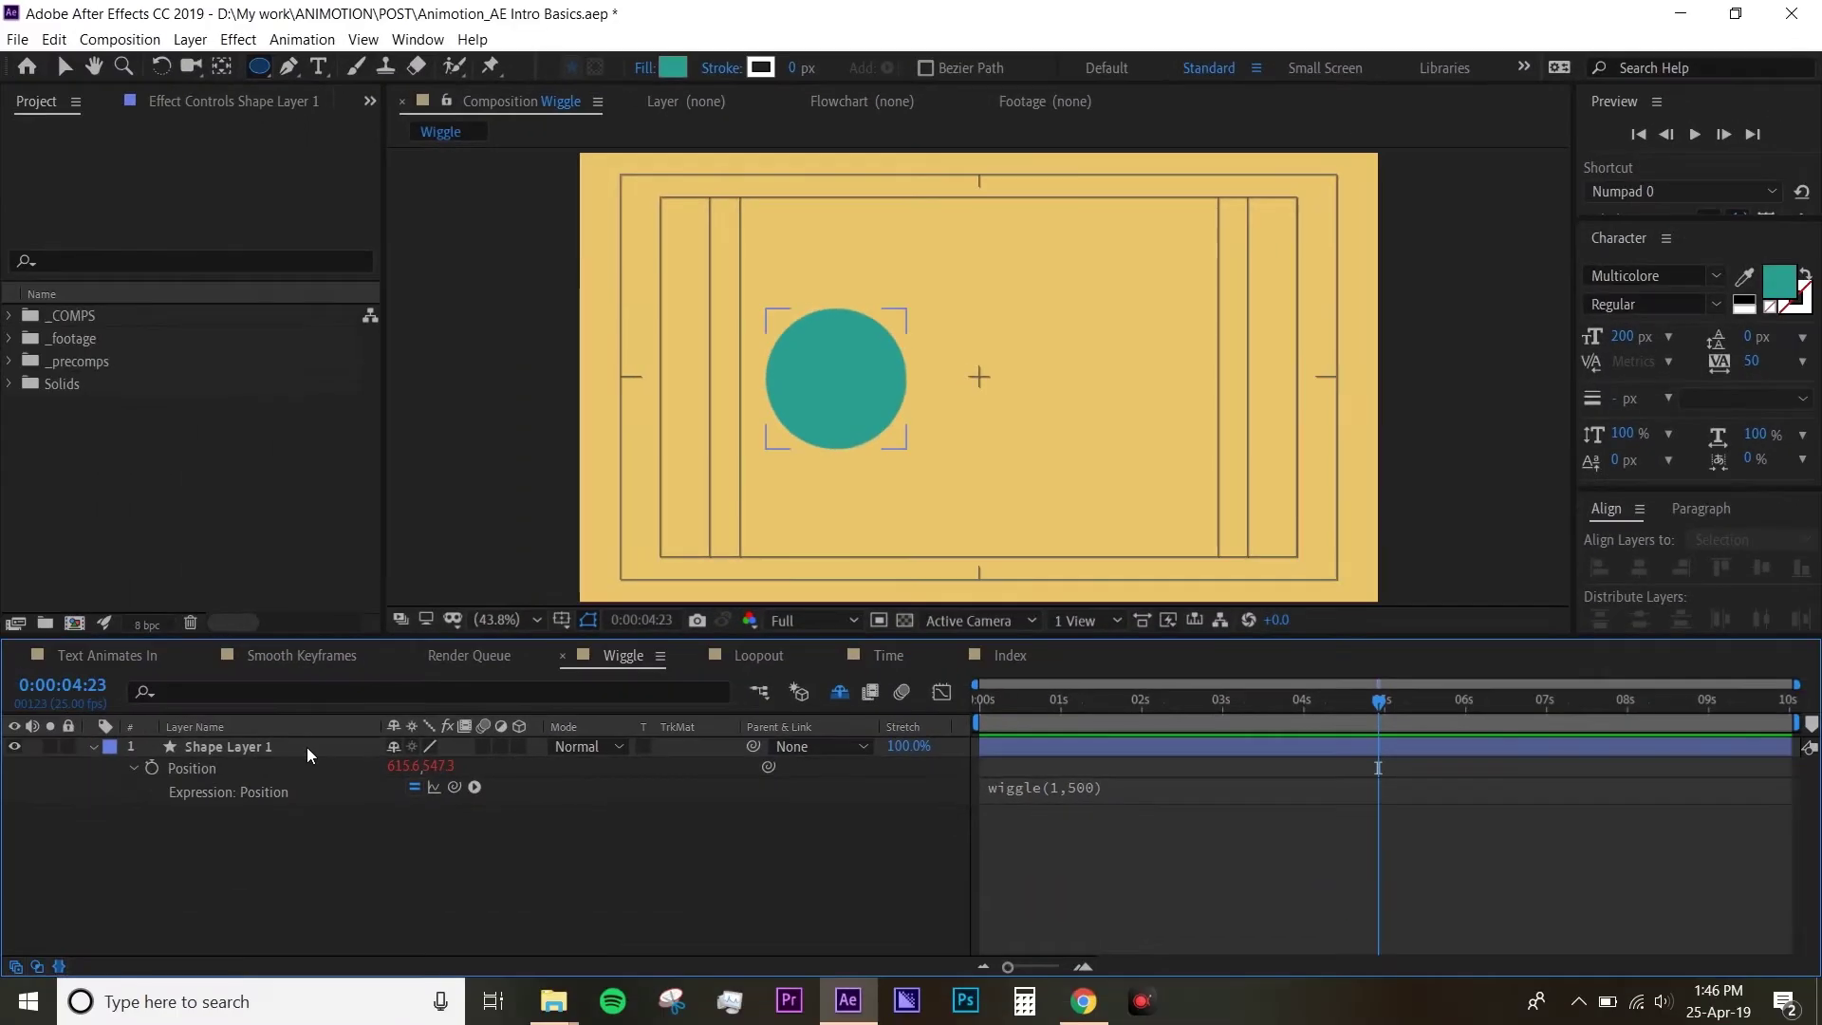
pyautogui.click(0, 884)
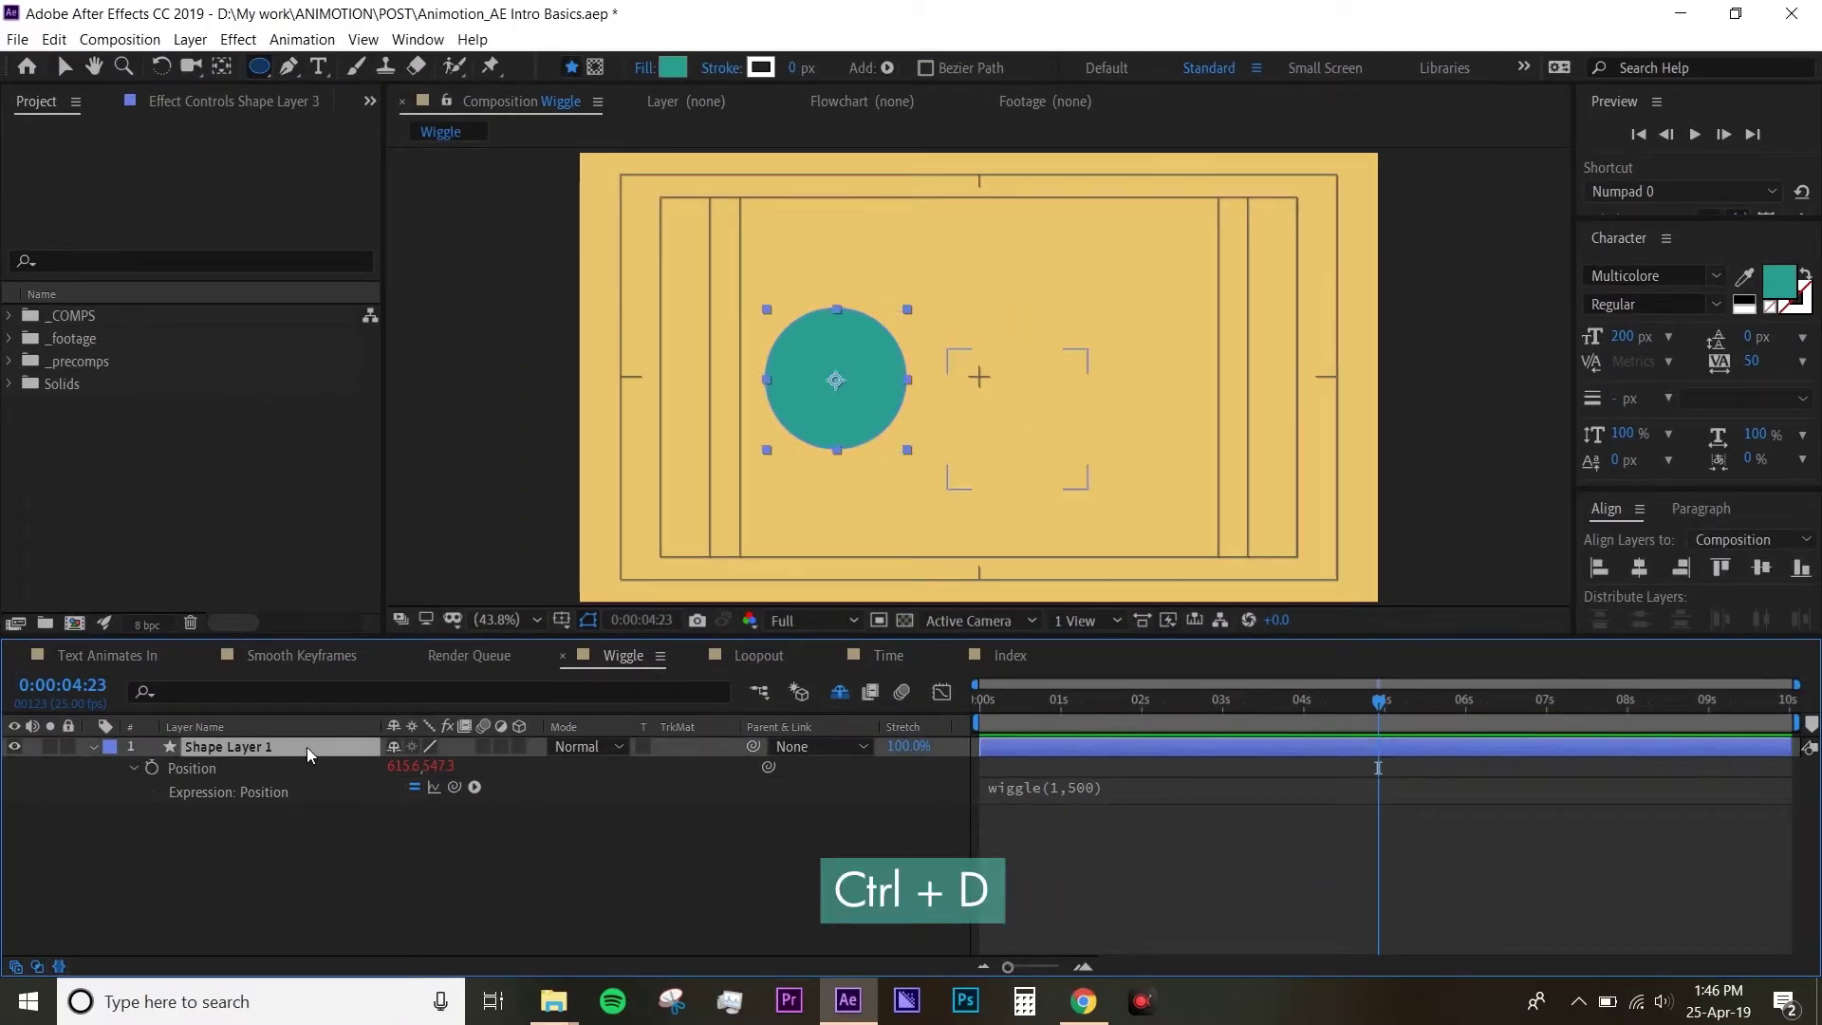
pyautogui.hotkey('ctrl', 'd')
pyautogui.hotkey('ctrl', 'd')
pyautogui.click(271, 765)
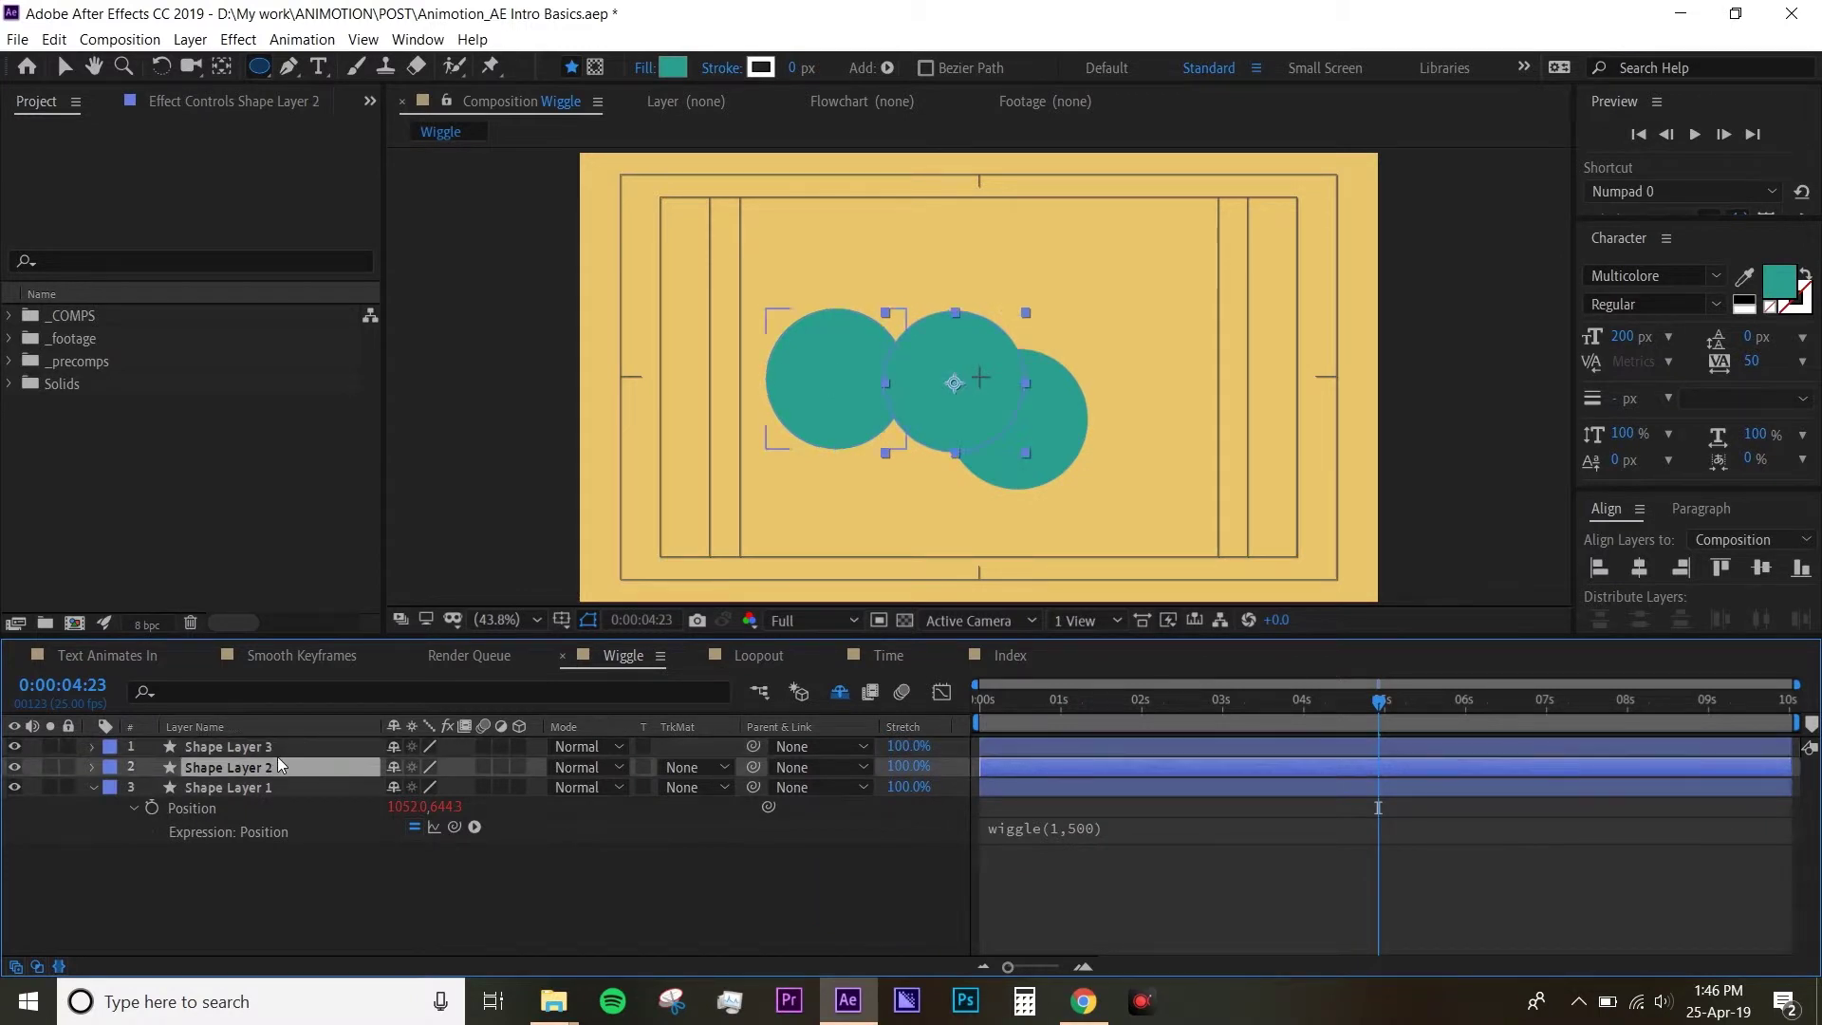
pyautogui.keyDown('ctrl'); pyautogui.click(289, 746); pyautogui.keyUp('ctrl')
pyautogui.press('s')
# - Set Shape Layer 2's scale to 50% and Shape Layer 3's to 75%, then preview
pyautogui.click(425, 913)
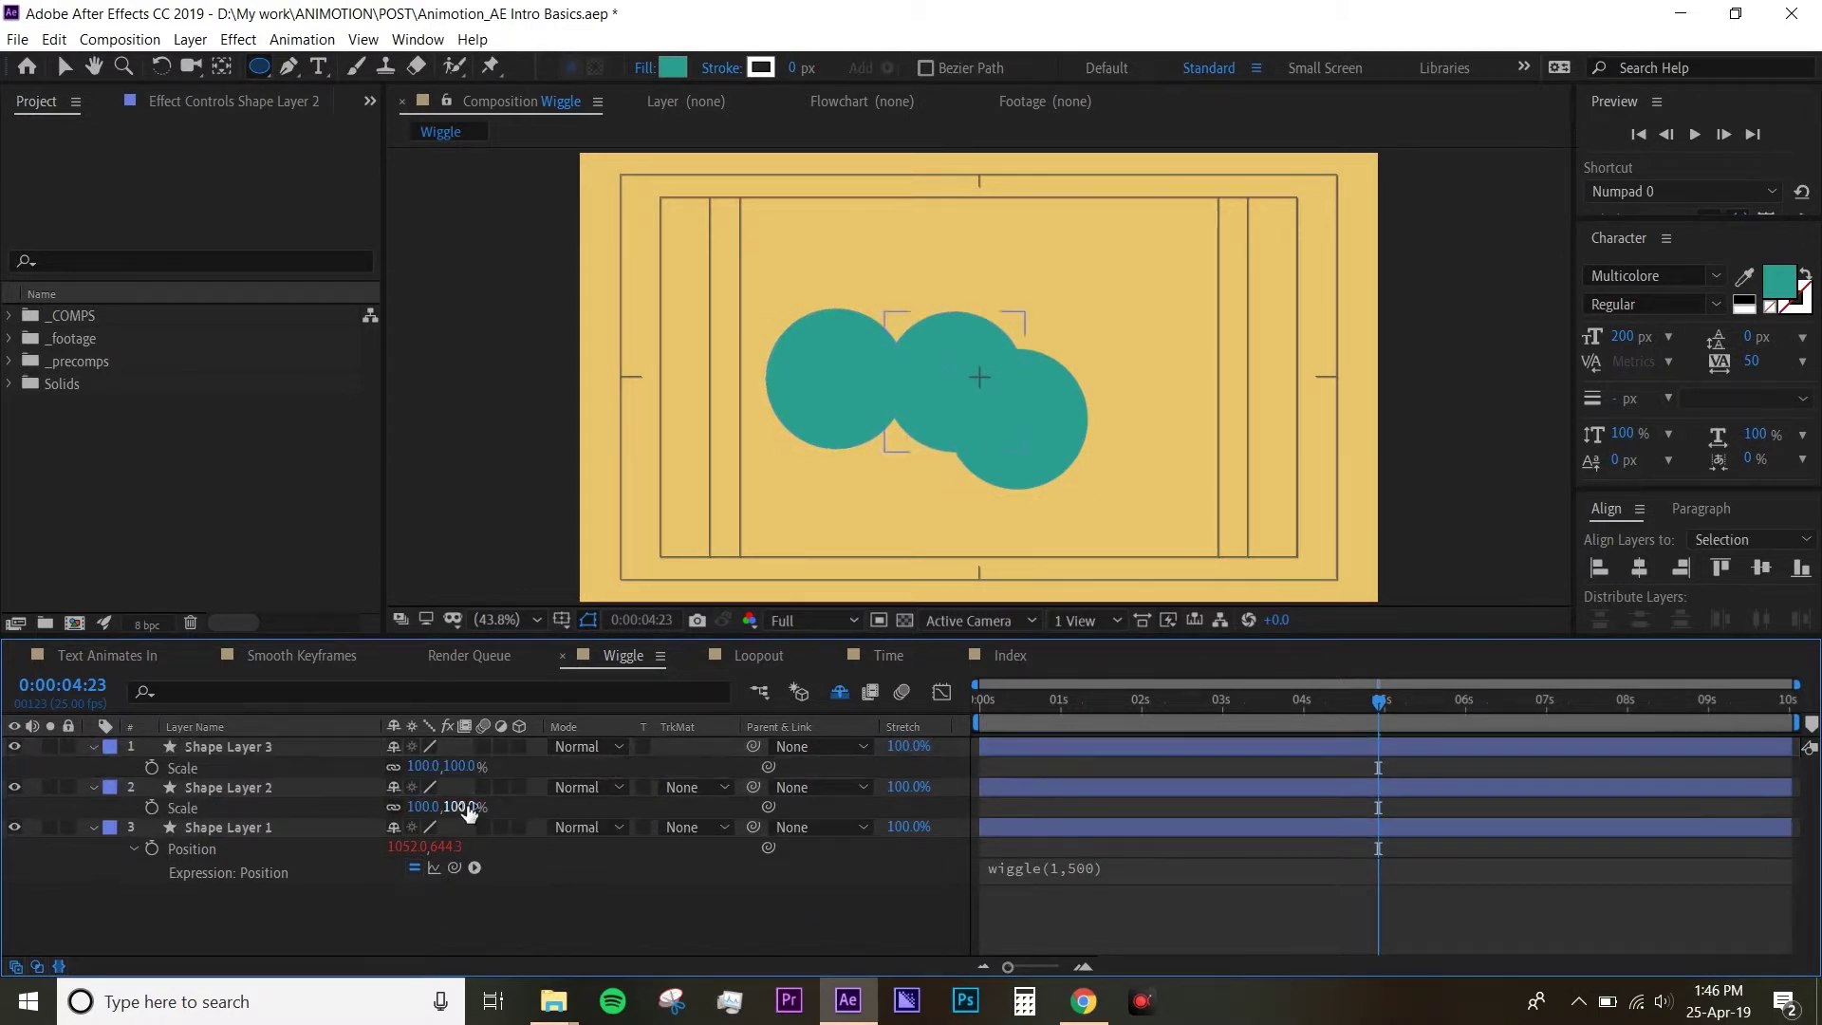
pyautogui.click(461, 807)
pyautogui.write('50')
pyautogui.press('Return')
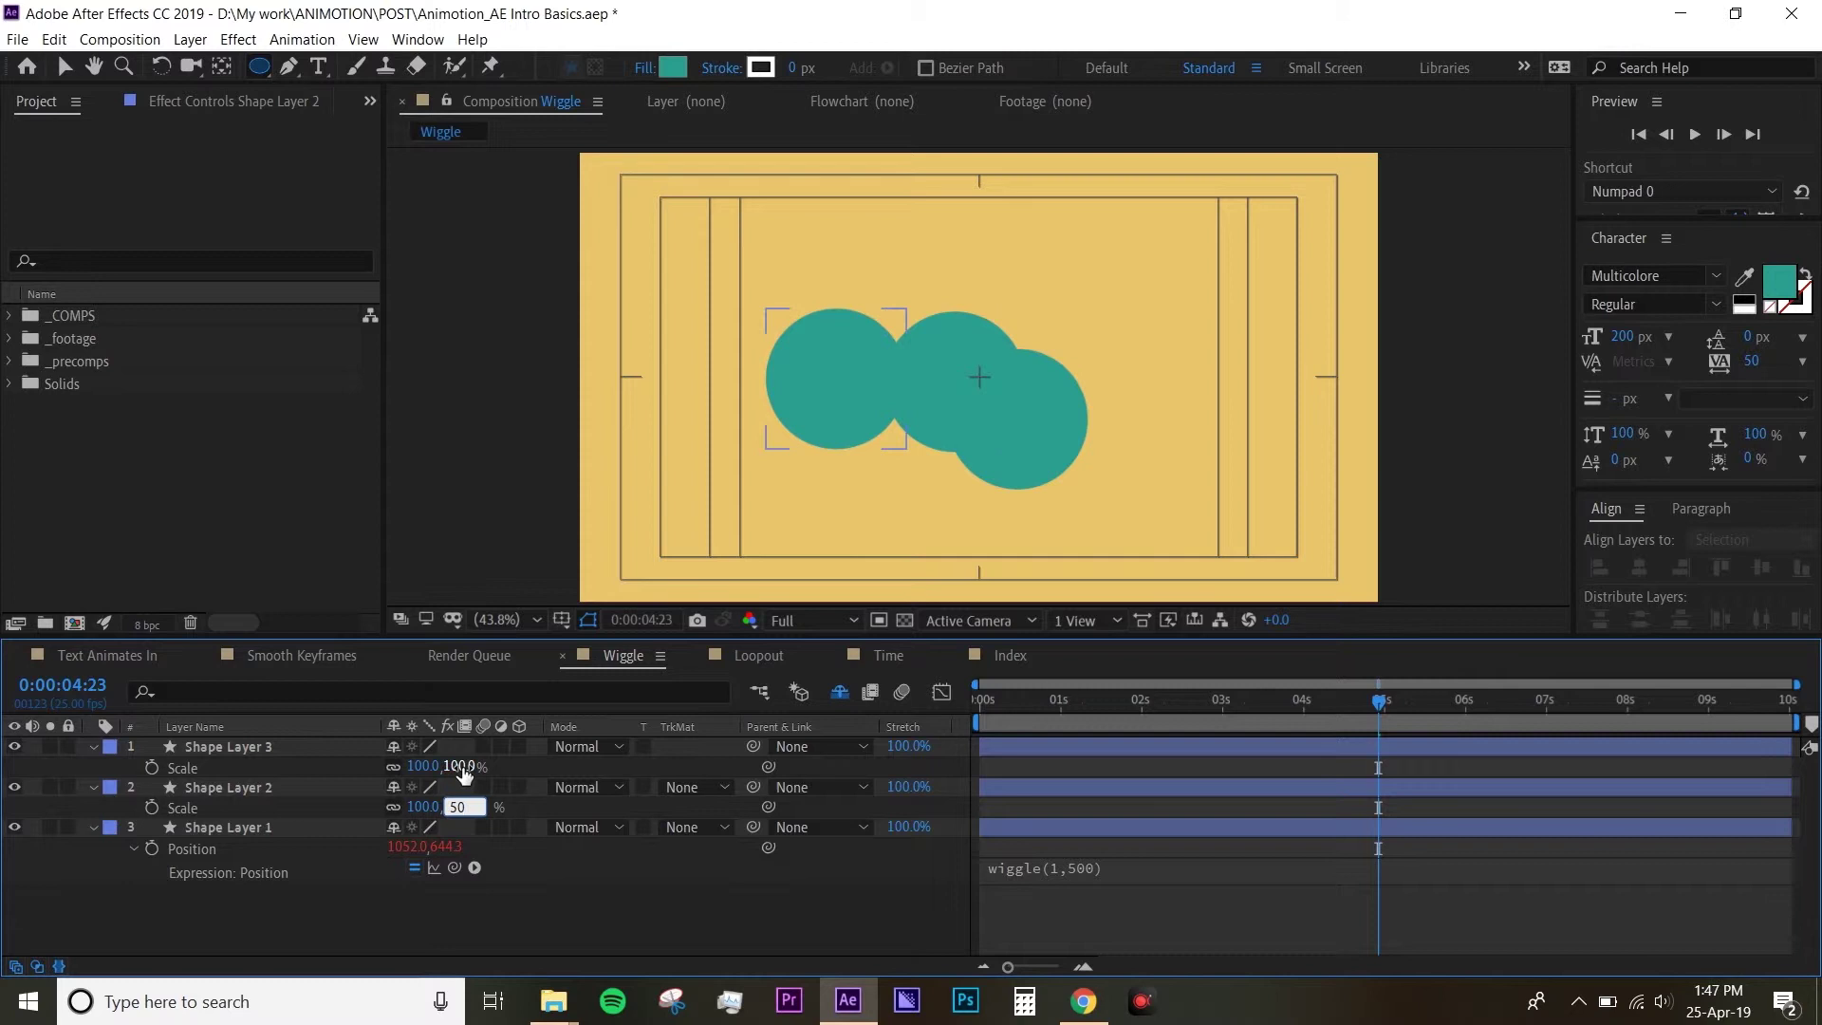
pyautogui.click(458, 767)
pyautogui.write('75')
pyautogui.press('Return')
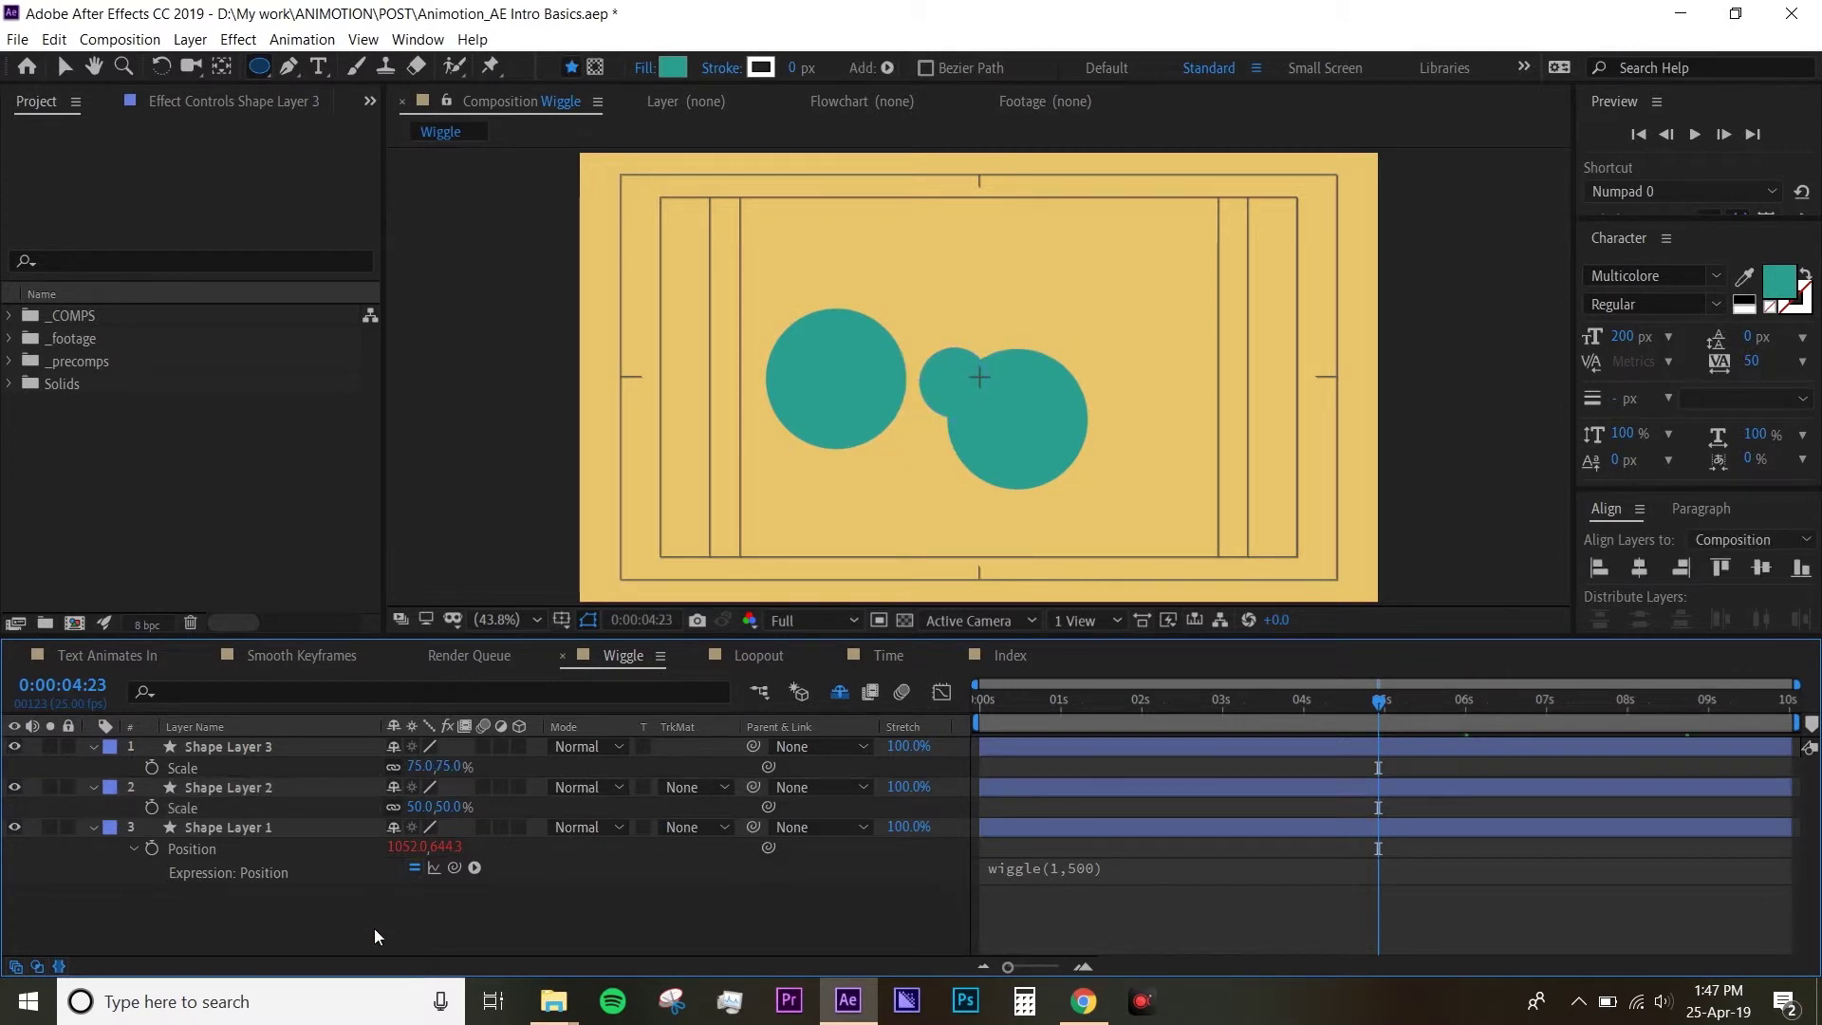
pyautogui.press('space')
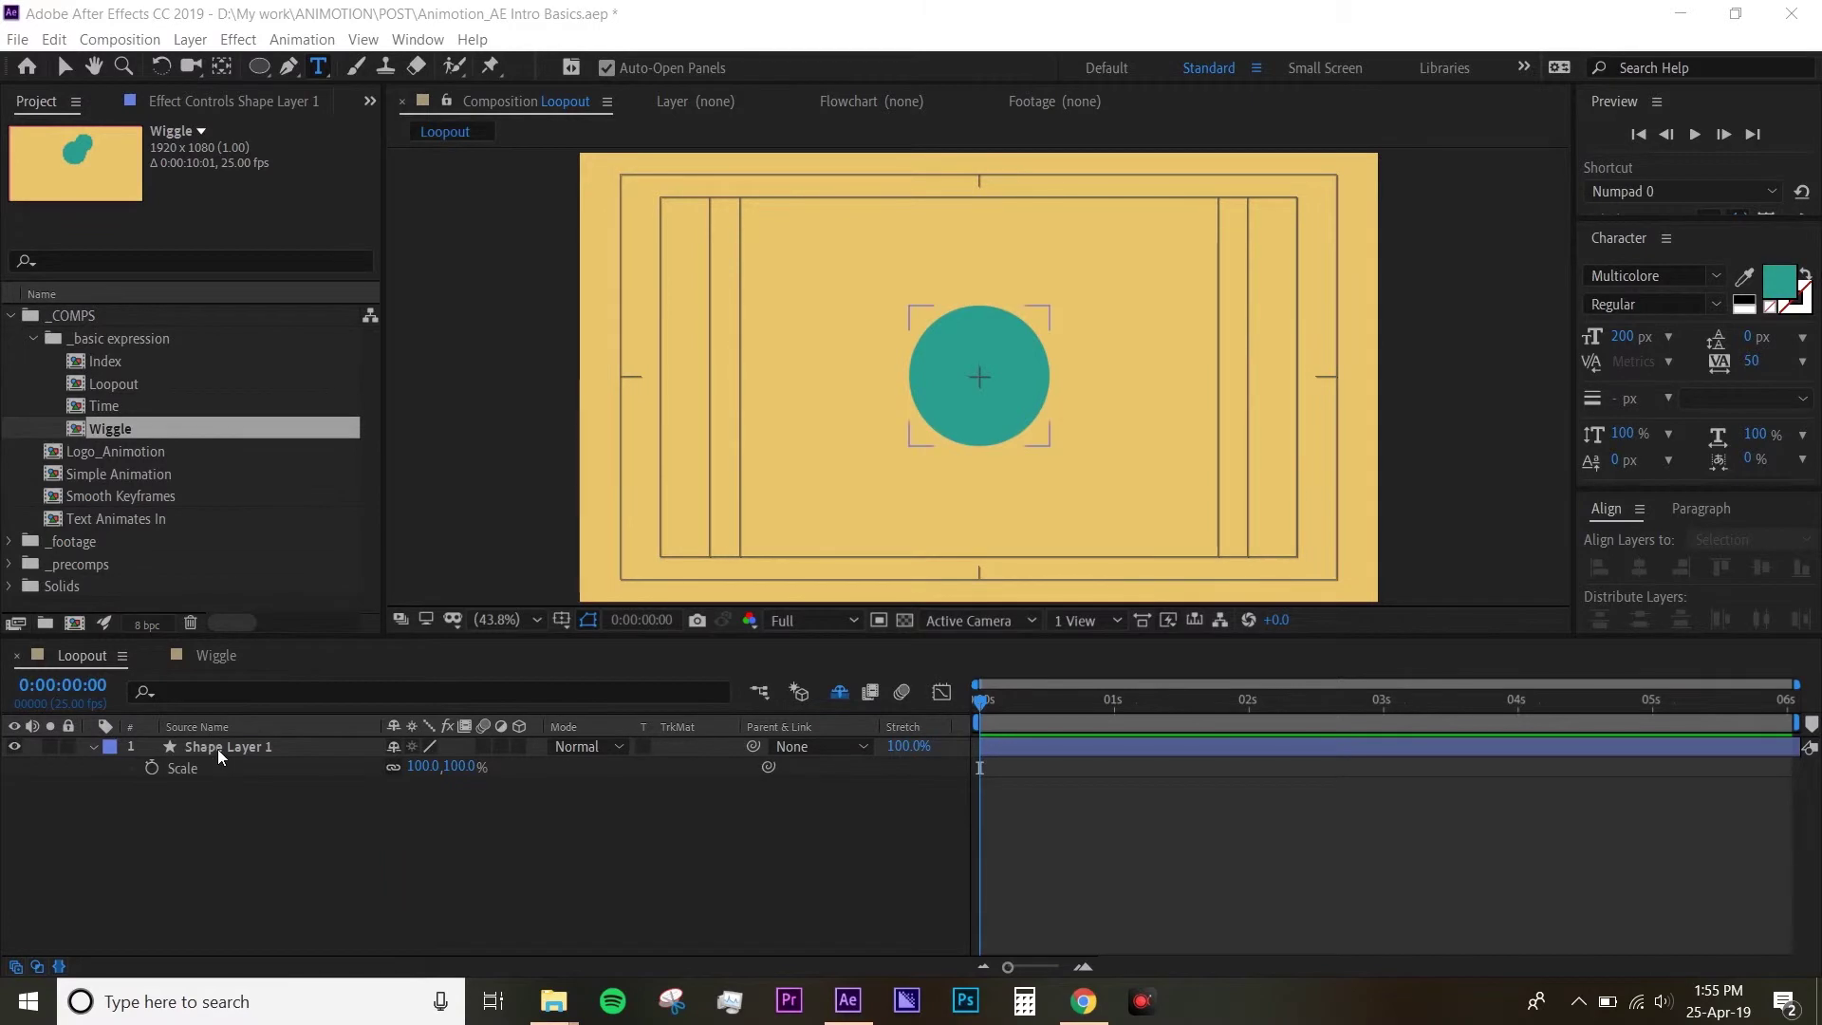
# - Keyframe the circle's Scale at 35% at 0 seconds and 100% at 1 second
pyautogui.press('s')
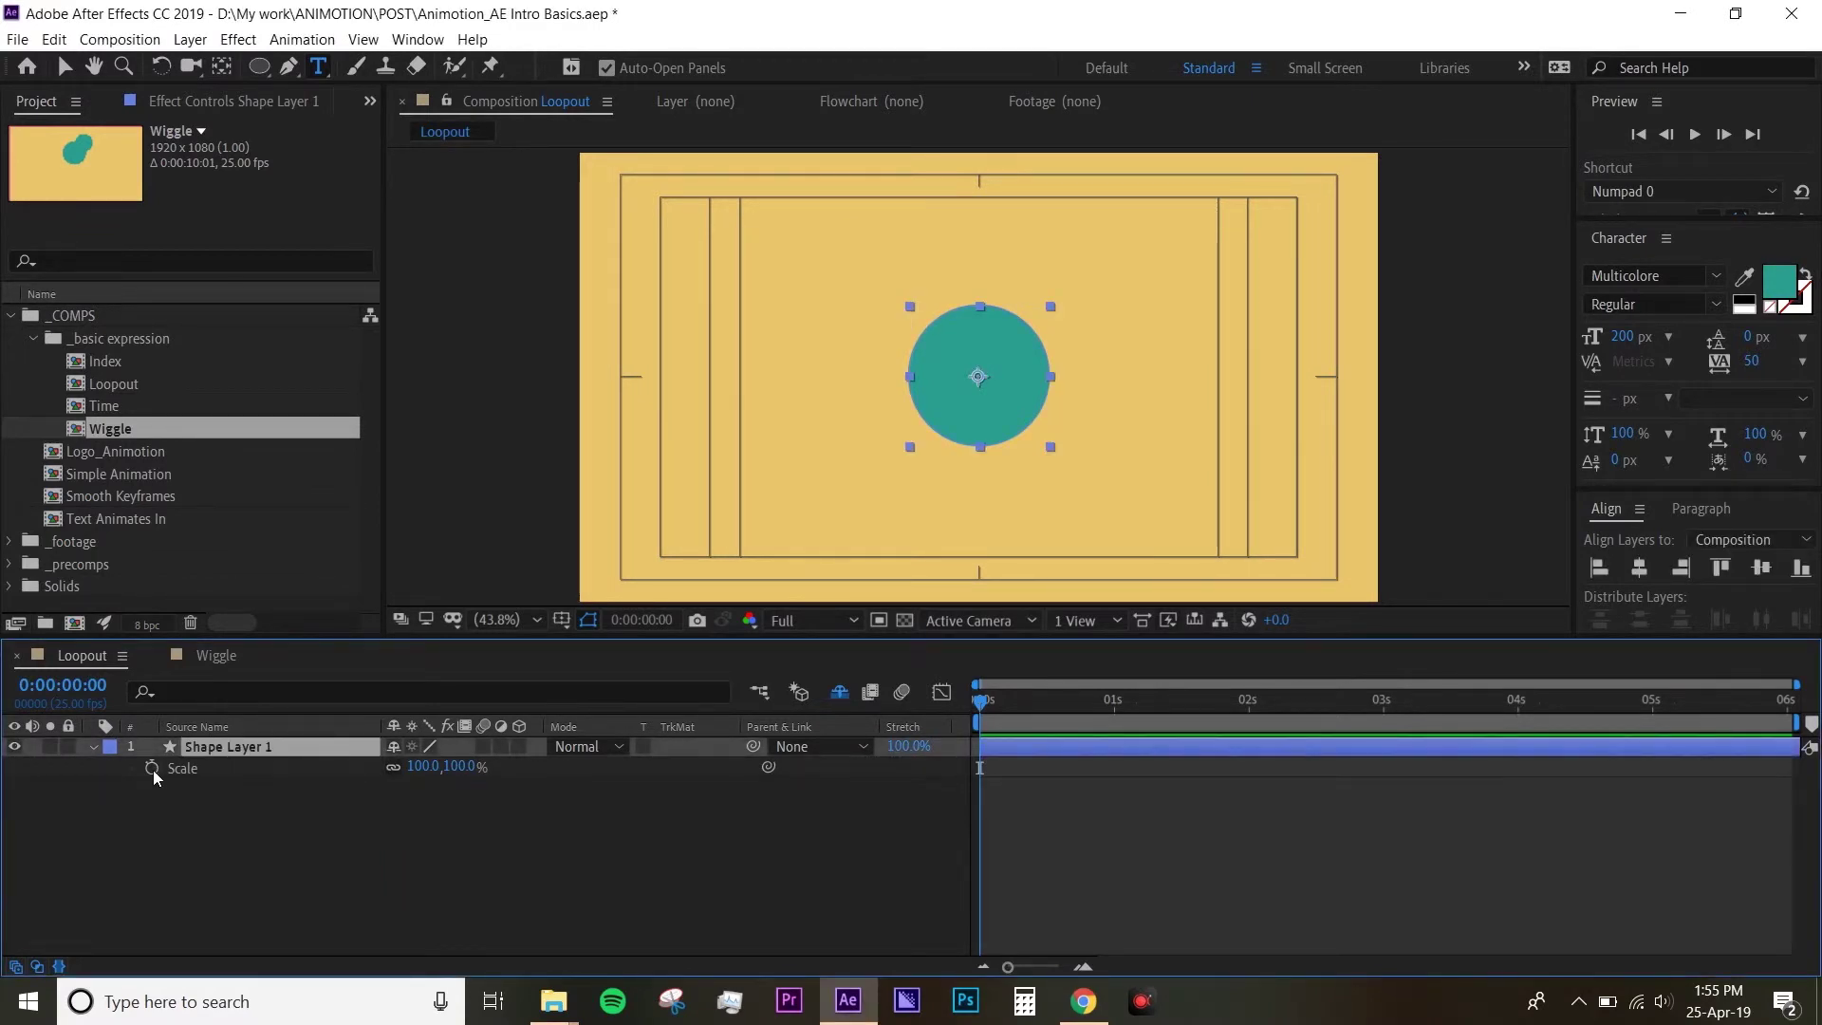
pyautogui.click(151, 769)
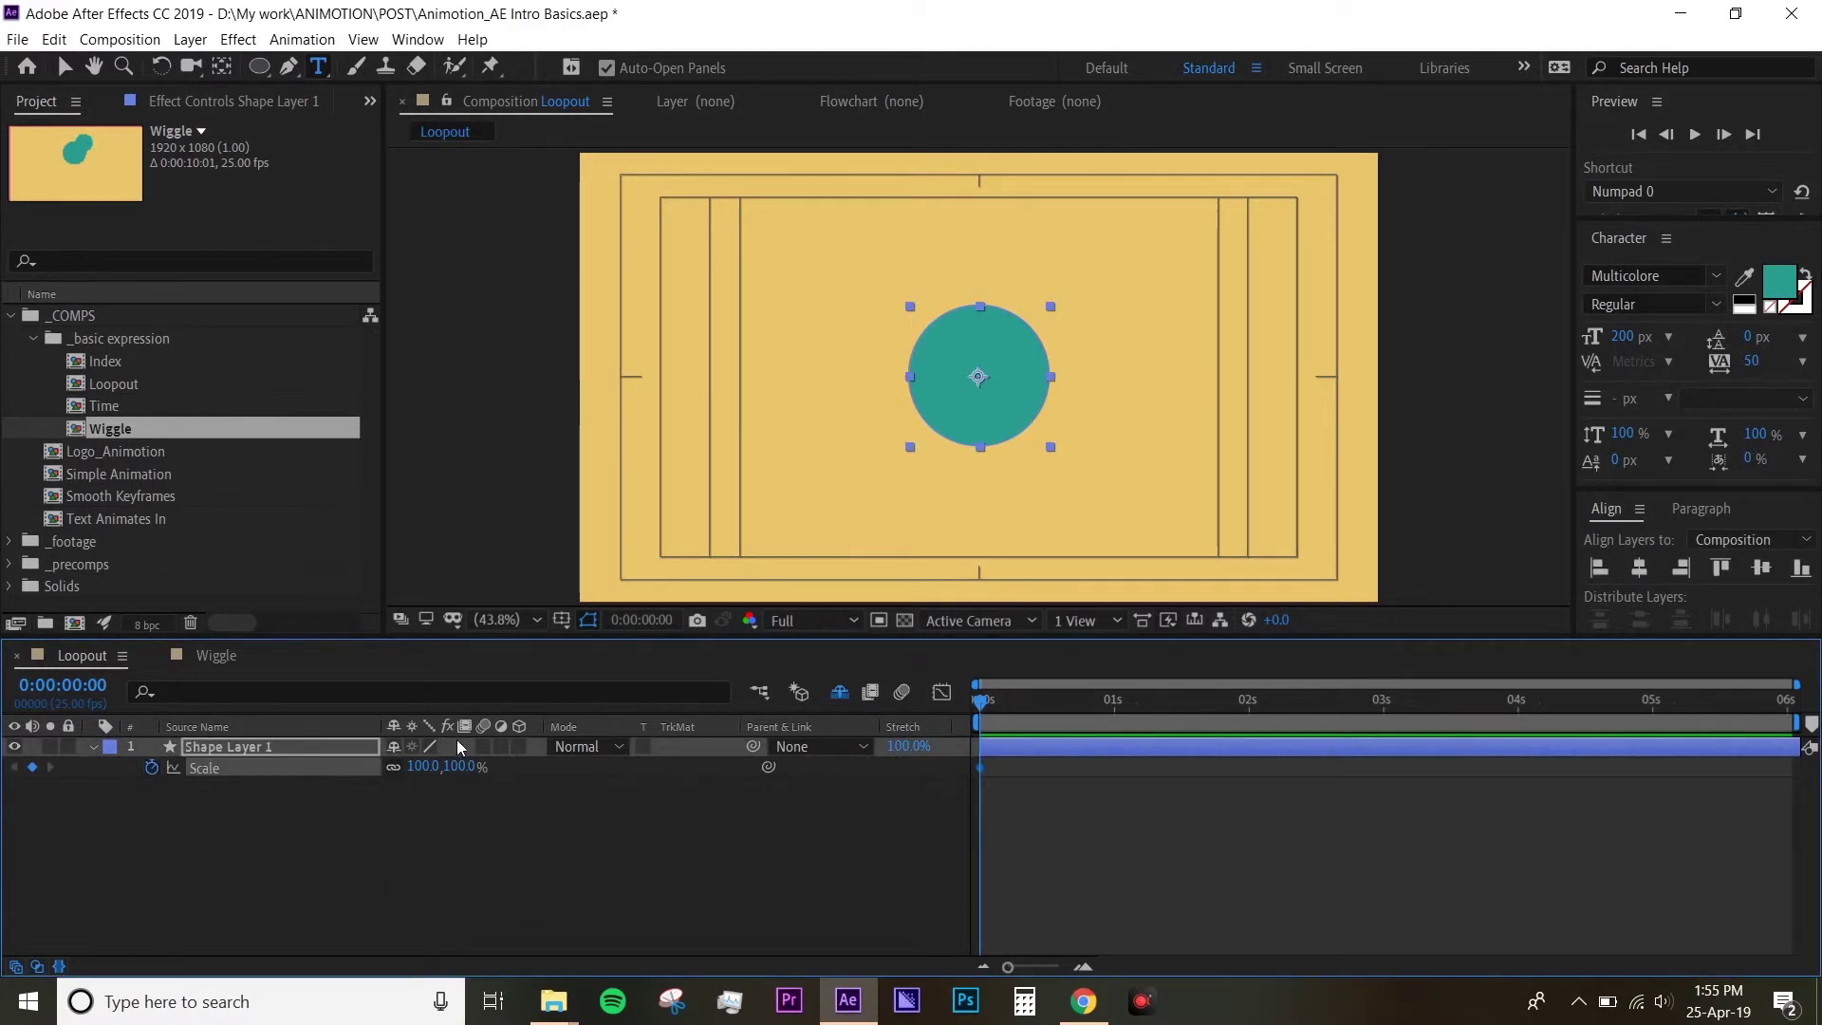
pyautogui.click(451, 768)
pyautogui.write('35')
pyautogui.press('Return')
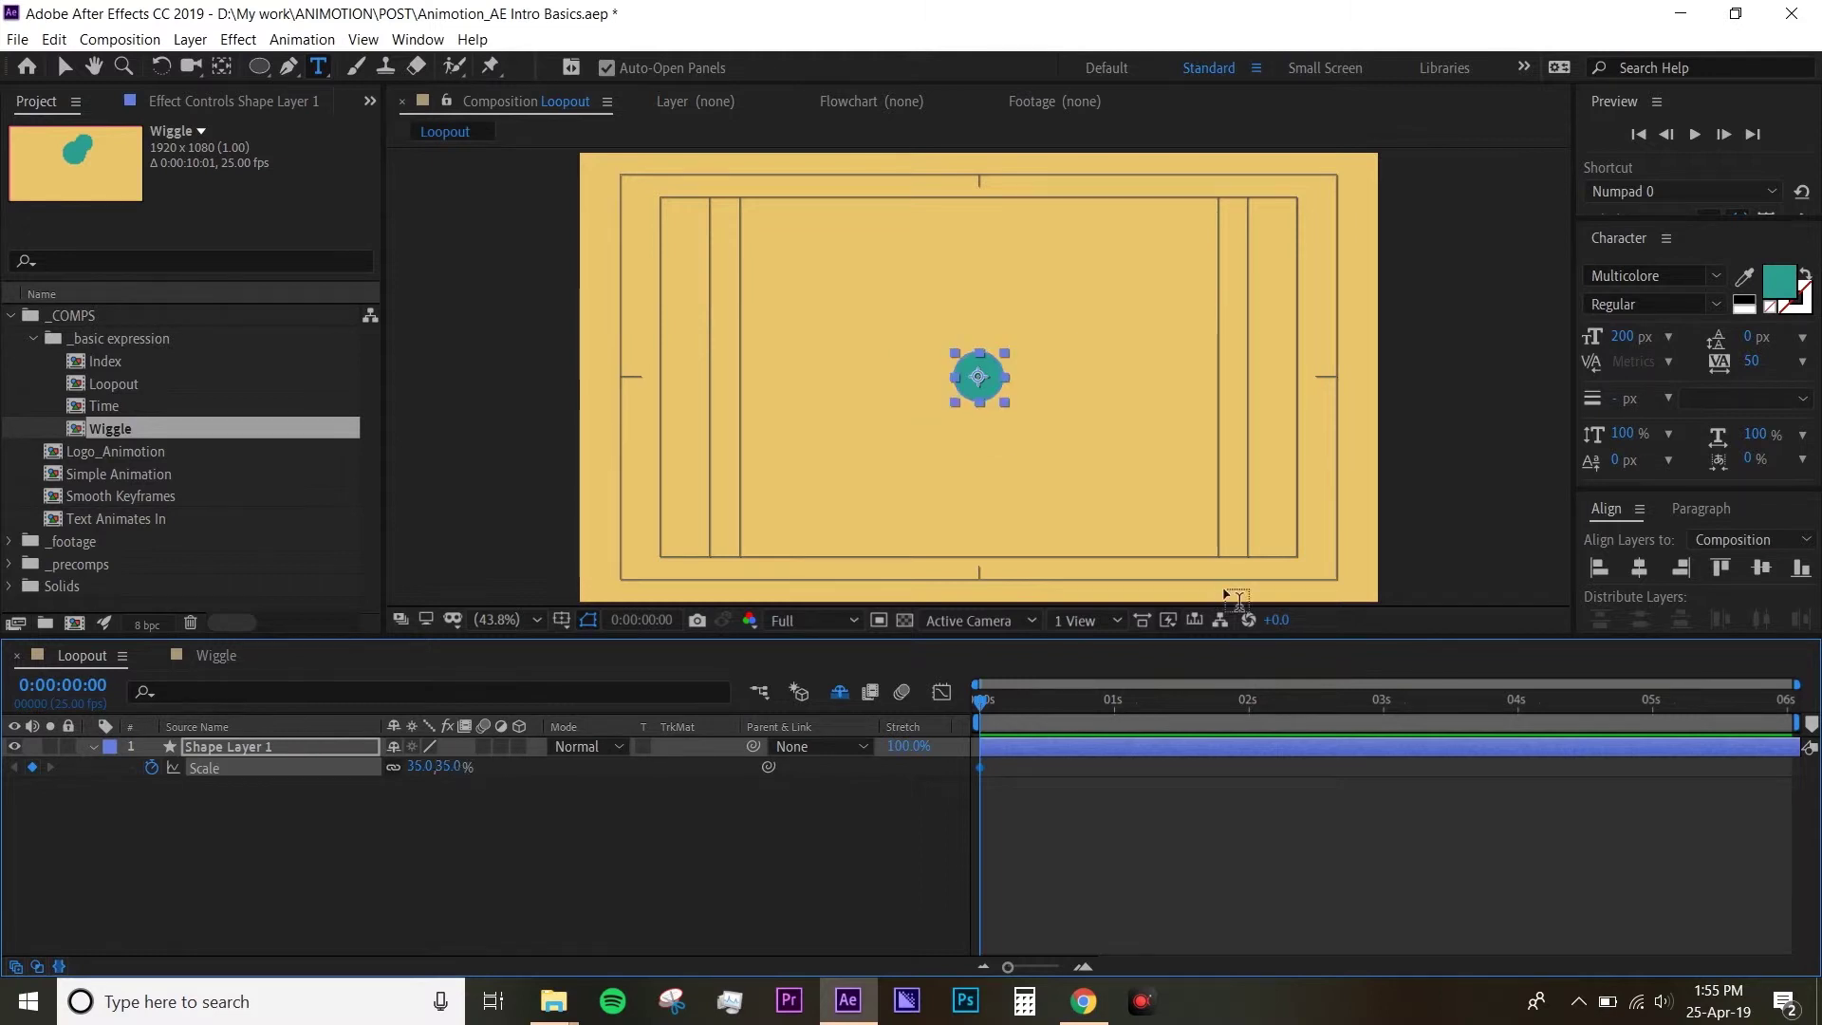
pyautogui.click(1113, 702)
pyautogui.click(419, 767)
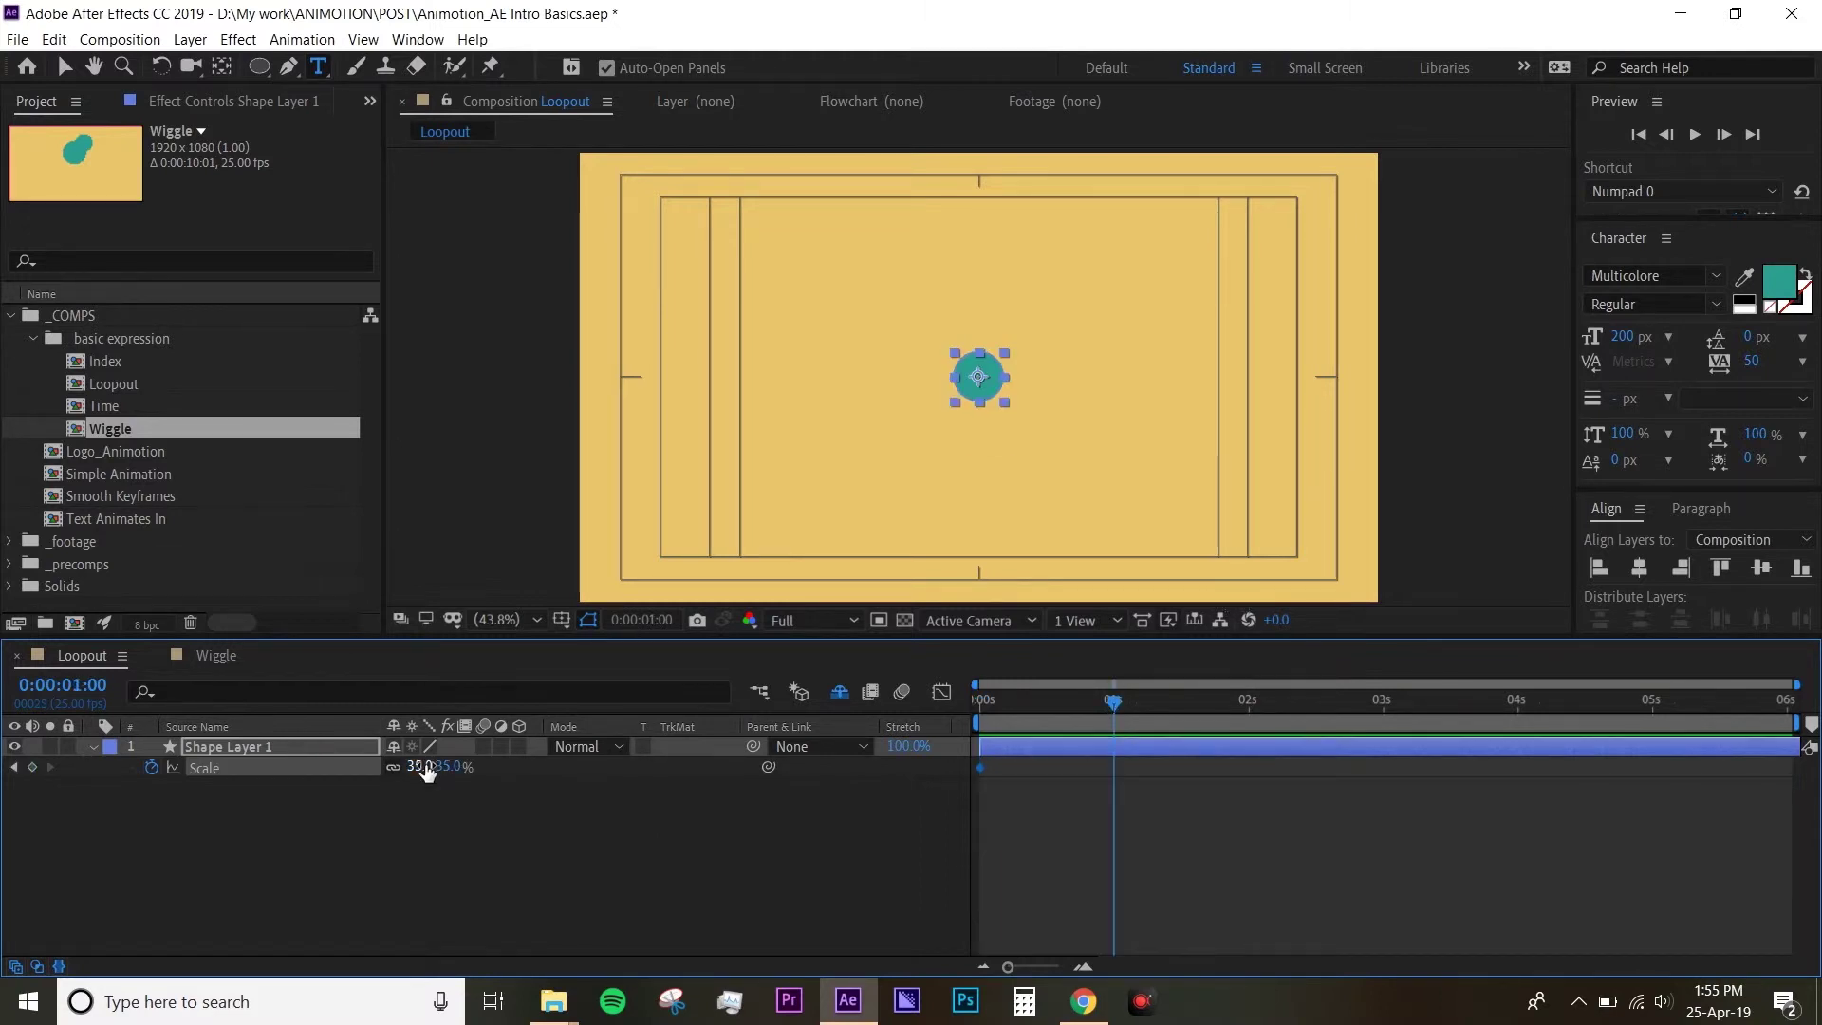
pyautogui.write('100')
pyautogui.press('Return')
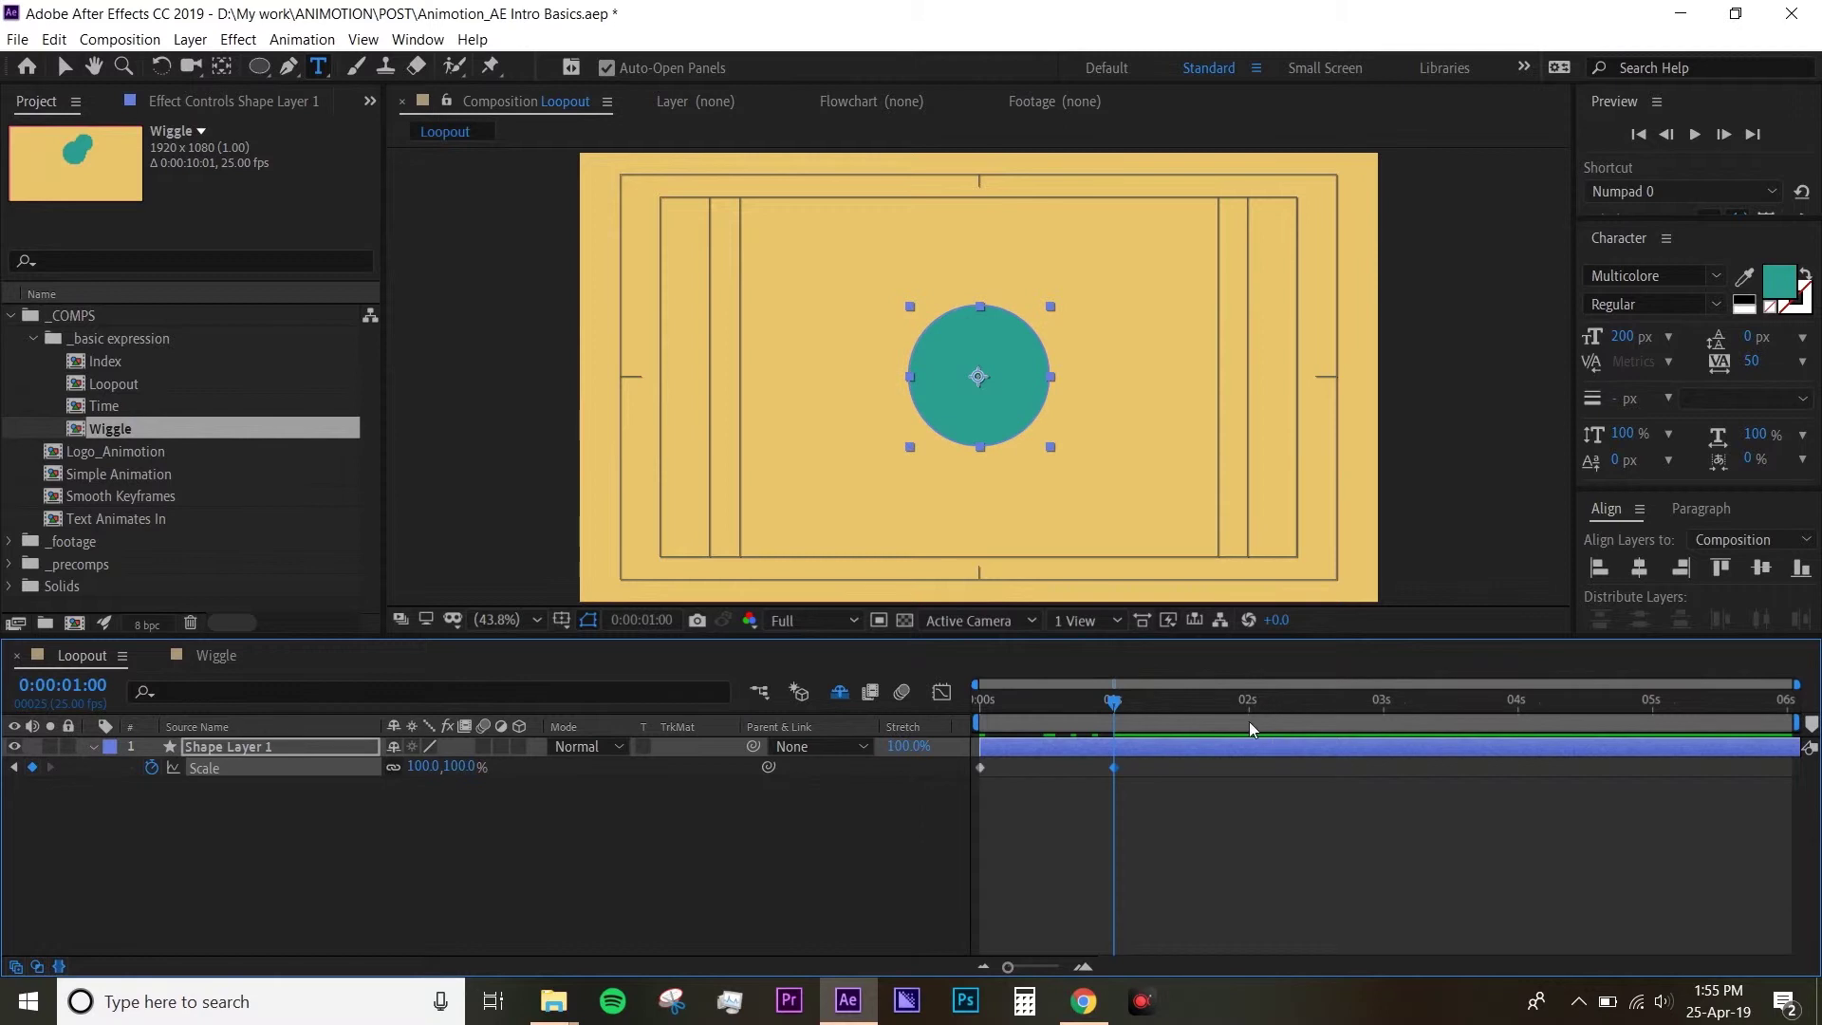
# - Copy the 35% scale keyframe to 2 seconds
pyautogui.click(1249, 713)
pyautogui.click(966, 771)
pyautogui.click(957, 755)
pyautogui.hotkey('ctrl', 'c')
pyautogui.hotkey('ctrl', 'v')
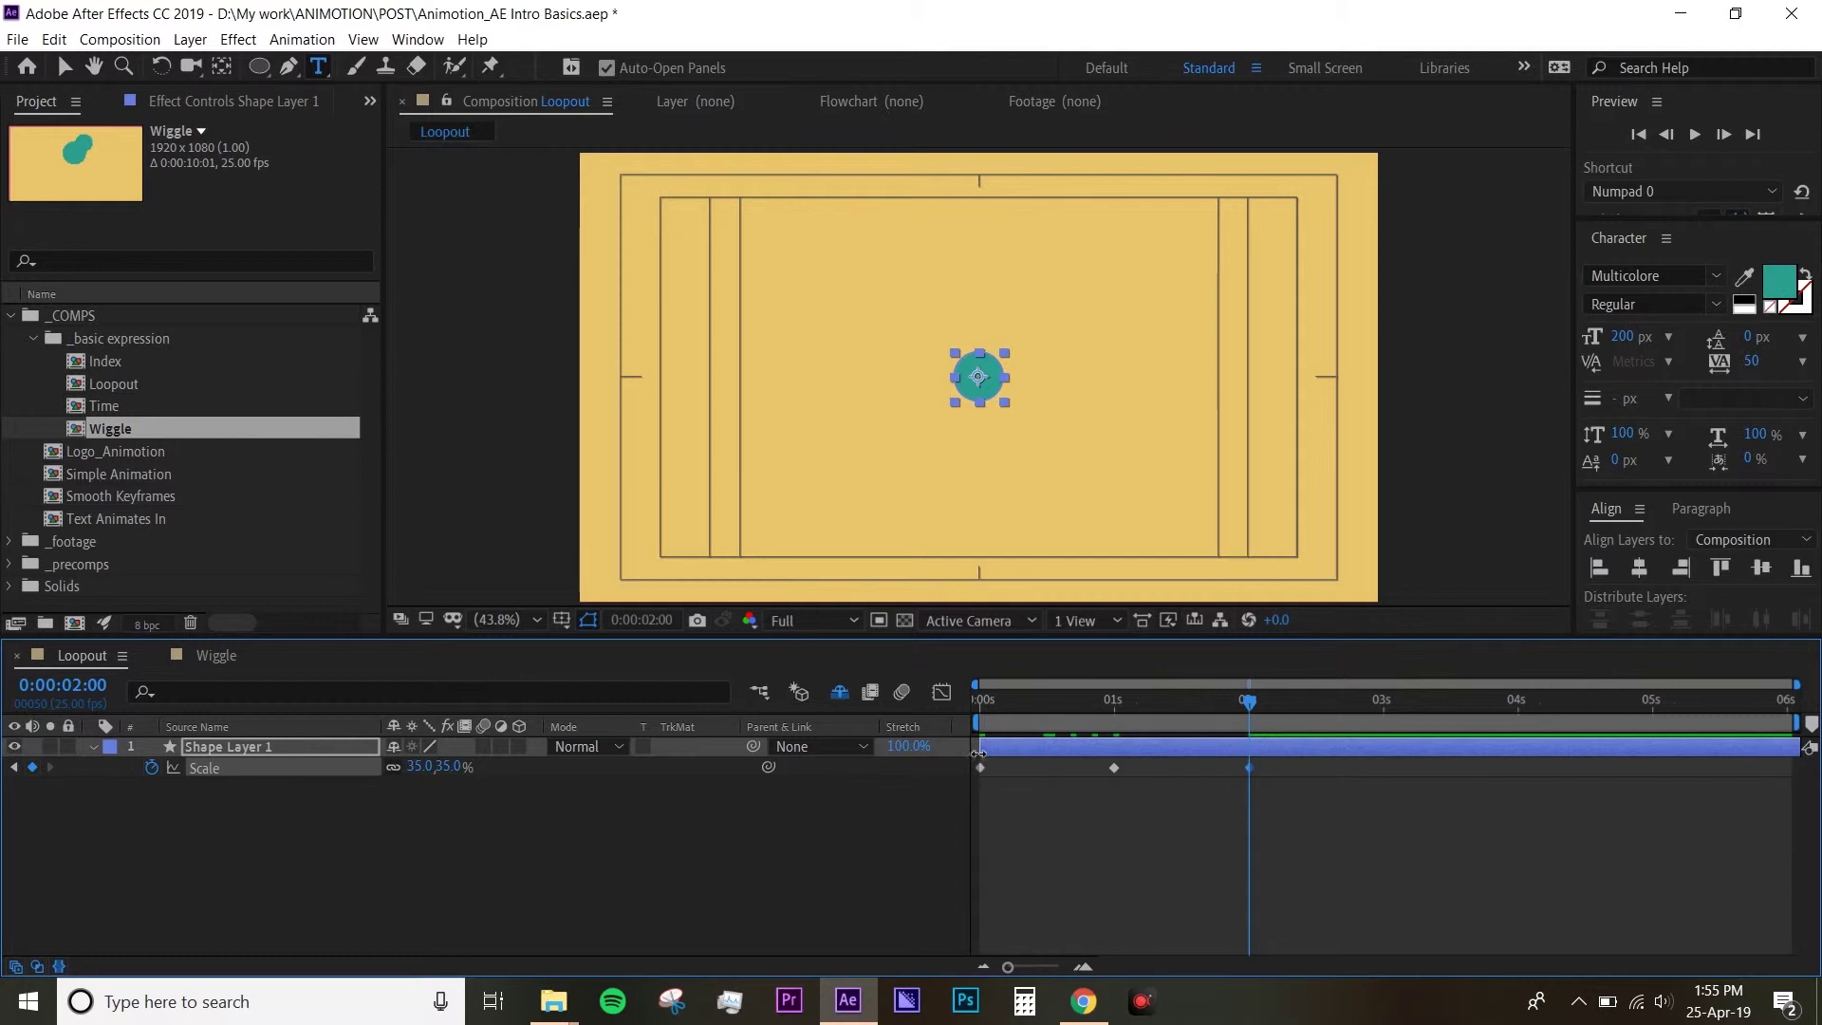
# - Apply Easy Ease to all three scale keyframes and preview the pulse
pyautogui.moveTo(982, 776)
pyautogui.moveTo(1285, 815); pyautogui.dragTo(943, 770)
pyautogui.press('F9')
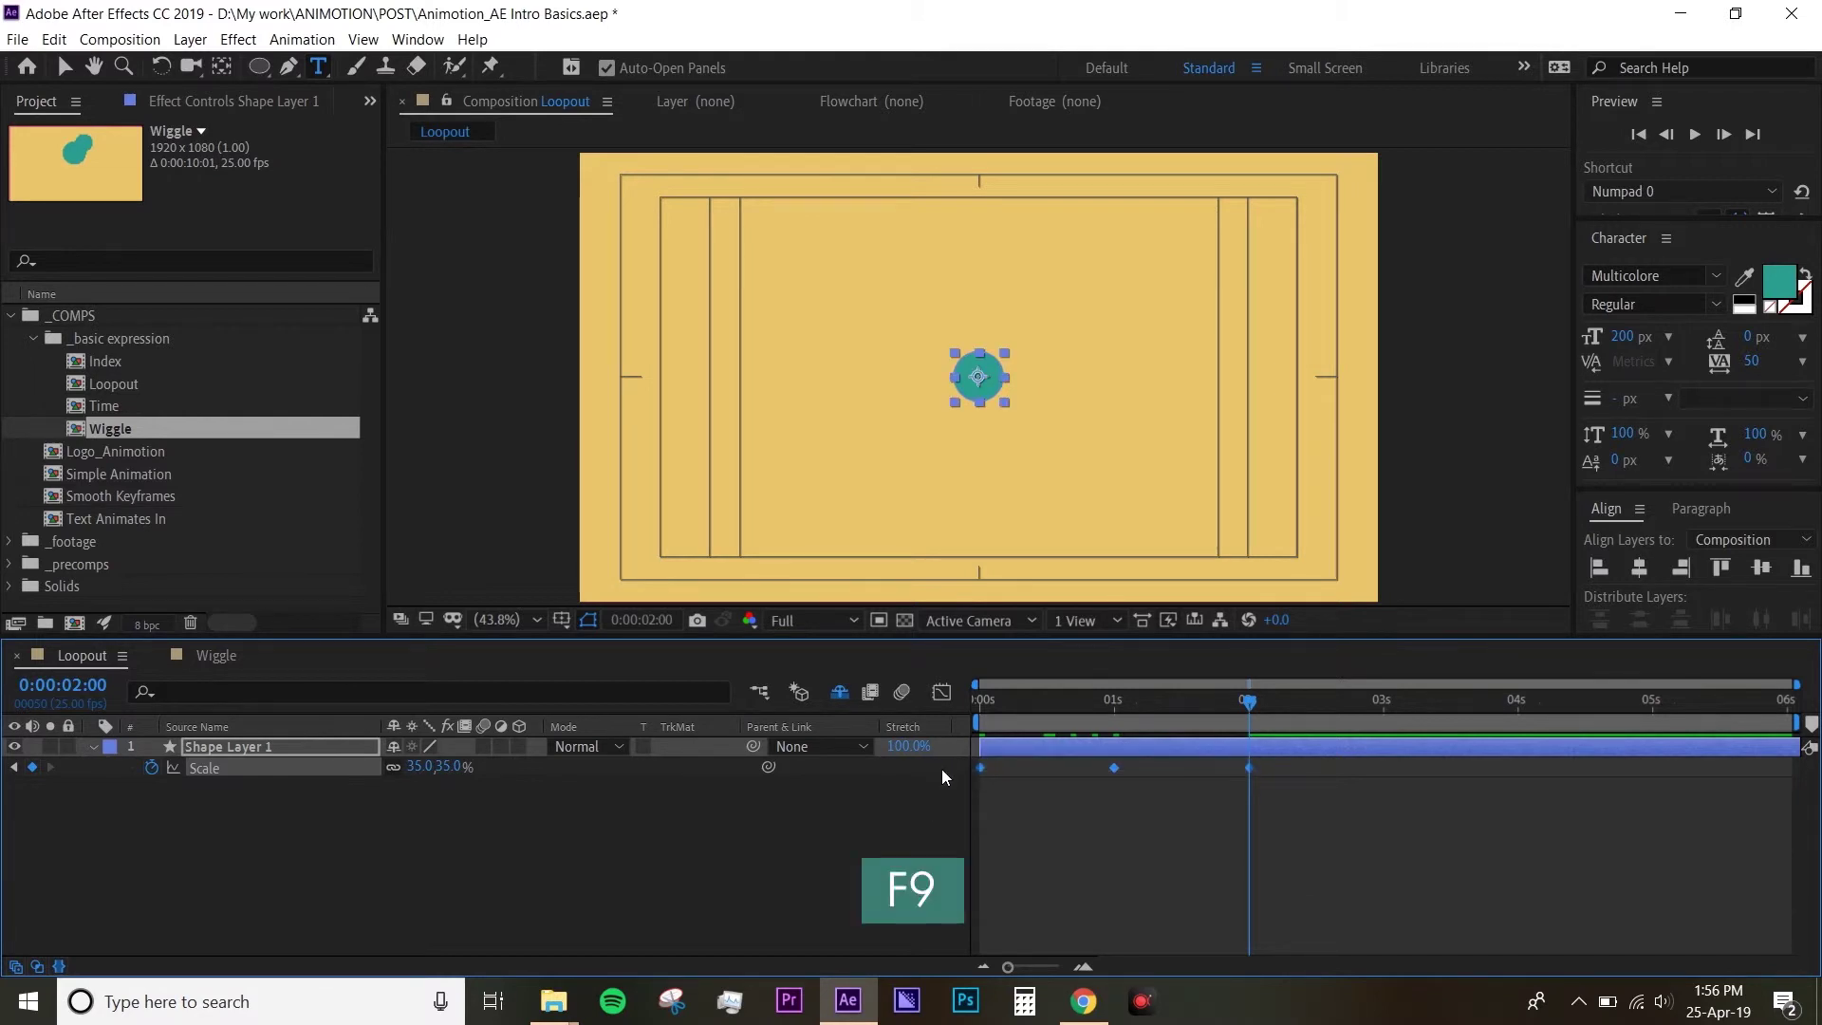
pyautogui.click(1291, 887)
pyautogui.press('space')
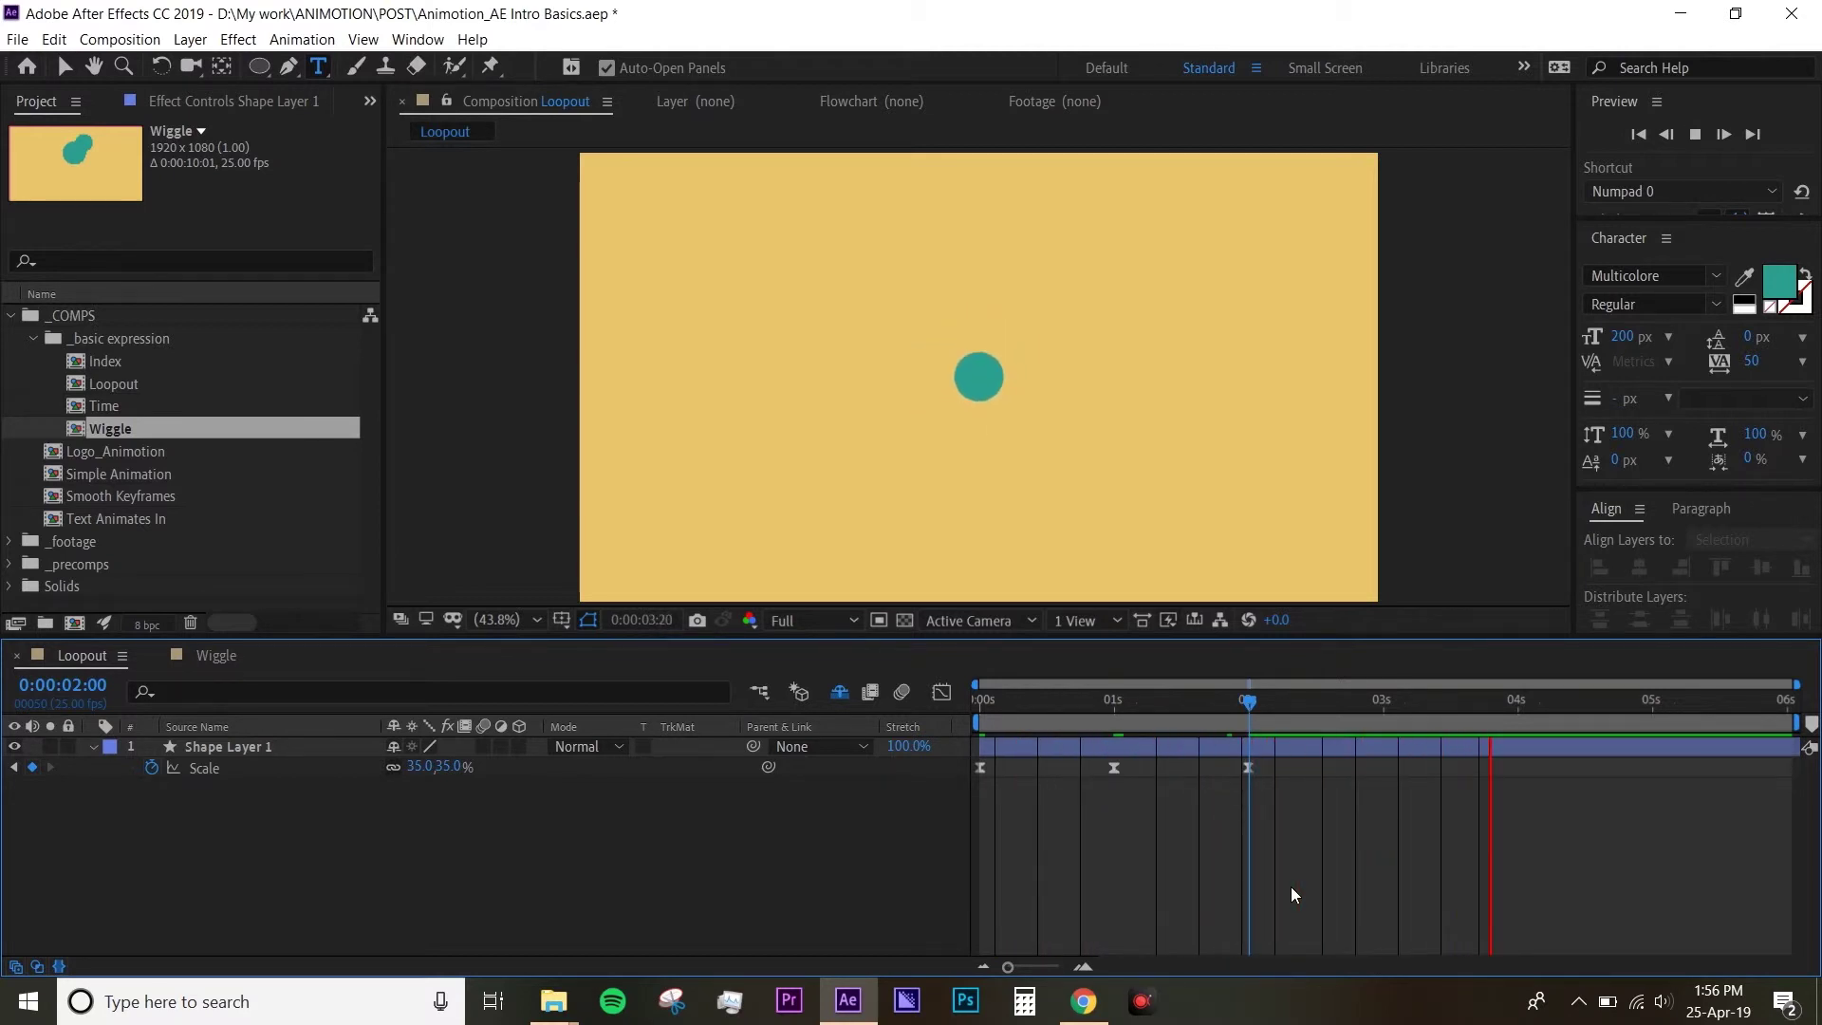
pyautogui.press('space')
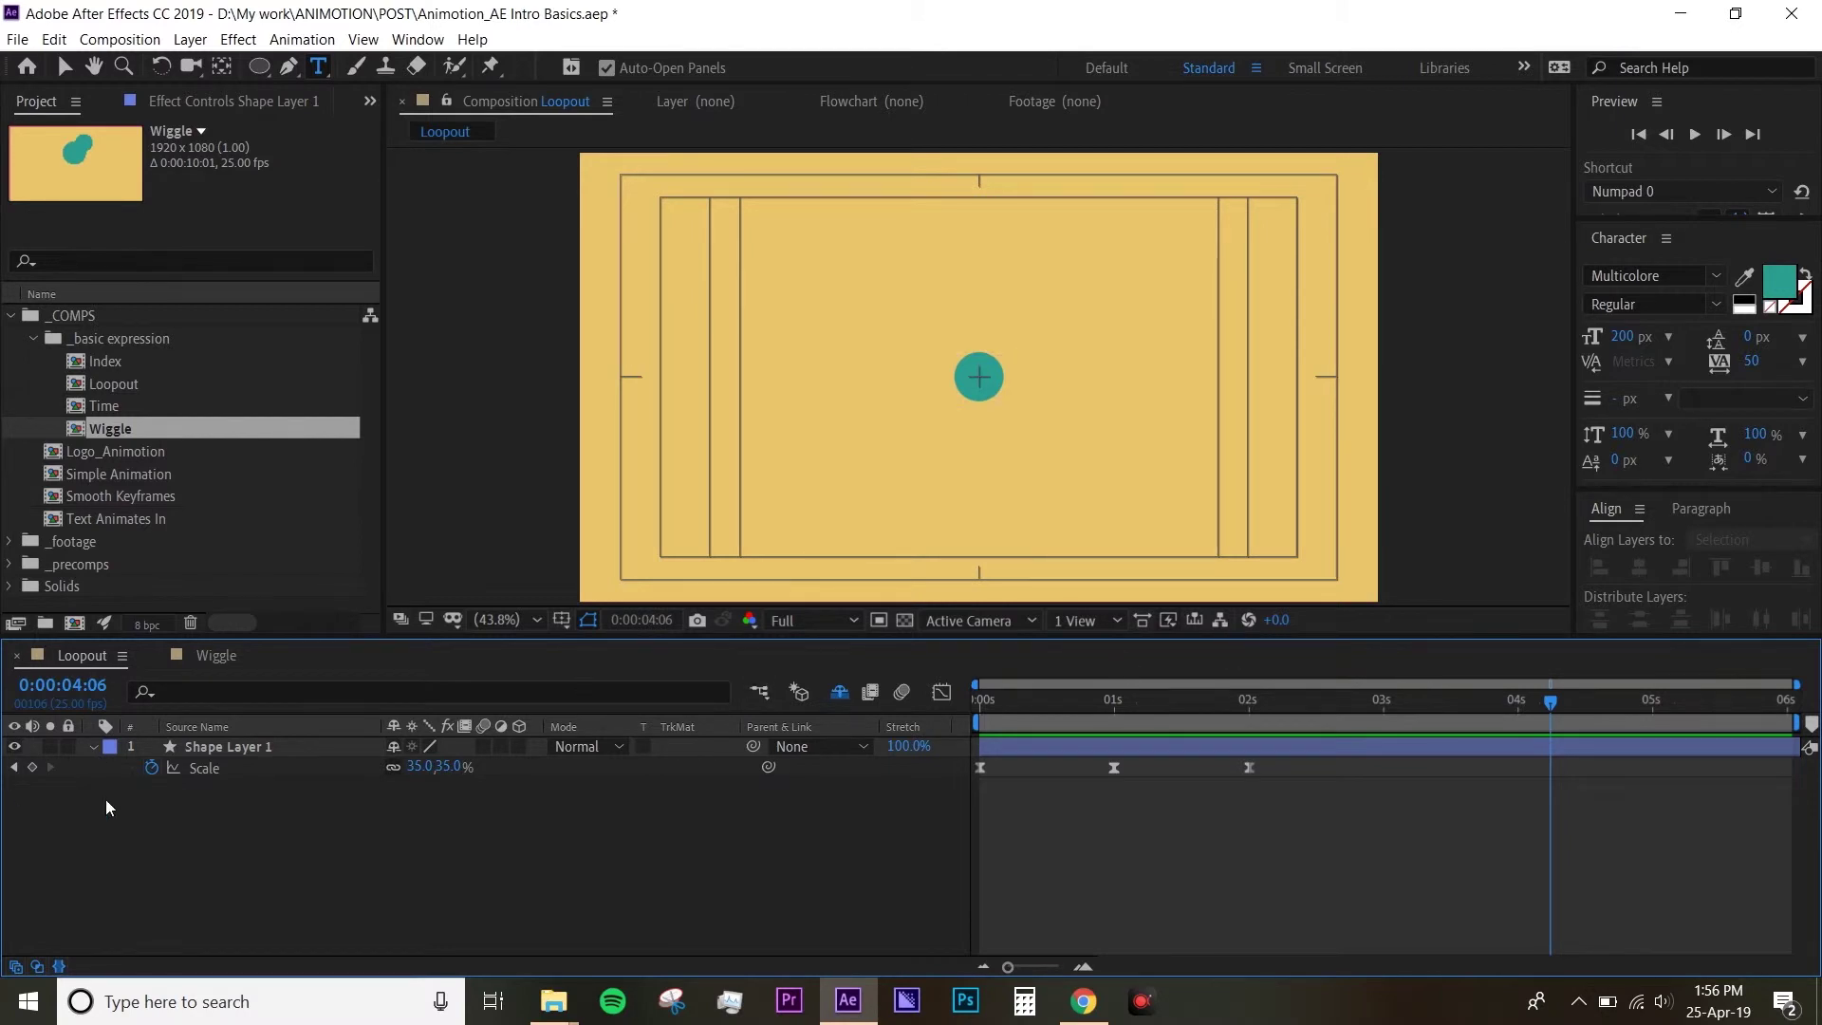
# - Add the loopOut() expression to the circle's Scale and preview the repeating pulse
pyautogui.click(152, 773)
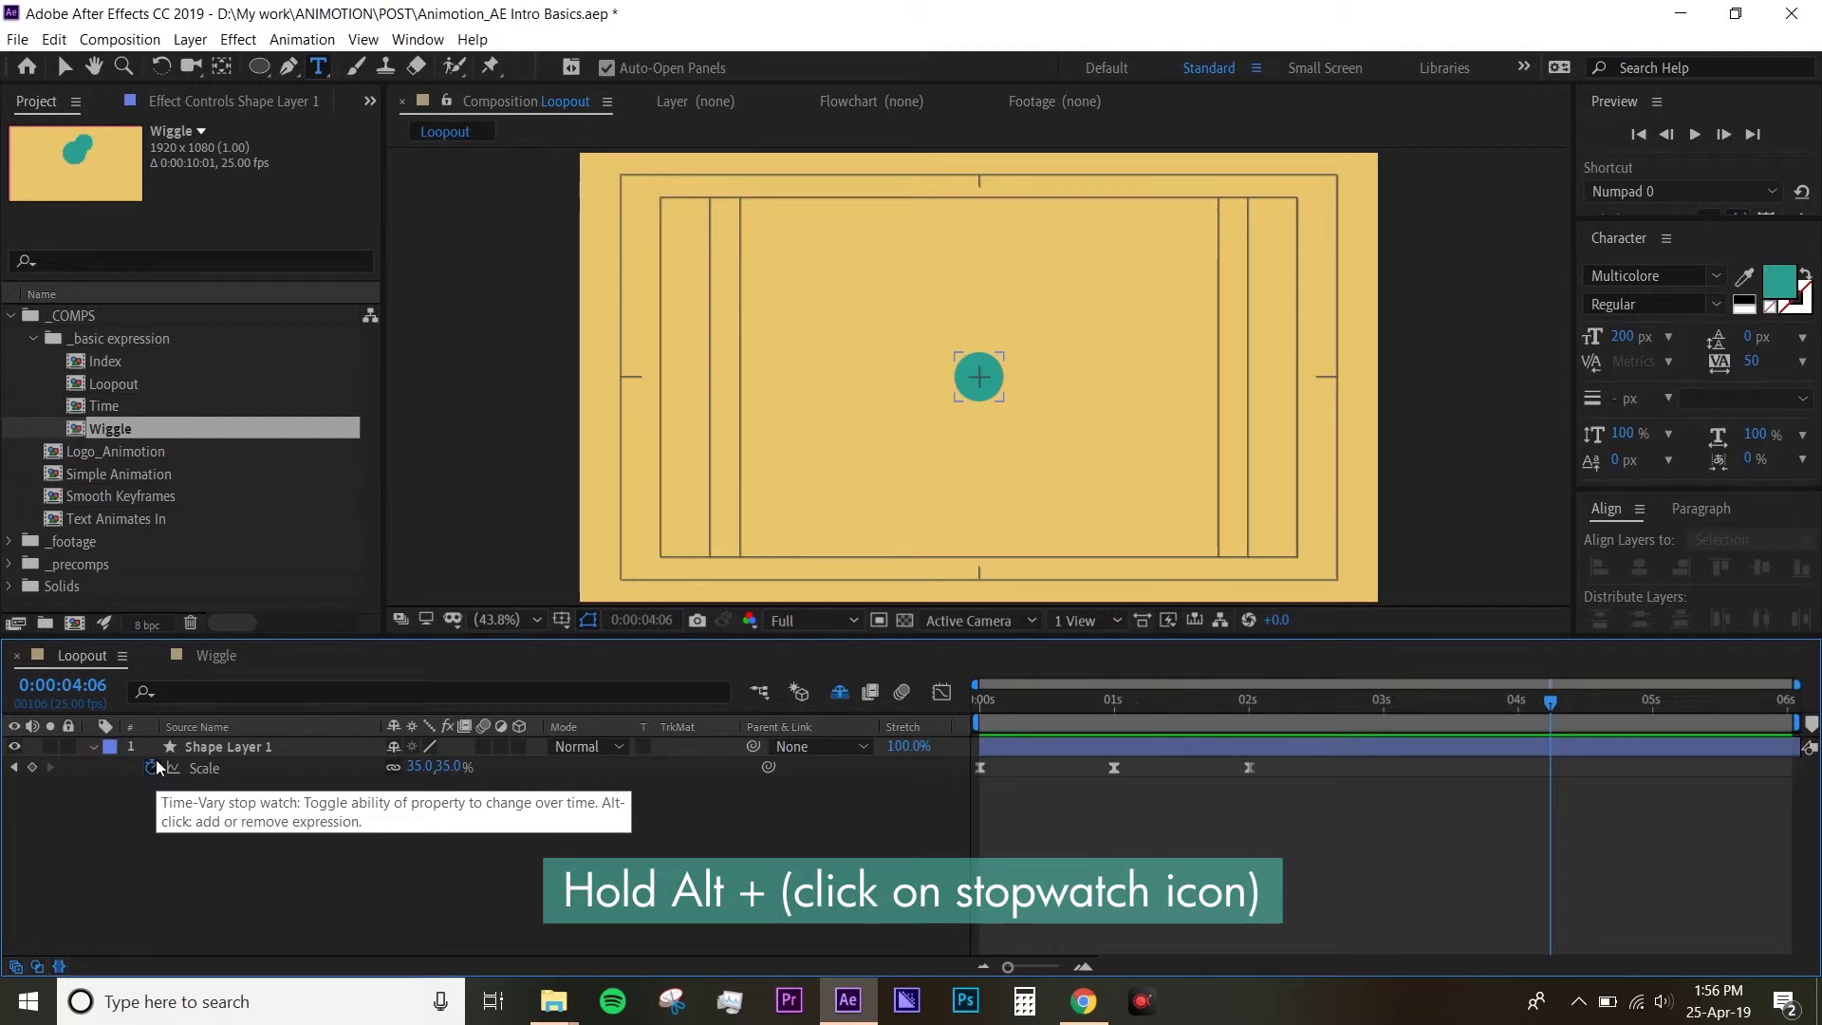
pyautogui.keyDown('alt'); pyautogui.click(153, 770); pyautogui.keyUp('alt')
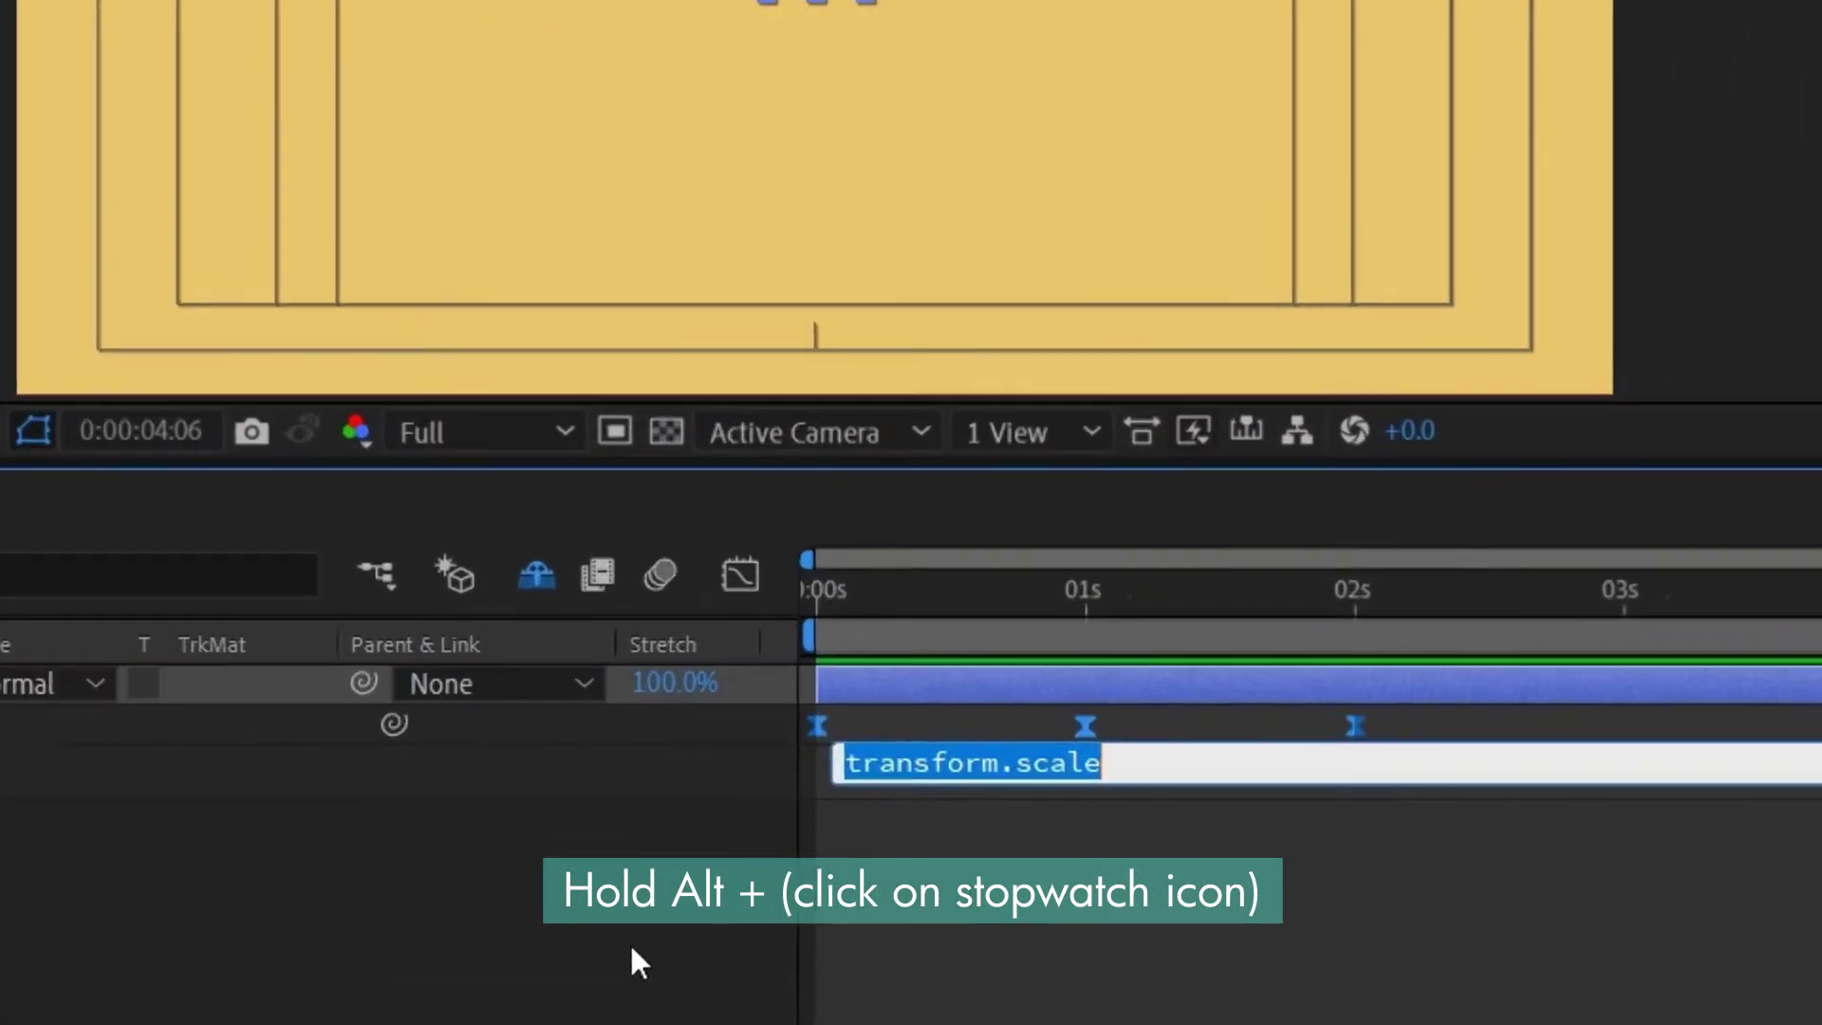
pyautogui.write('loopOut')
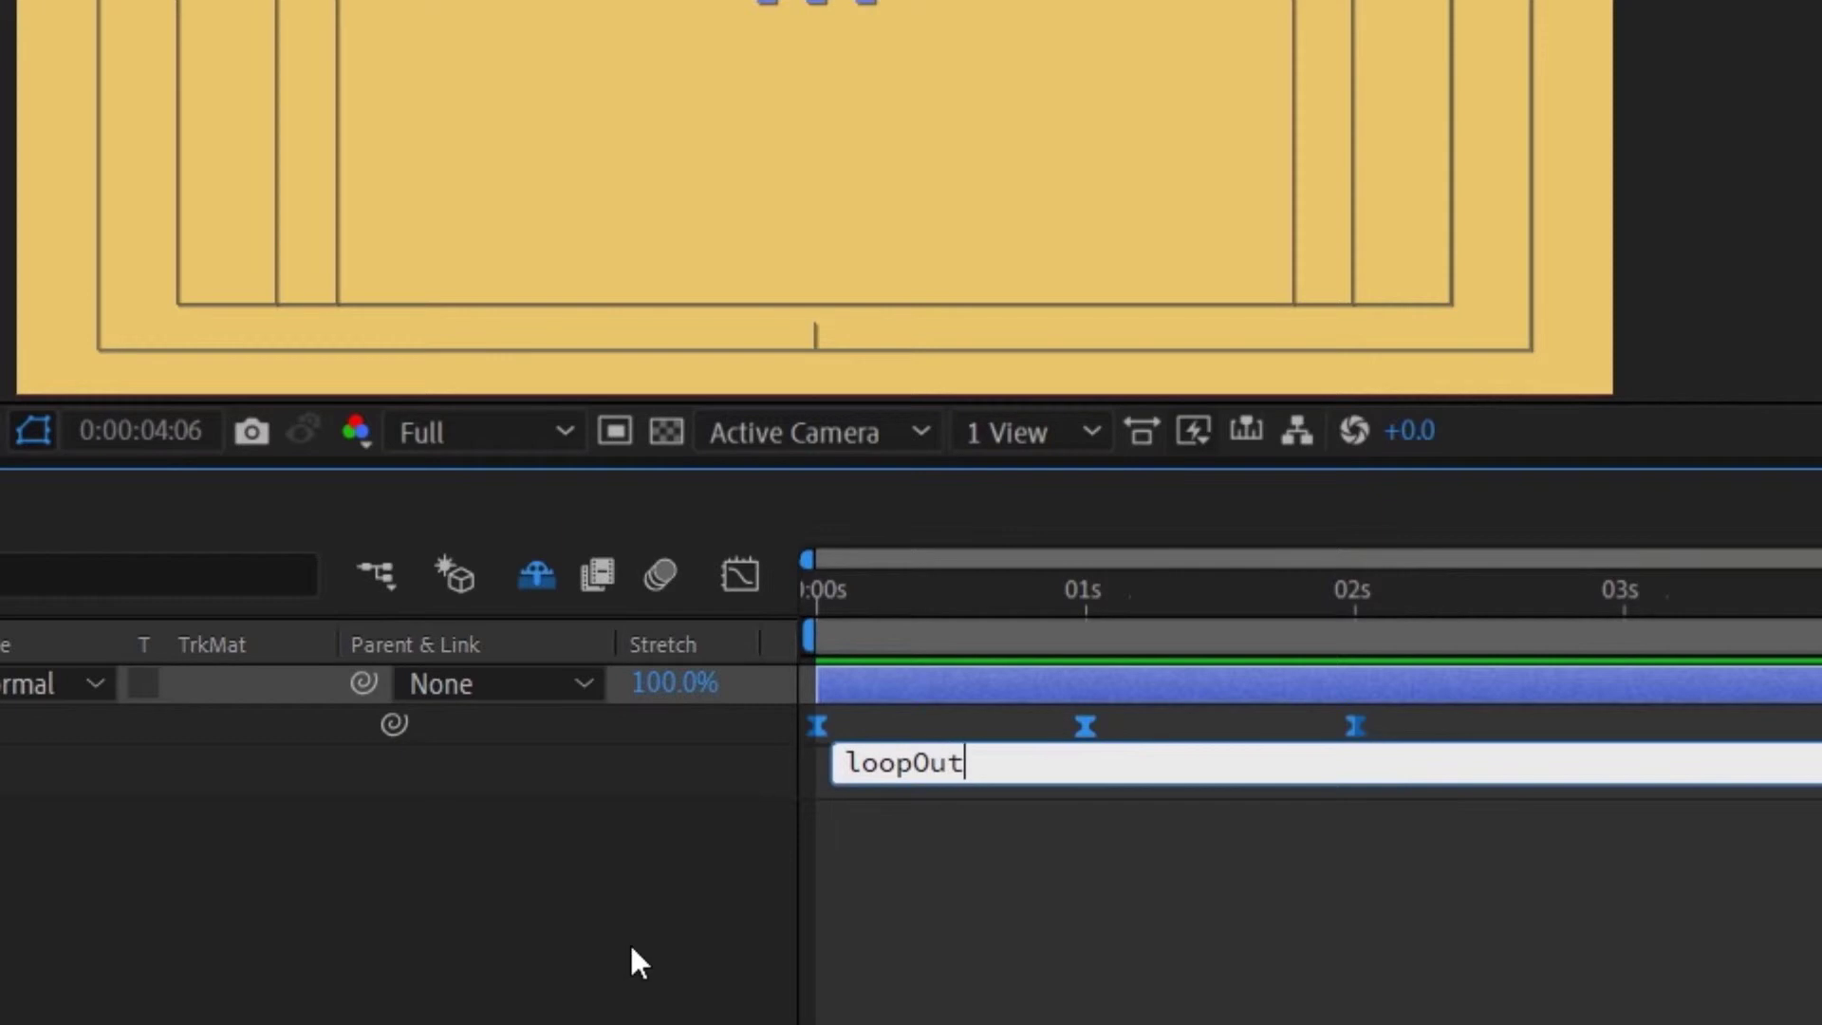
pyautogui.write('()')
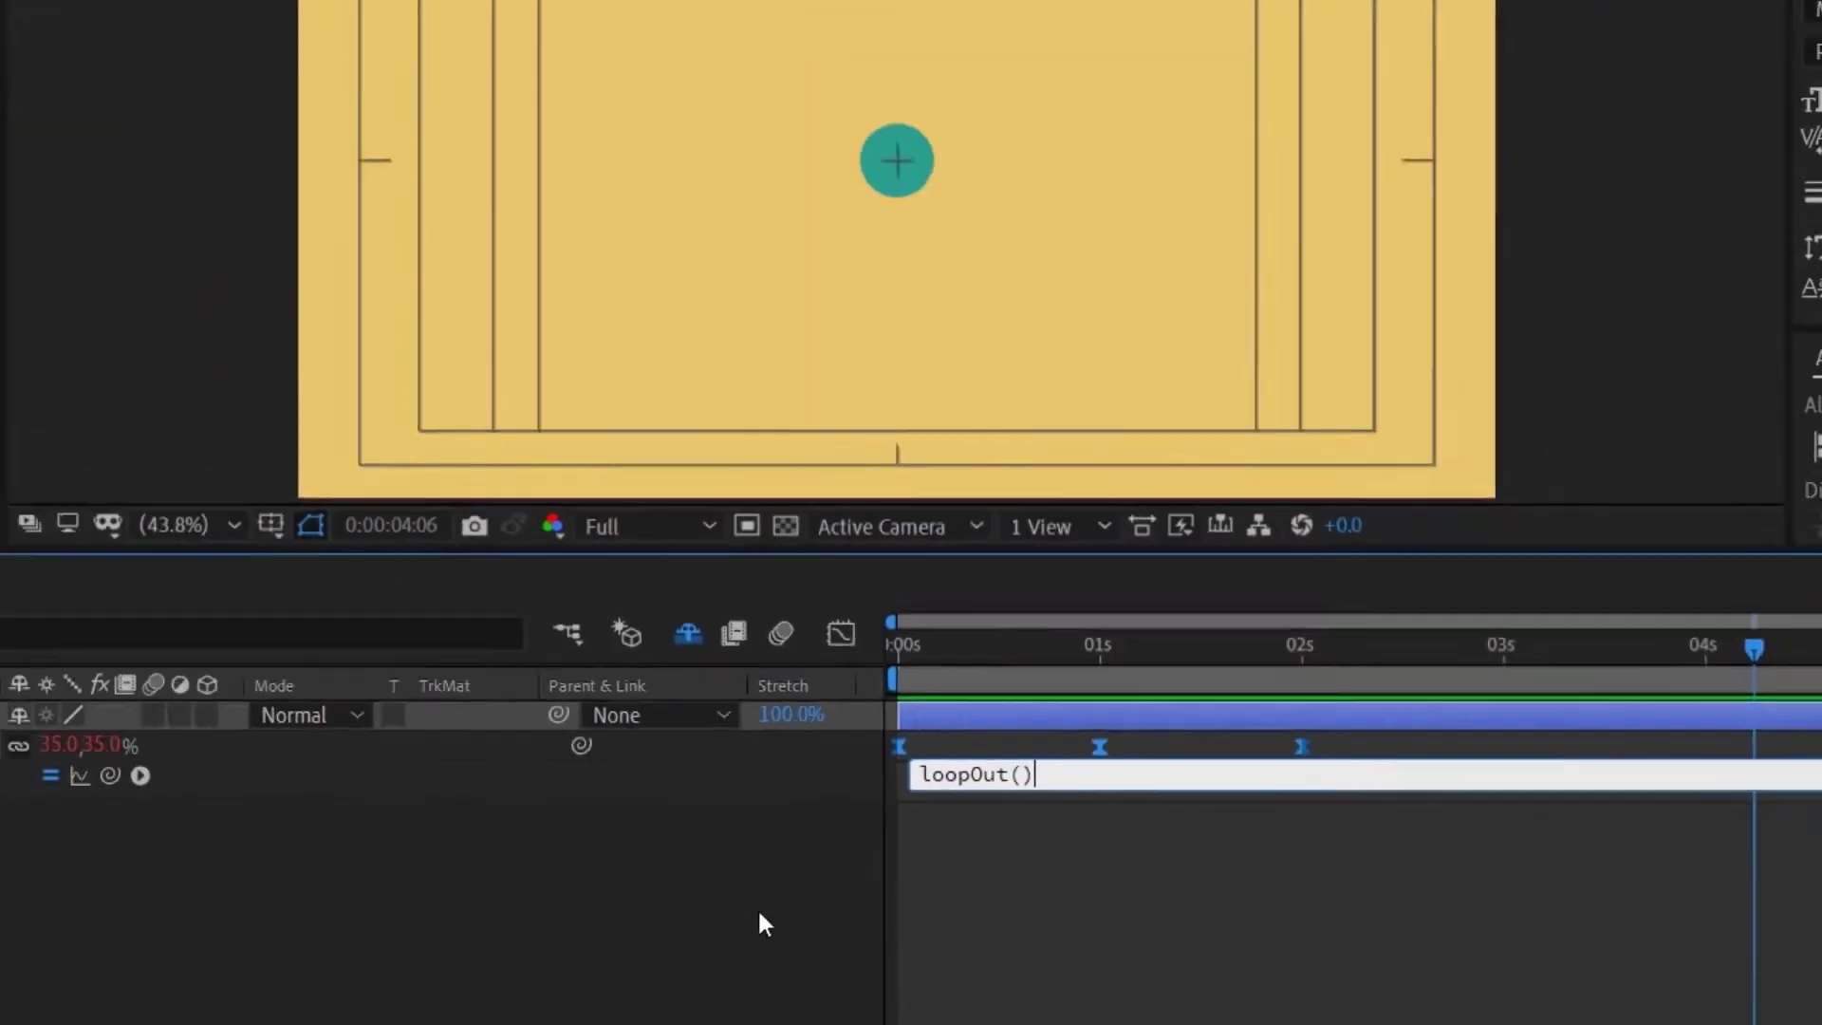
pyautogui.click(631, 960)
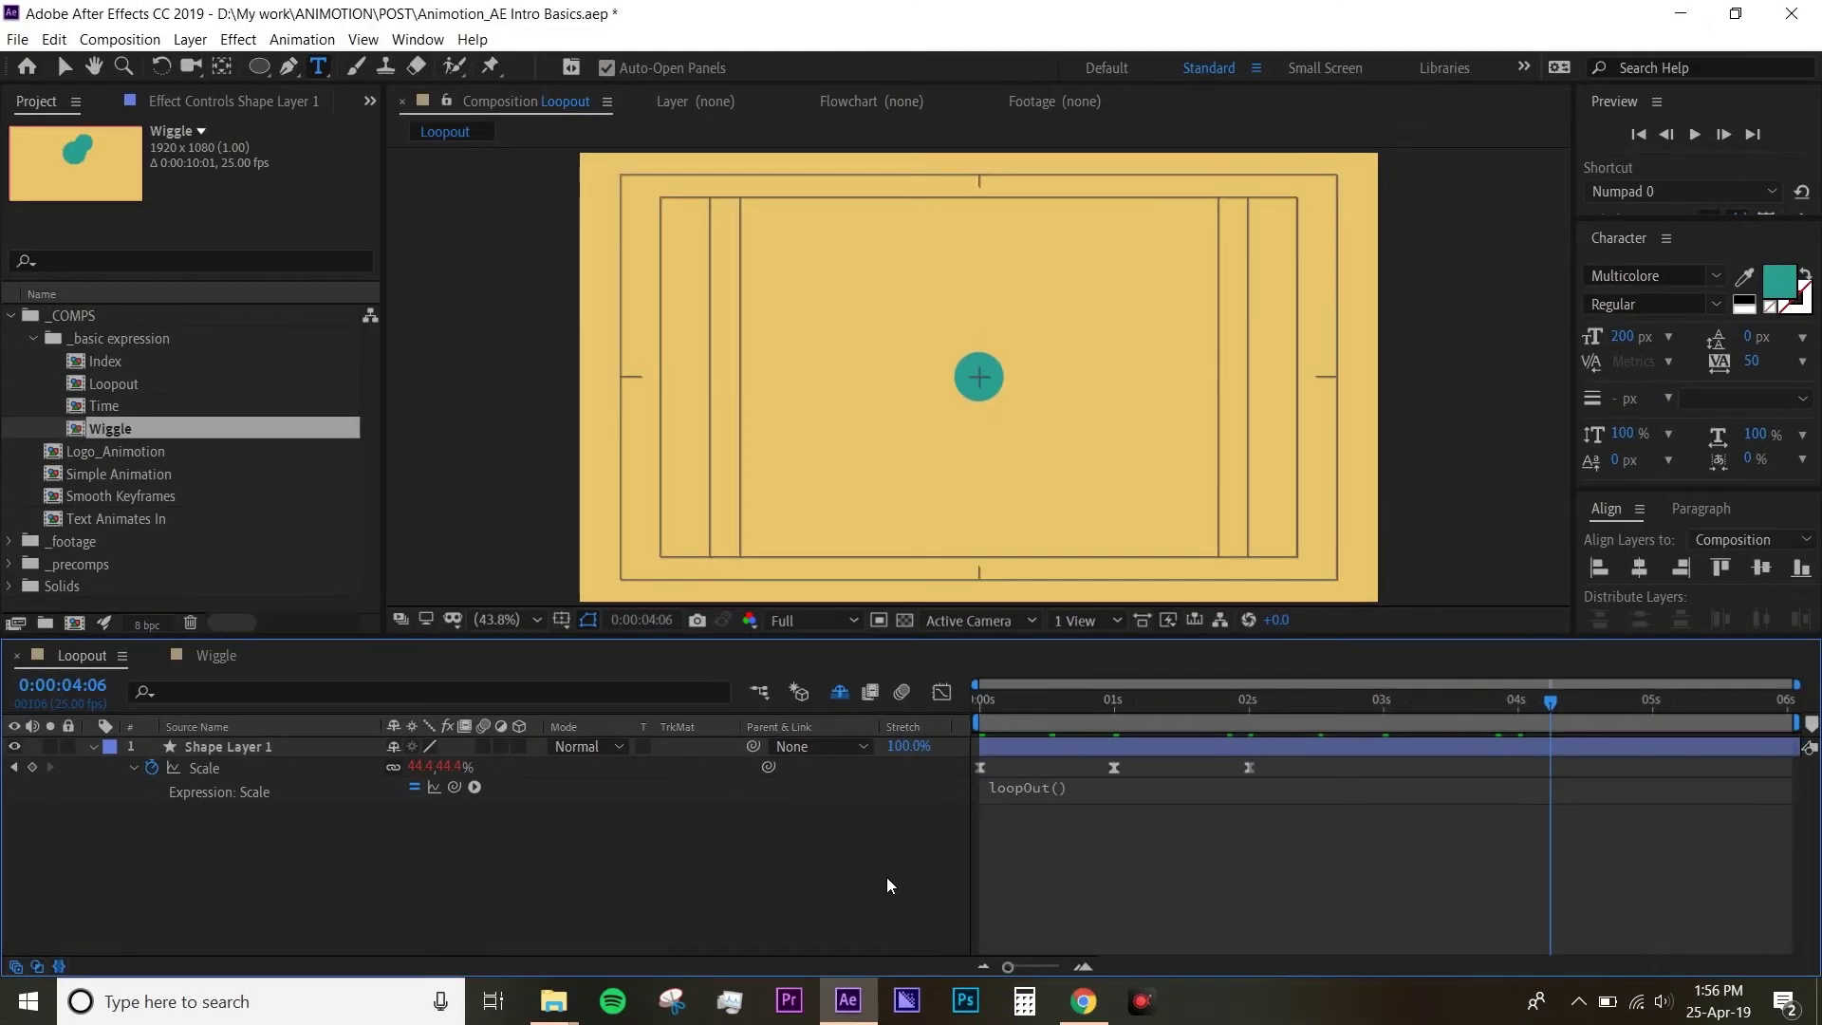
pyautogui.press('space')
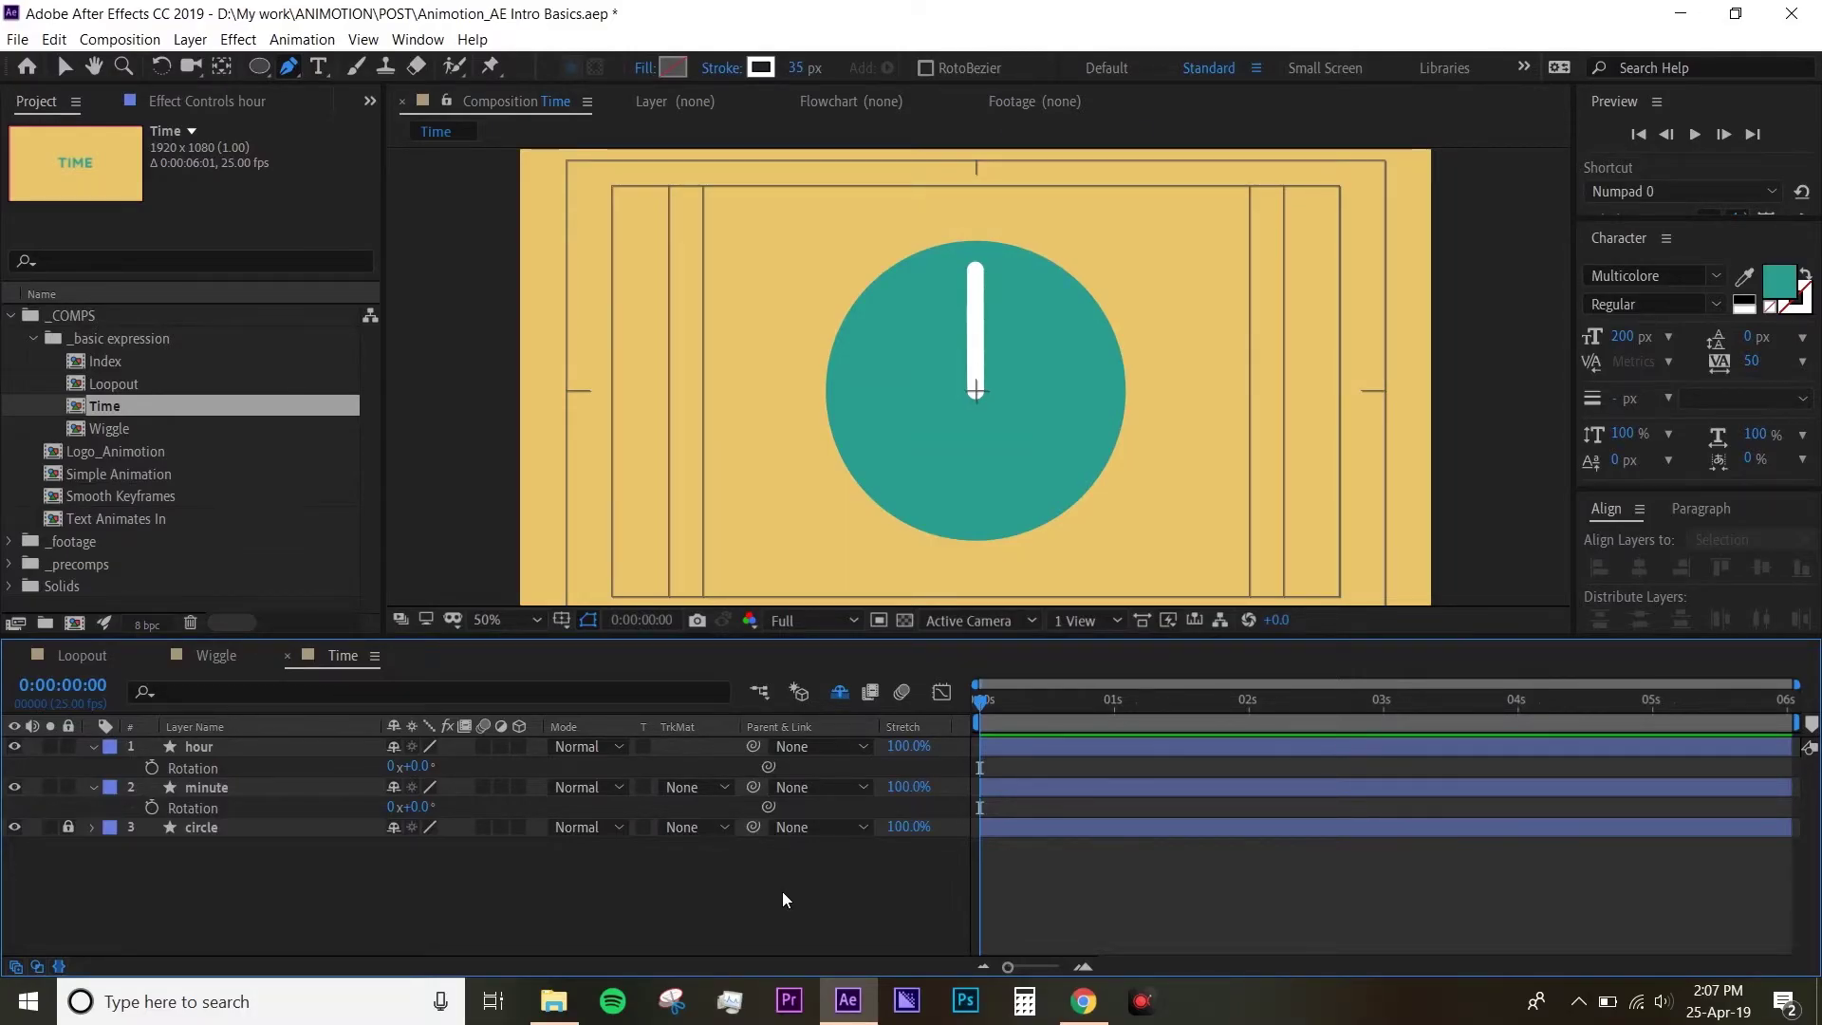
# - Give the minute layer's Rotation the expression time and preview the hand turning
pyautogui.click(188, 786)
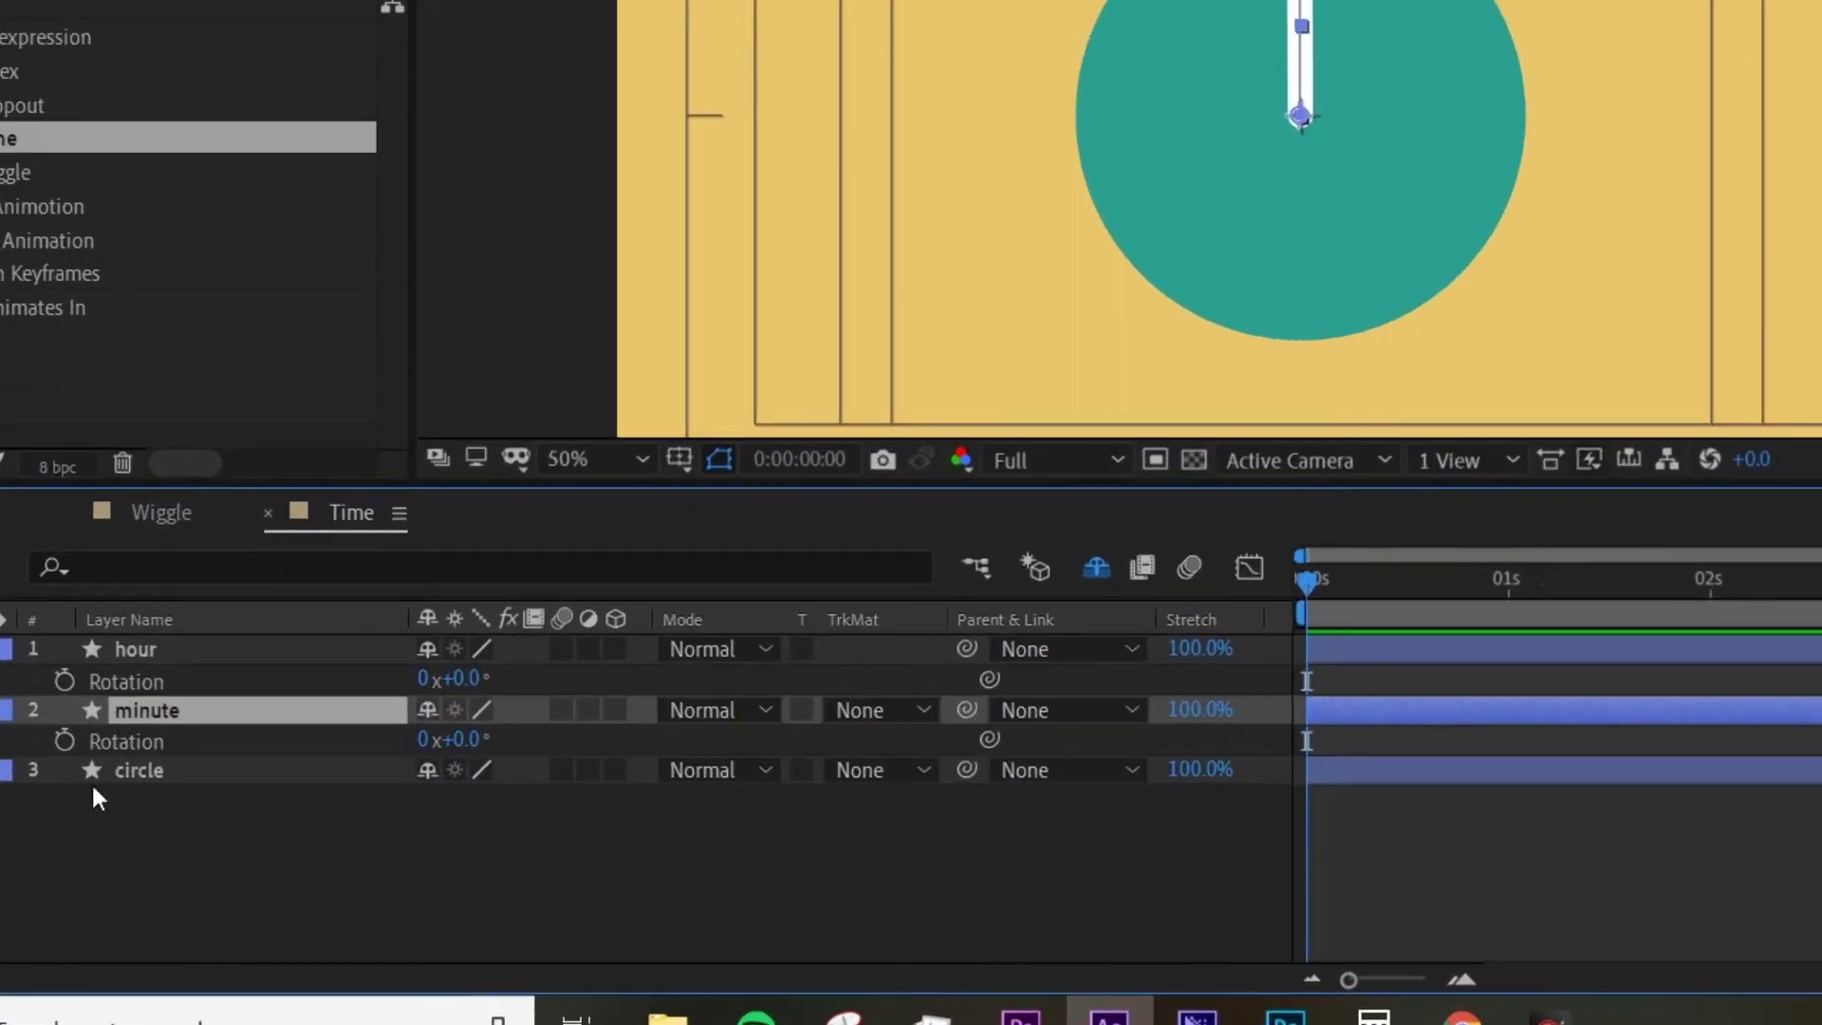
pyautogui.keyDown('alt'); pyautogui.click(64, 739); pyautogui.keyUp('alt')
pyautogui.write('time')
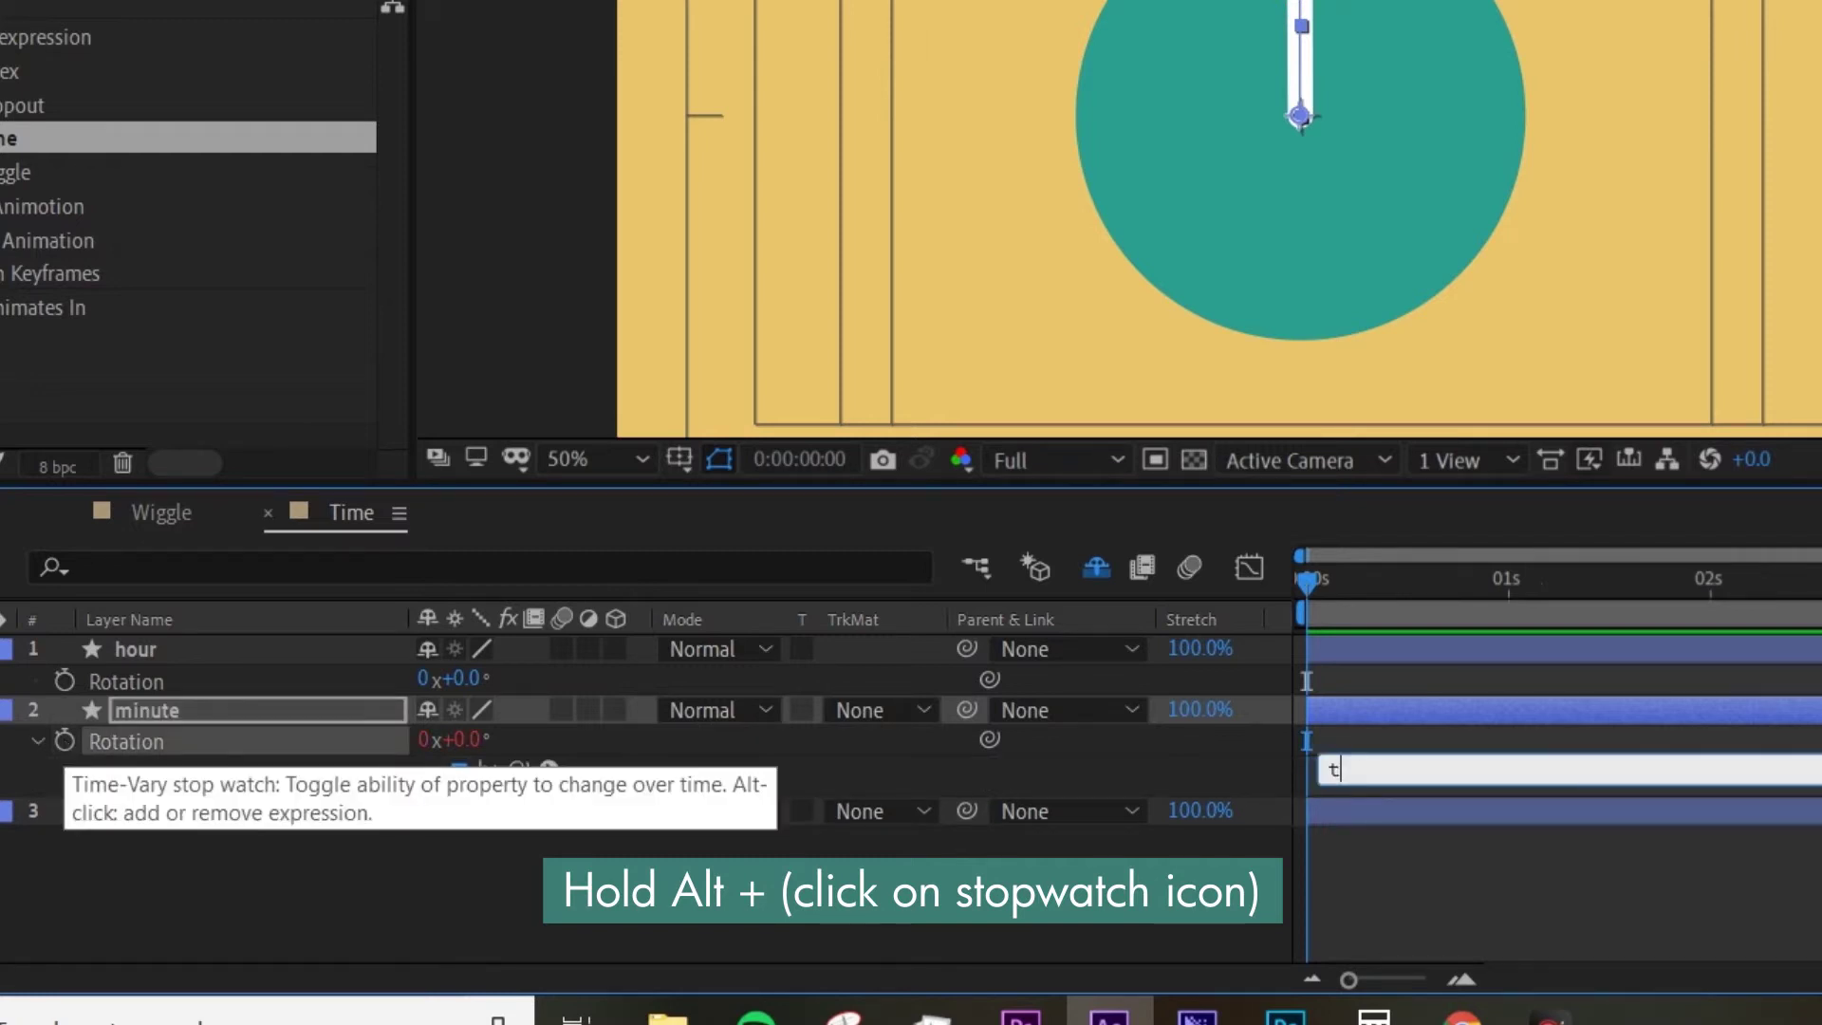
pyautogui.click(106, 859)
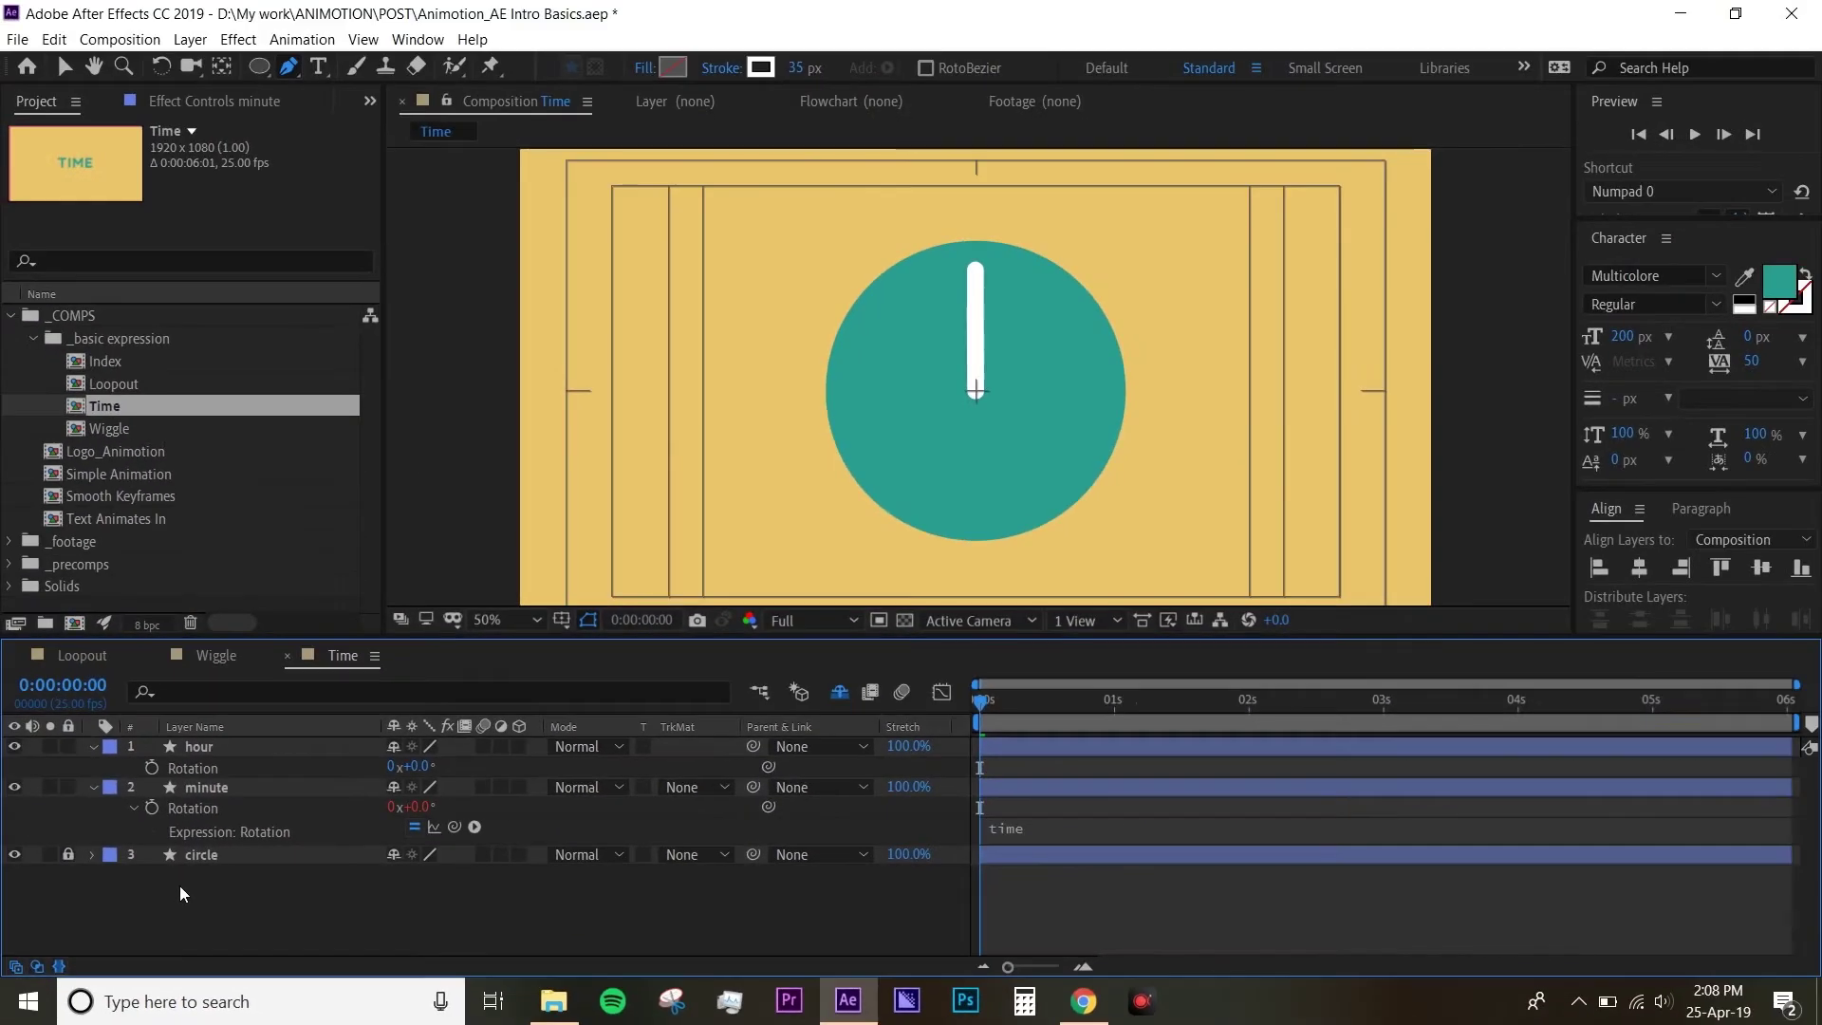
pyautogui.press('space')
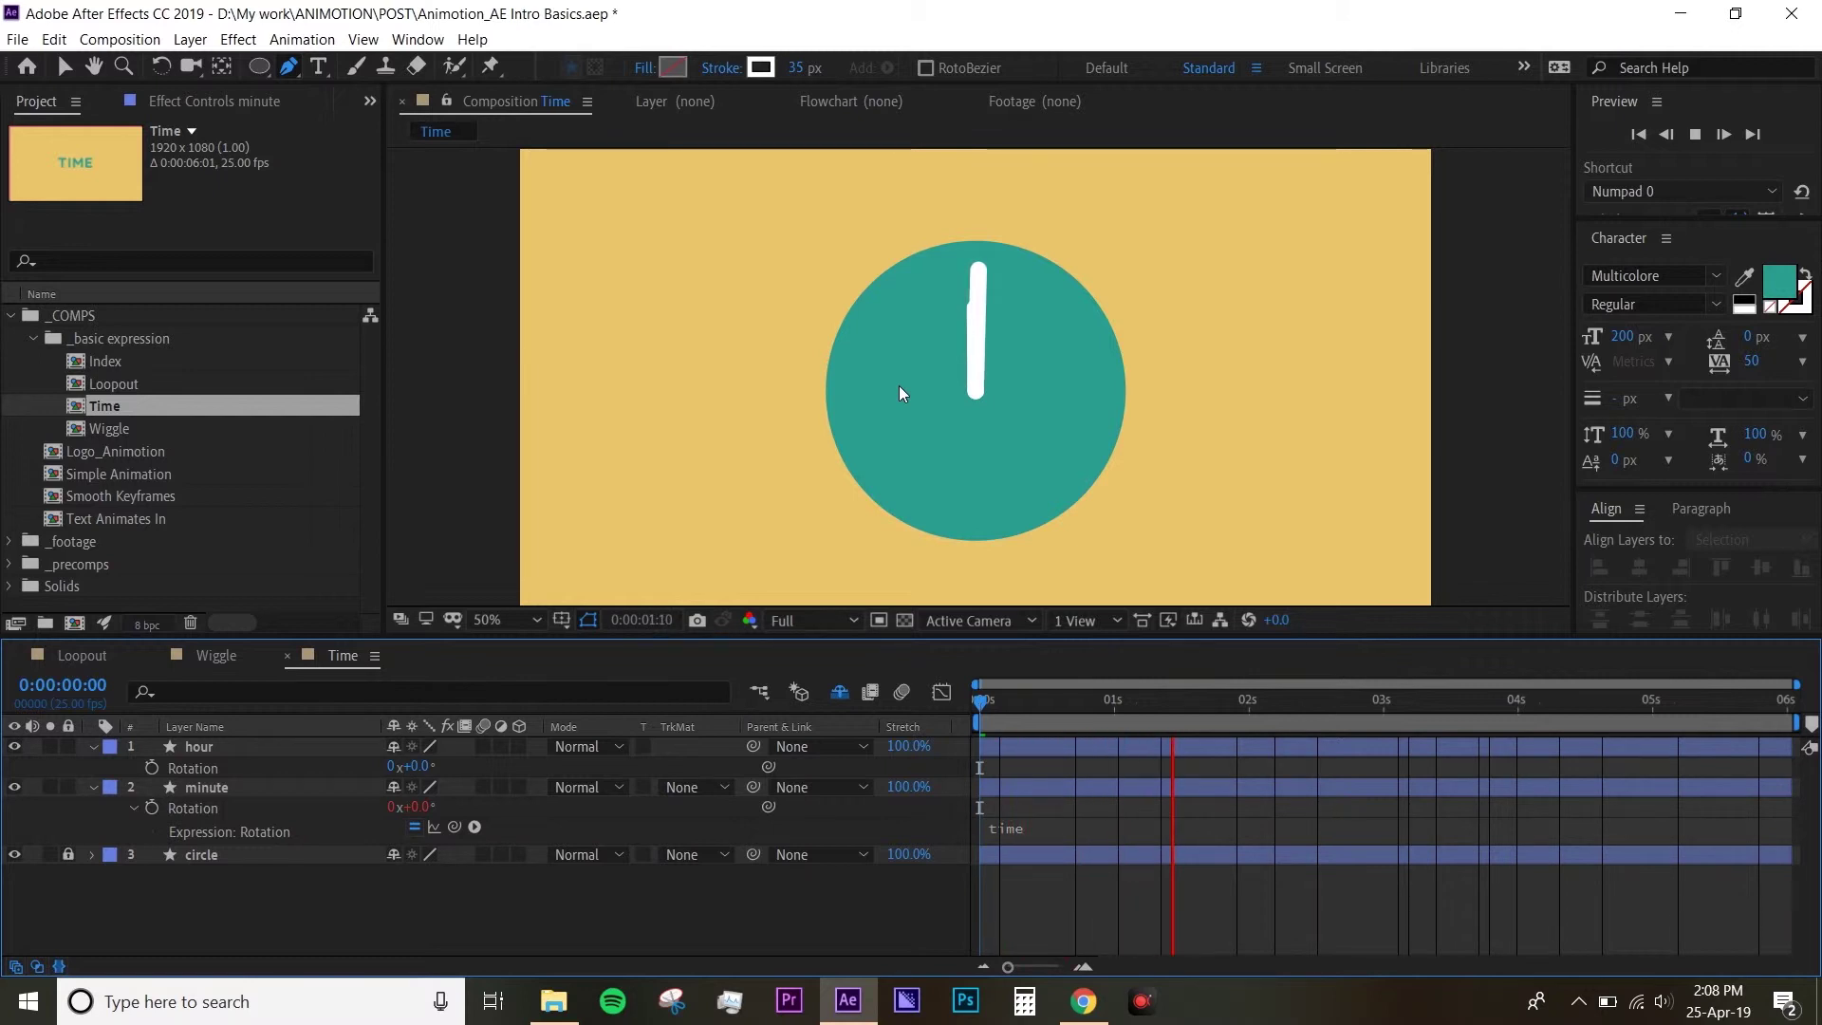
# - Change the minute hand's Rotation expression to time*50 and preview it
pyautogui.press('space')
pyautogui.press("'")
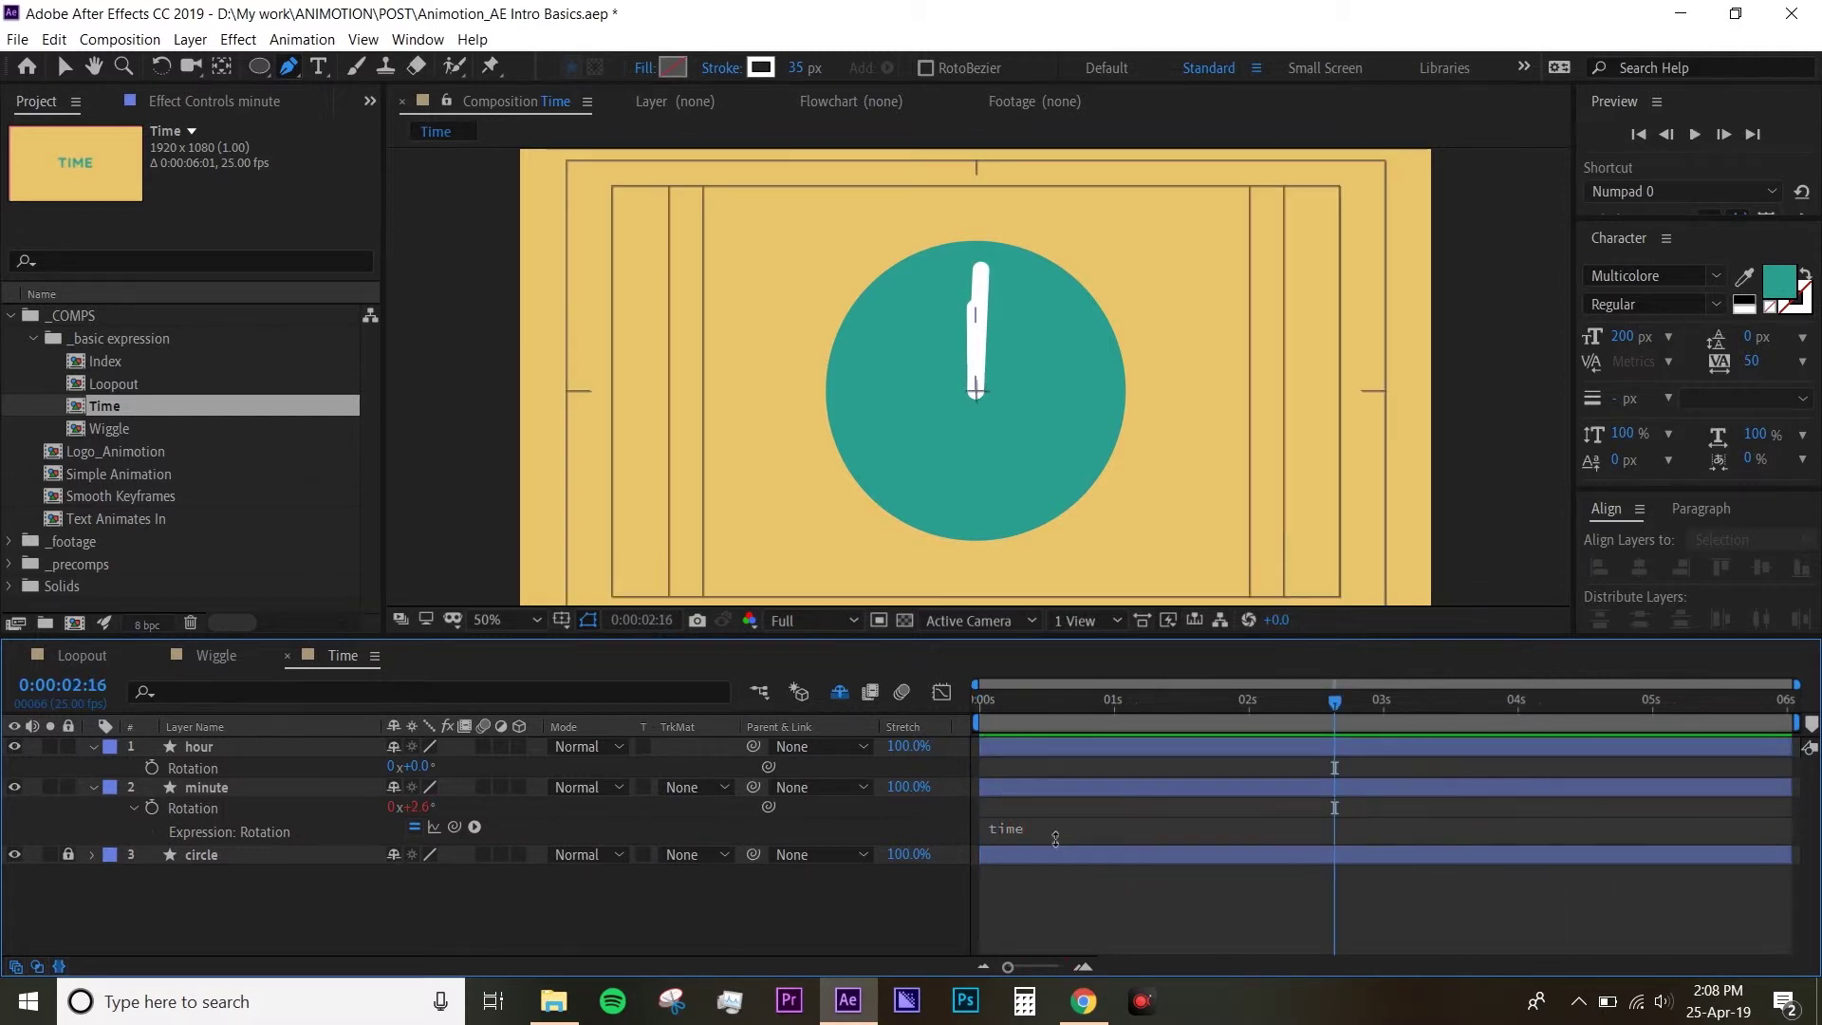
pyautogui.click(1056, 834)
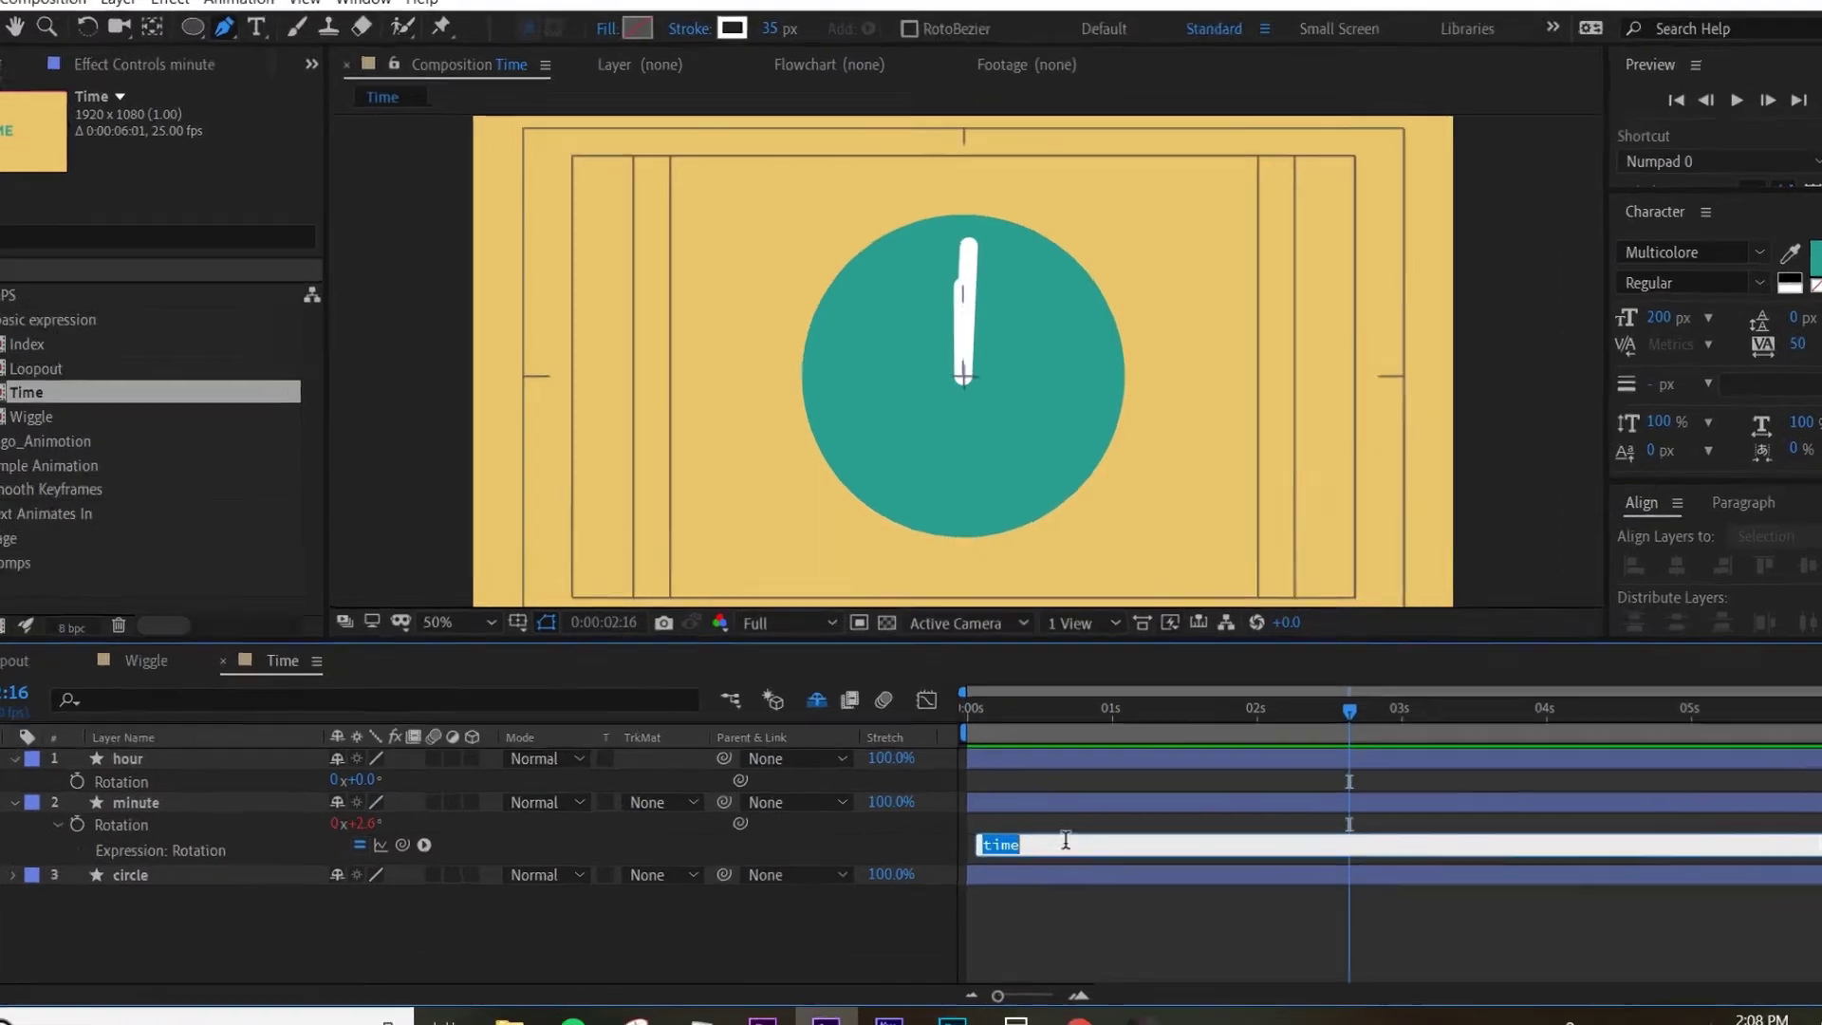
pyautogui.click(1066, 840)
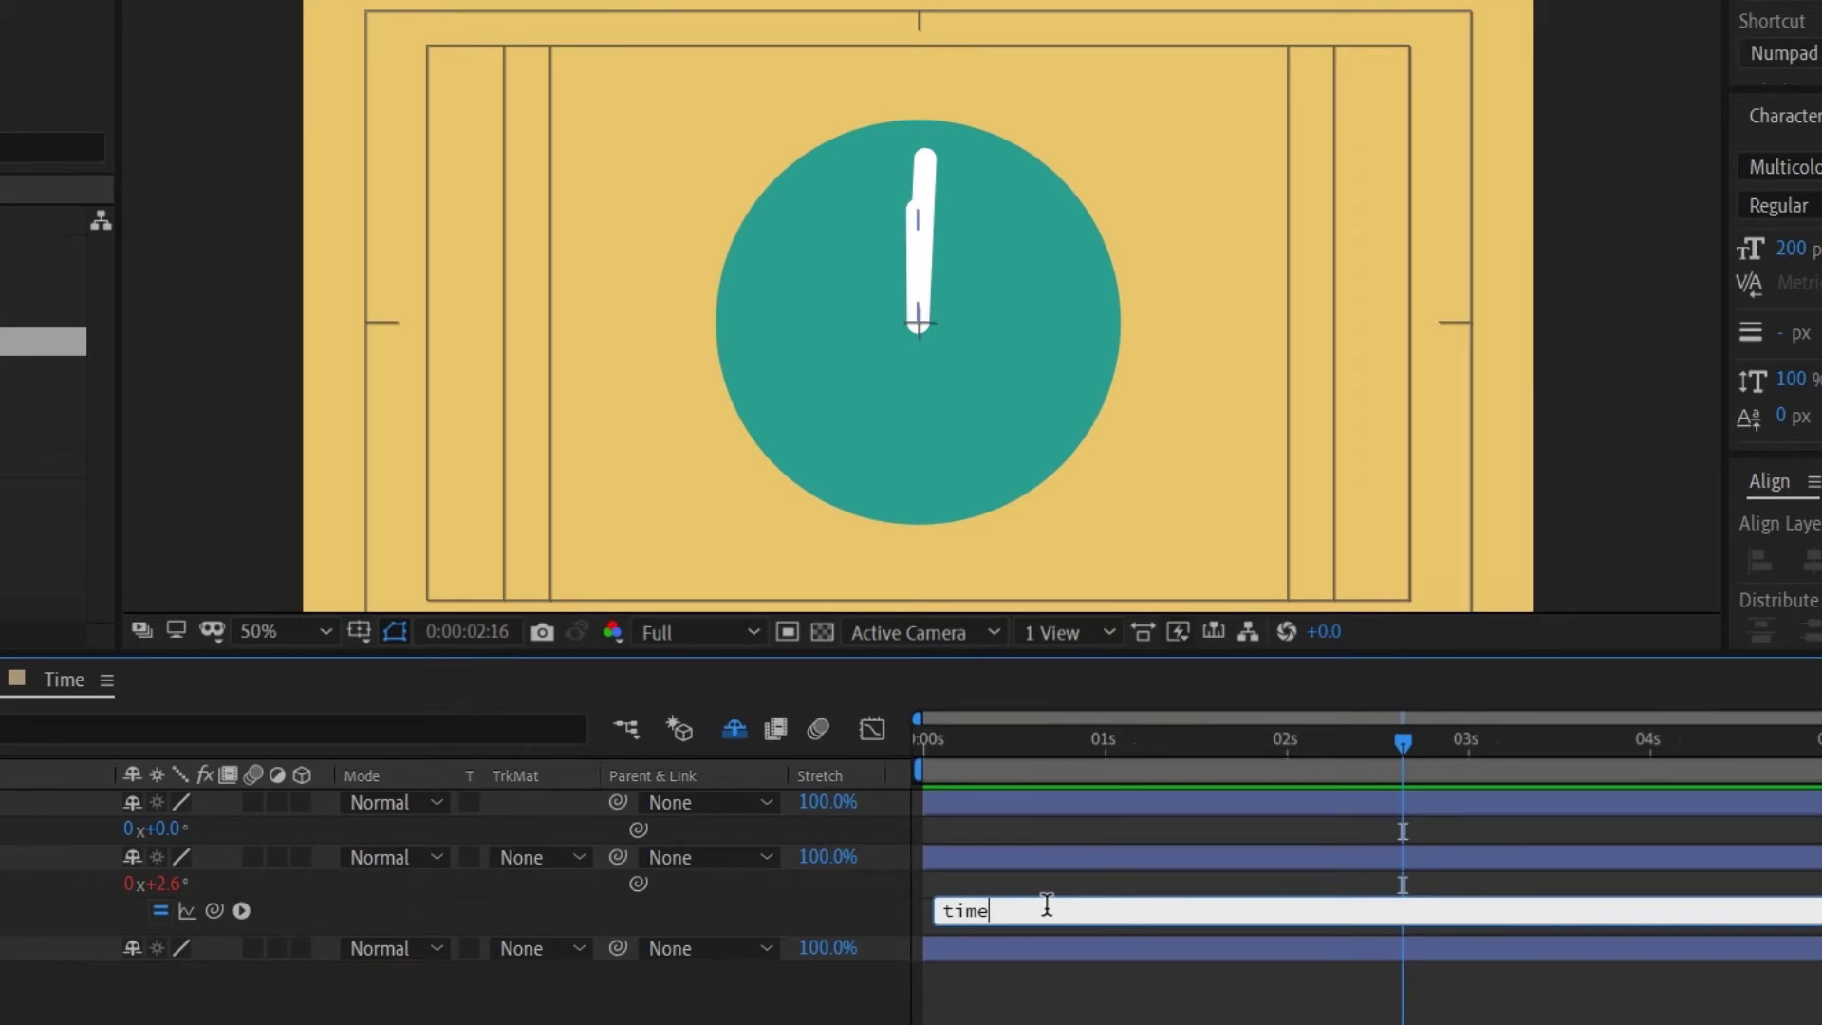
pyautogui.write('*50')
pyautogui.press('KP_Enter')
pyautogui.press('space')
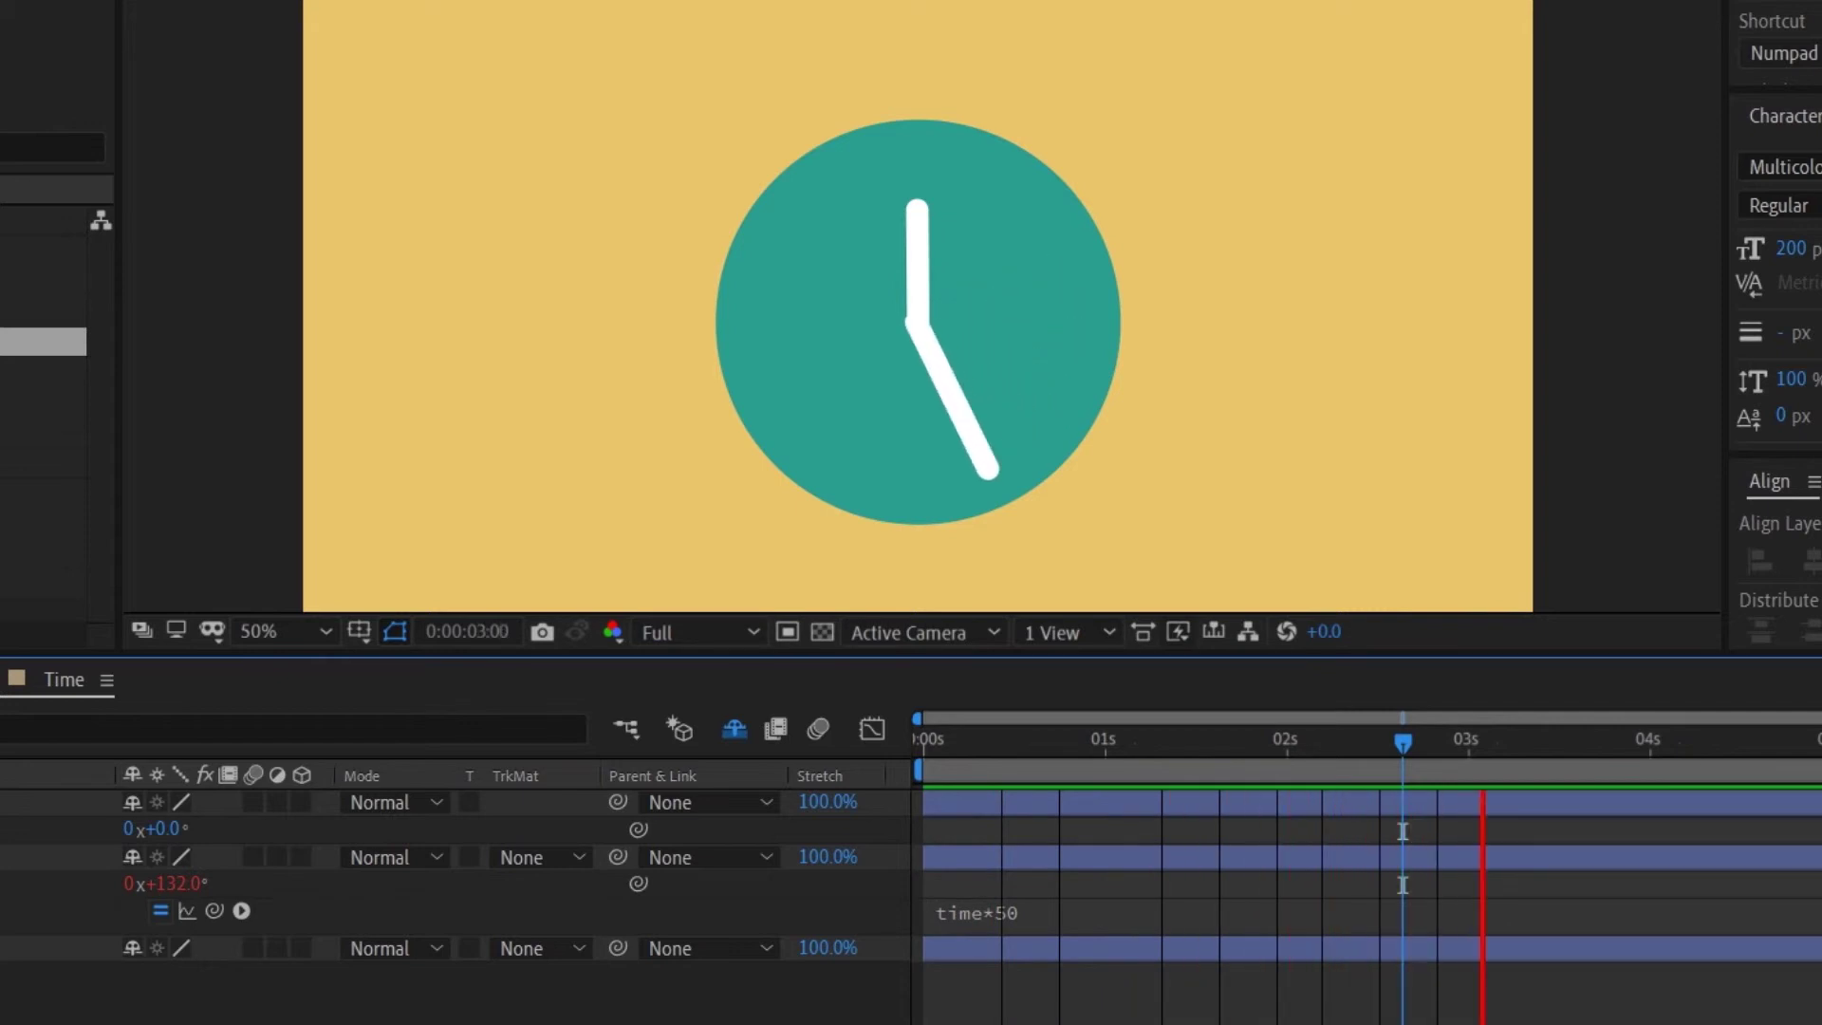
# - Replace the multiplier so the expression reads time*100, then preview the faster spin
pyautogui.click(993, 919)
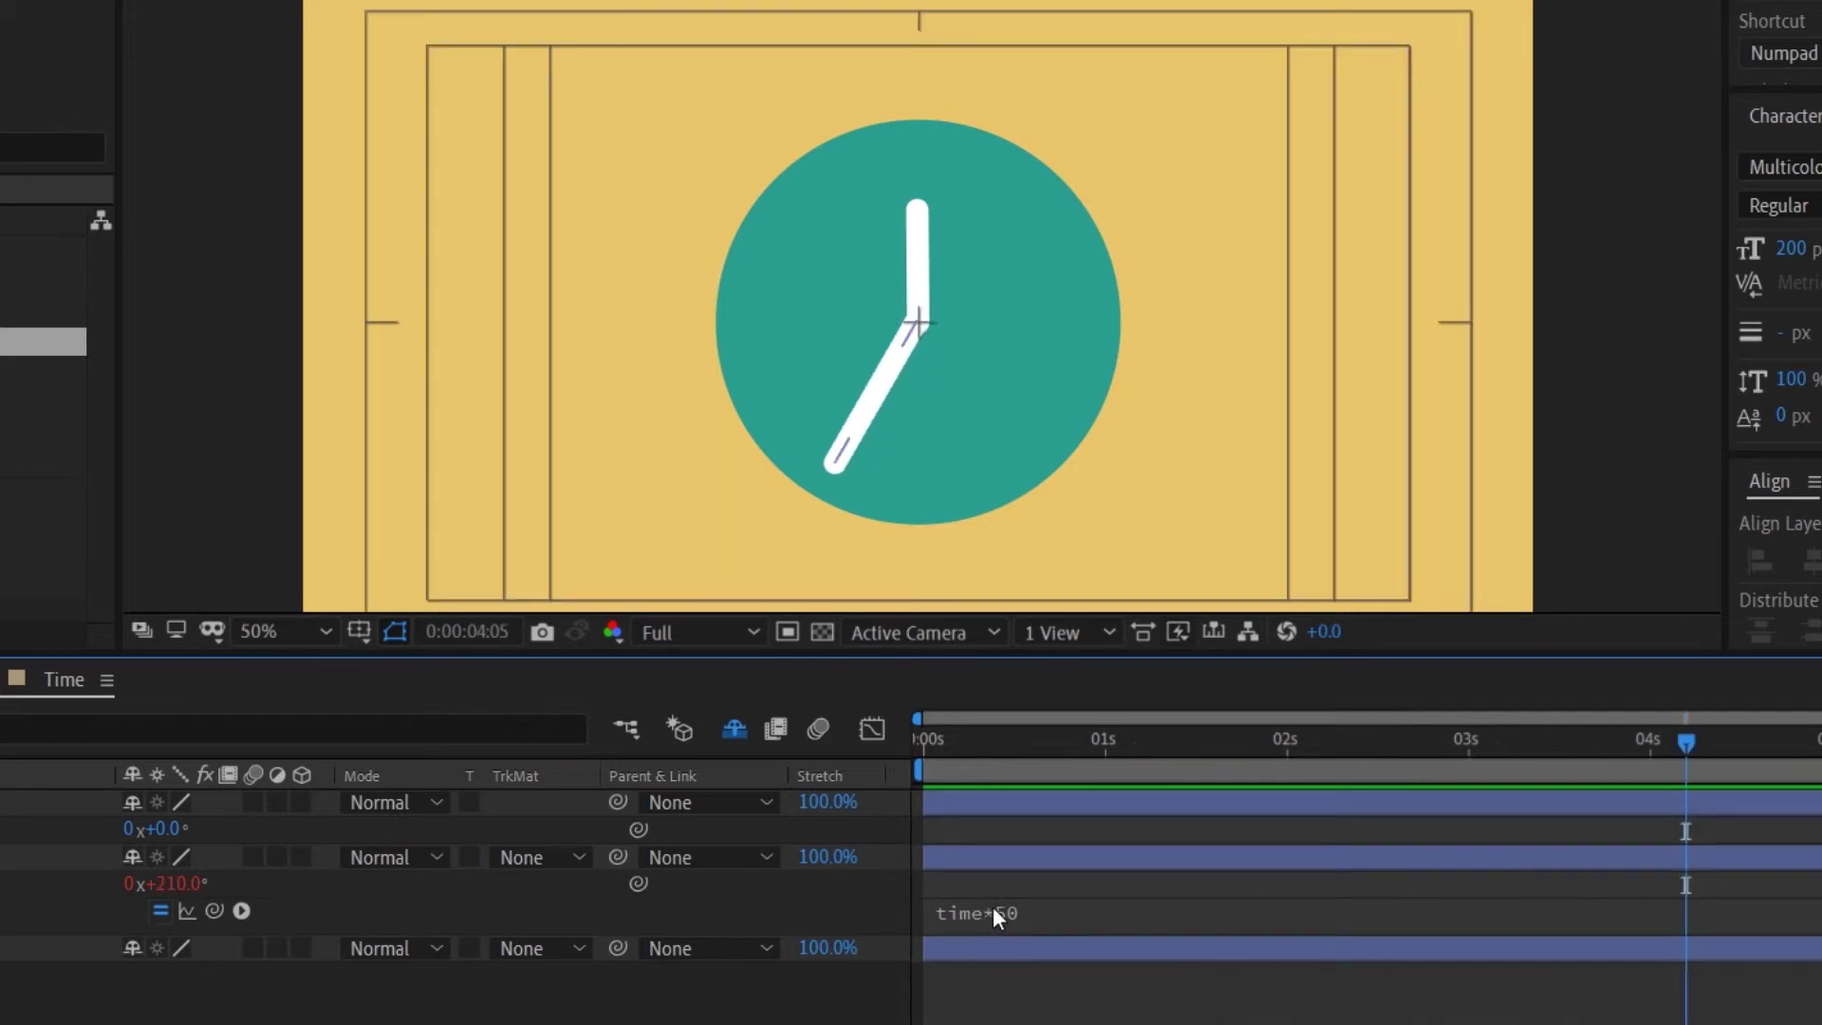
pyautogui.click(995, 909)
pyautogui.click(1002, 909)
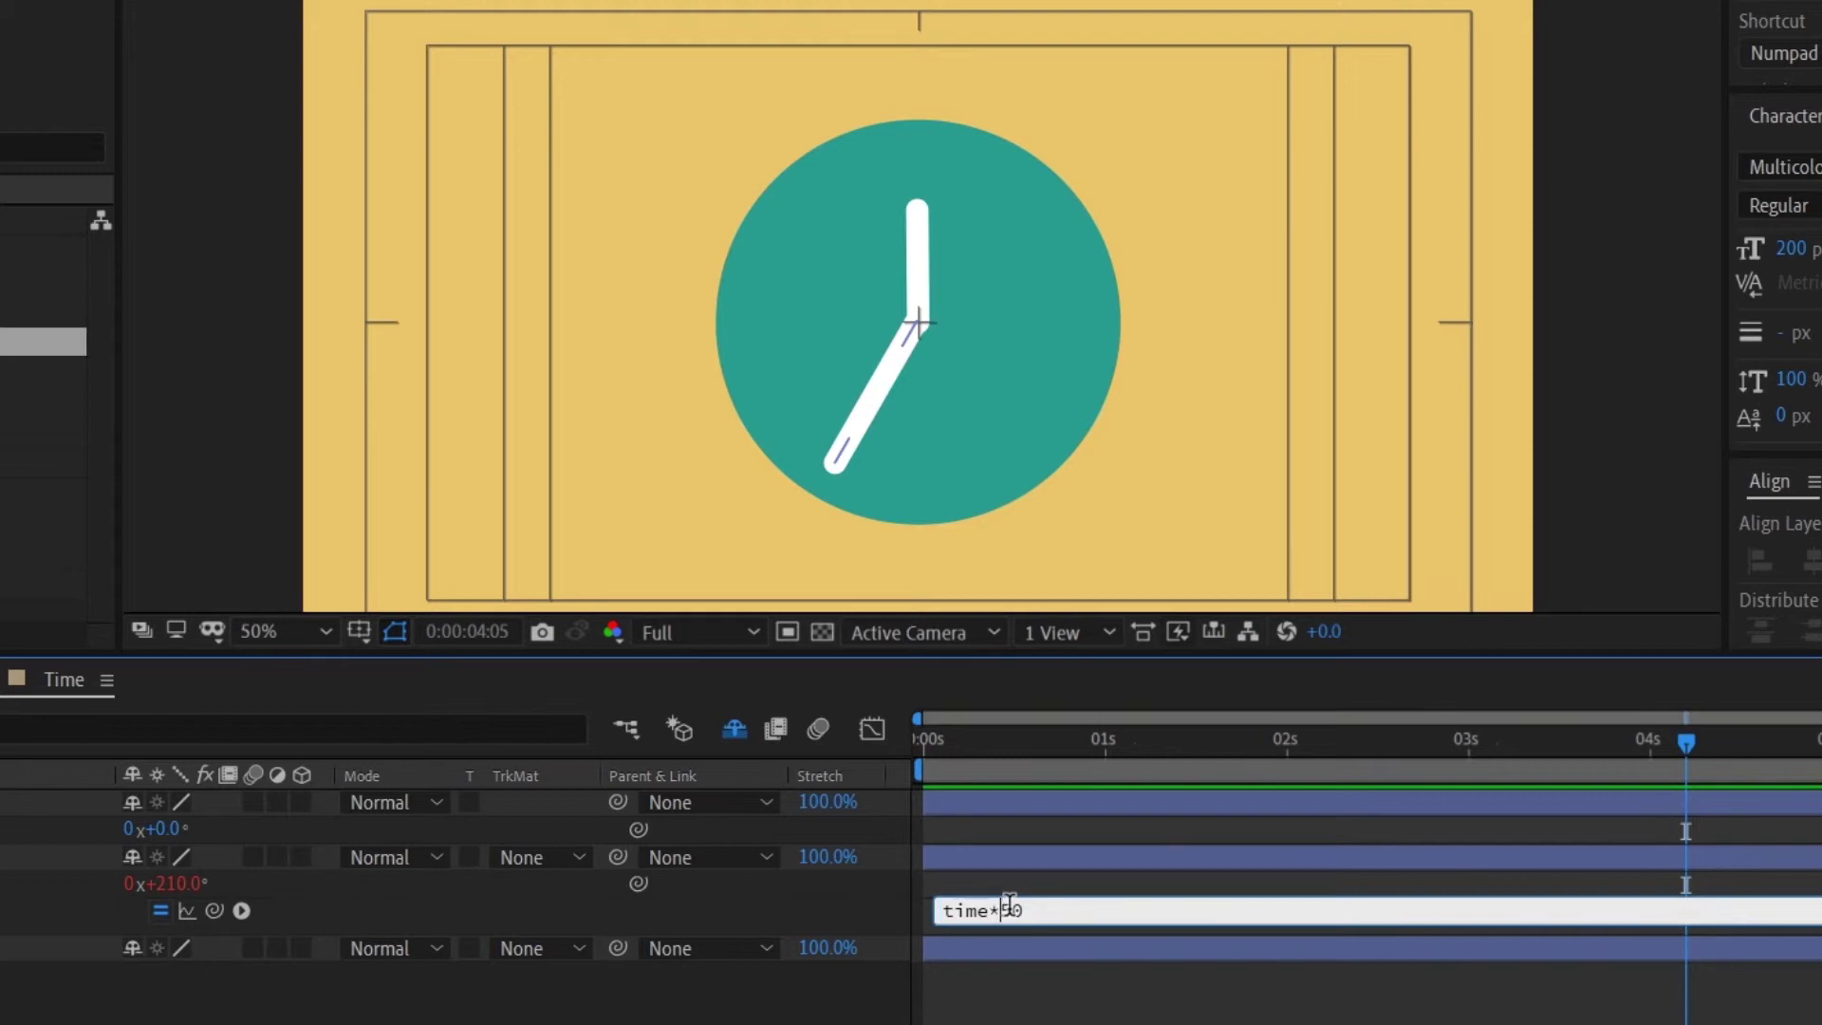
pyautogui.press('Delete')
pyautogui.press('Delete')
pyautogui.write('100')
pyautogui.click(1002, 1008)
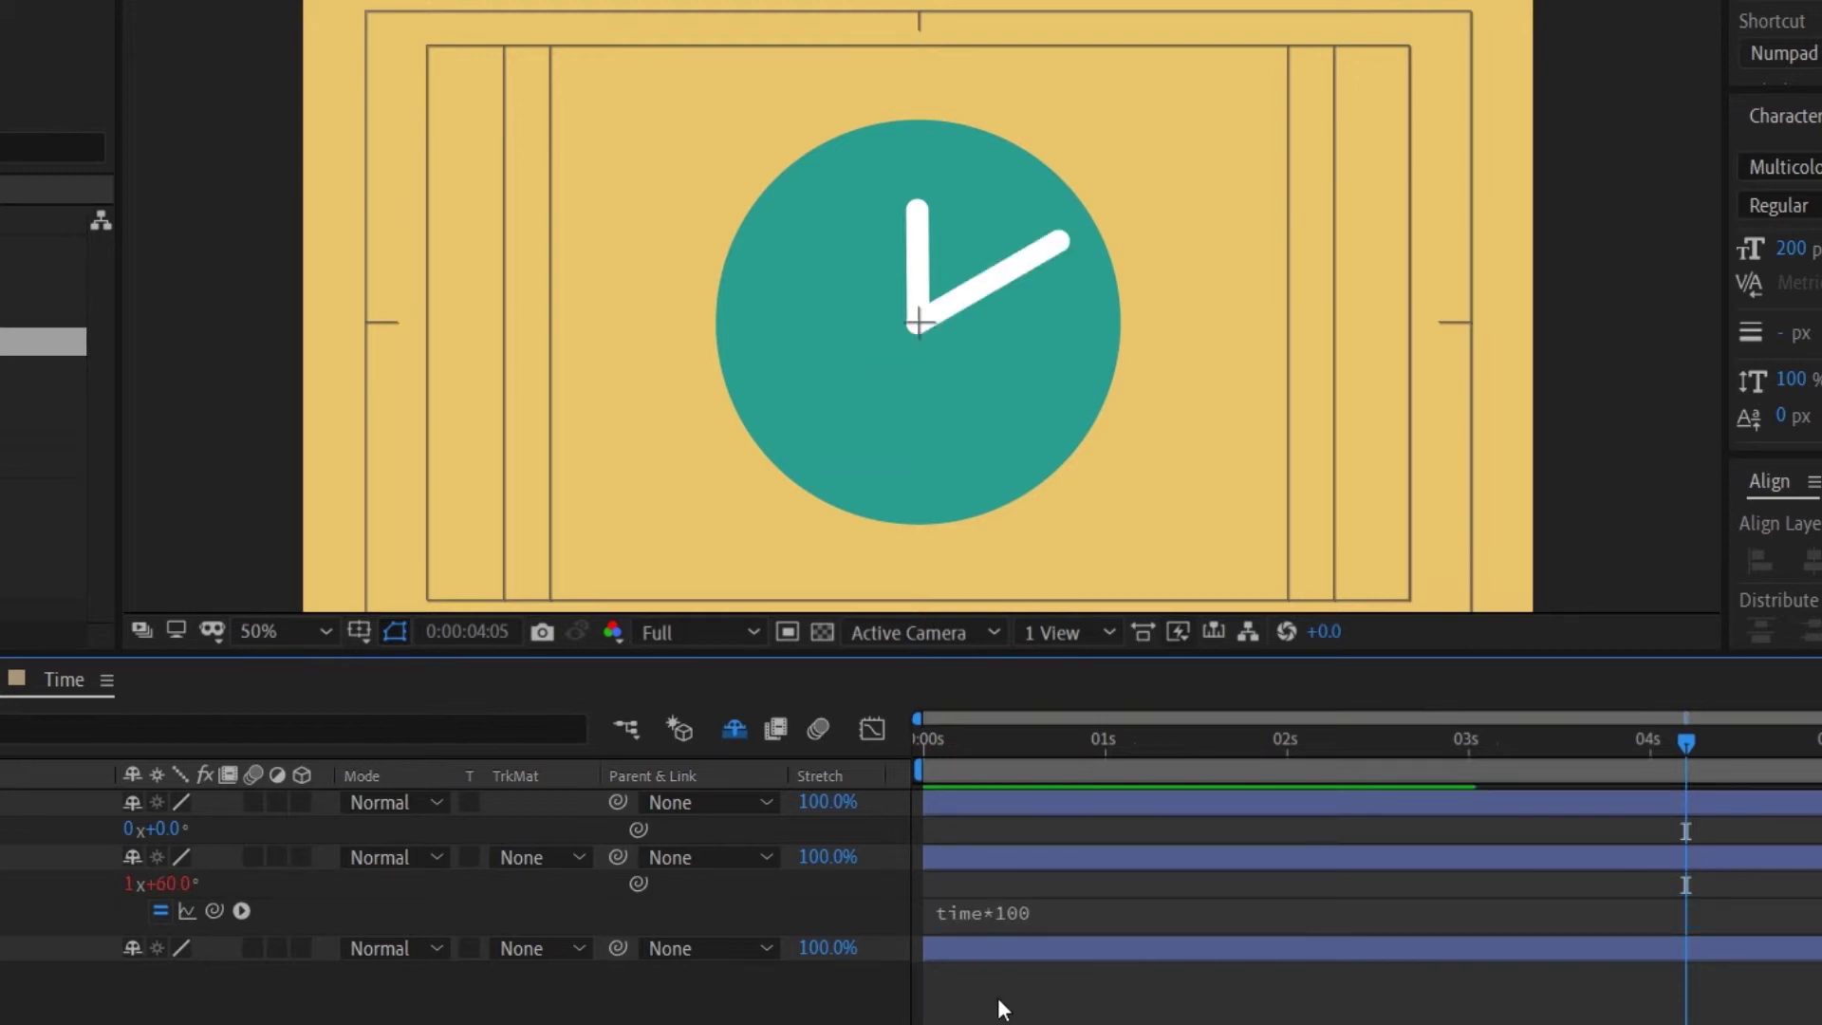
pyautogui.press('space')
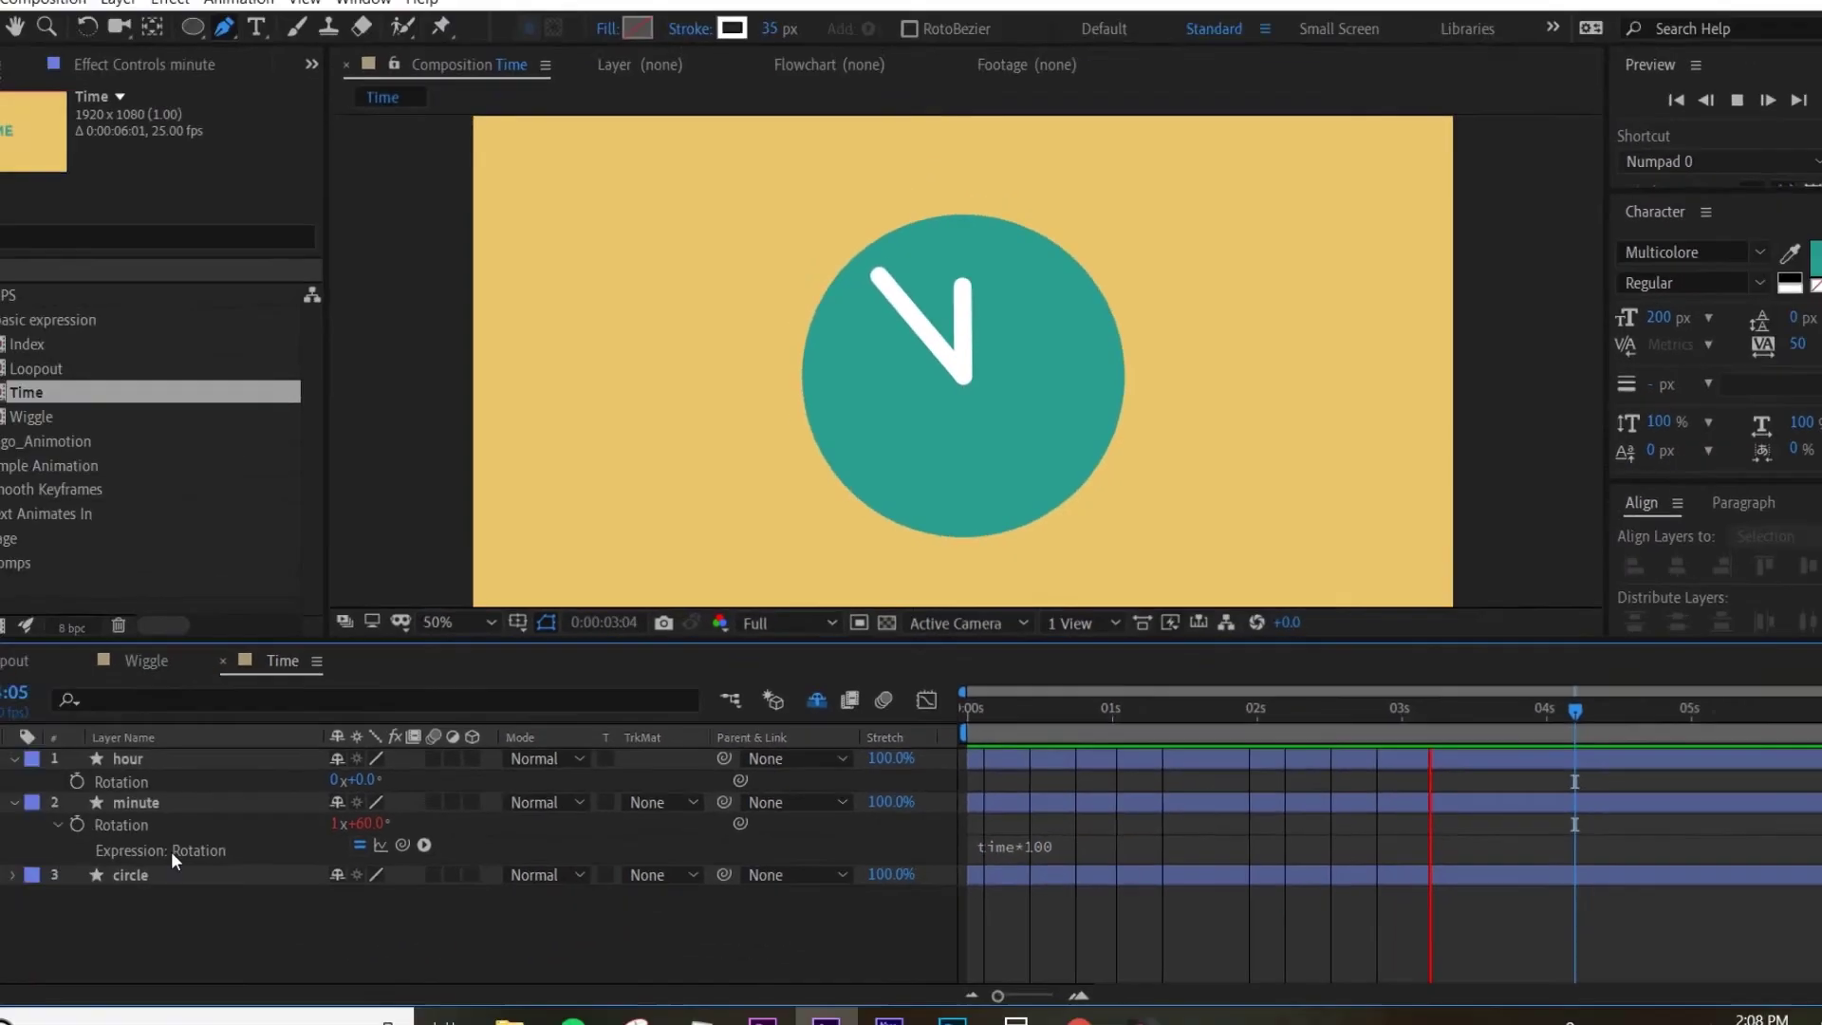
# - Copy the minute hand's Rotation expression onto the hour hand and preview both hands
pyautogui.press('space')
pyautogui.click(136, 825)
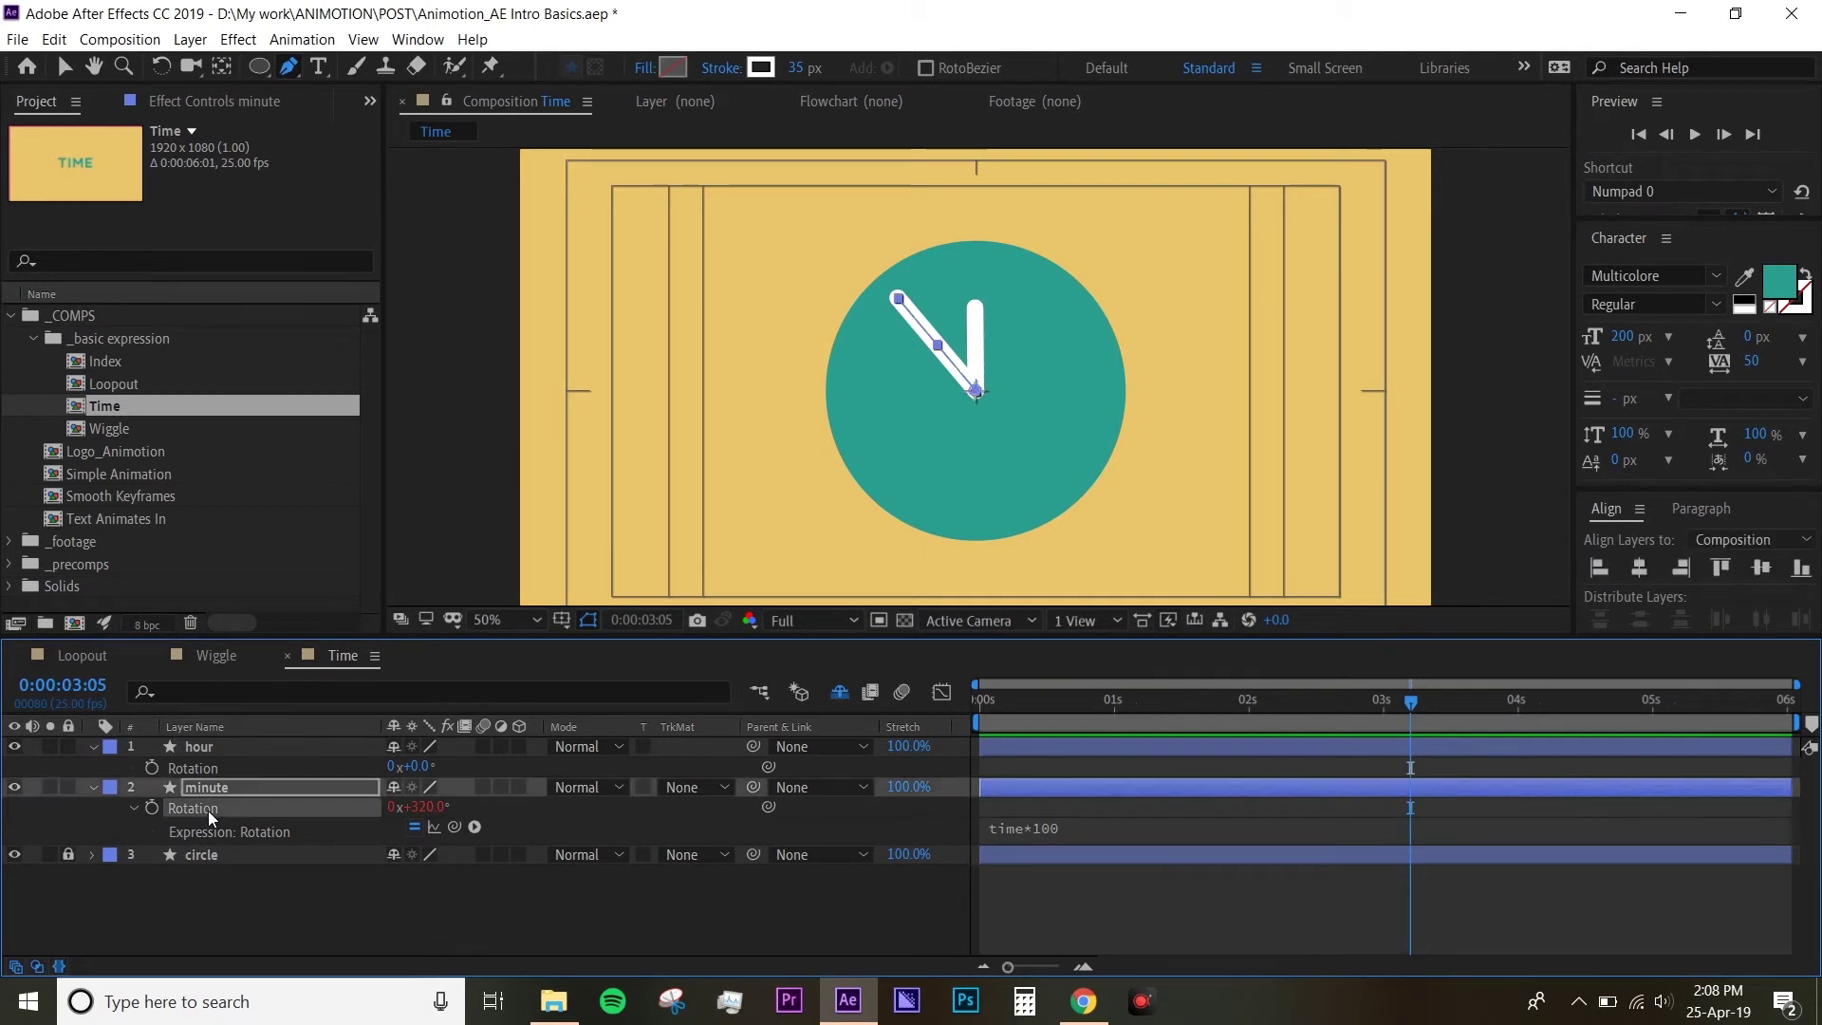
pyautogui.hotkey('ctrl', 'c')
pyautogui.click(213, 765)
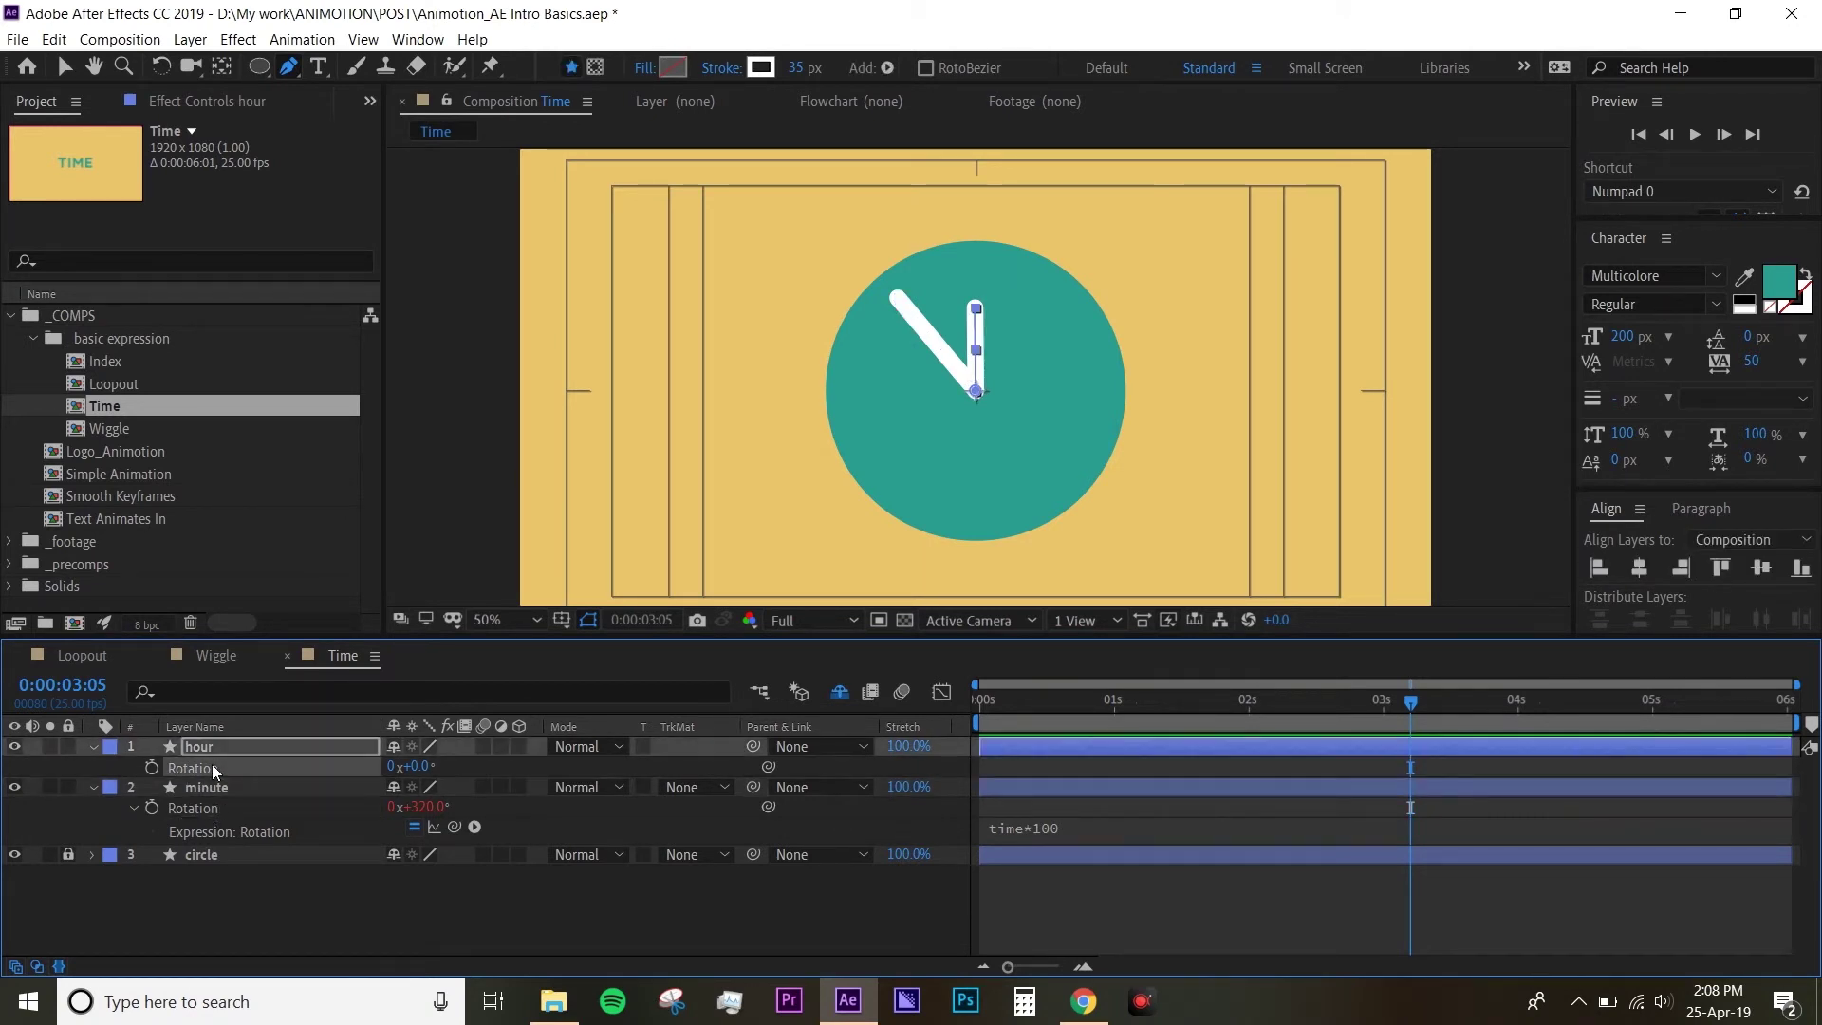
pyautogui.hotkey('ctrl', 'v')
pyautogui.click(1051, 892)
pyautogui.press('space')
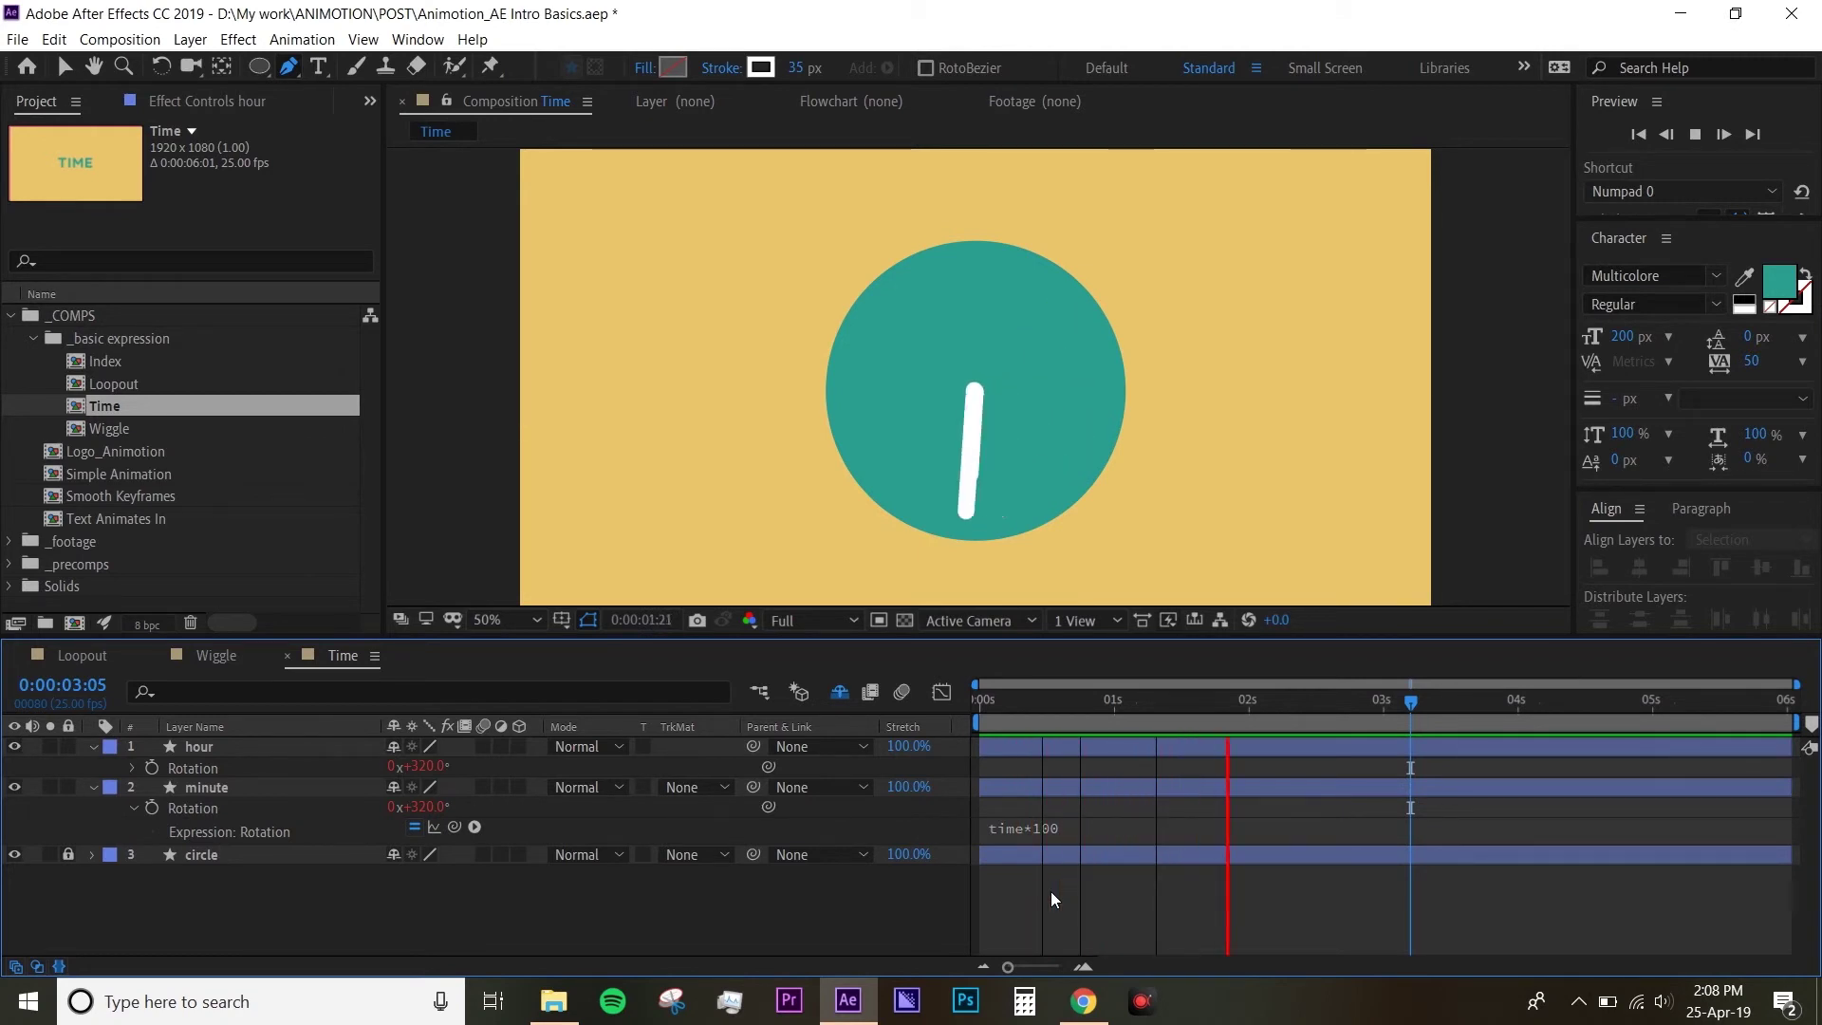
pyautogui.press('space')
pyautogui.press("'")
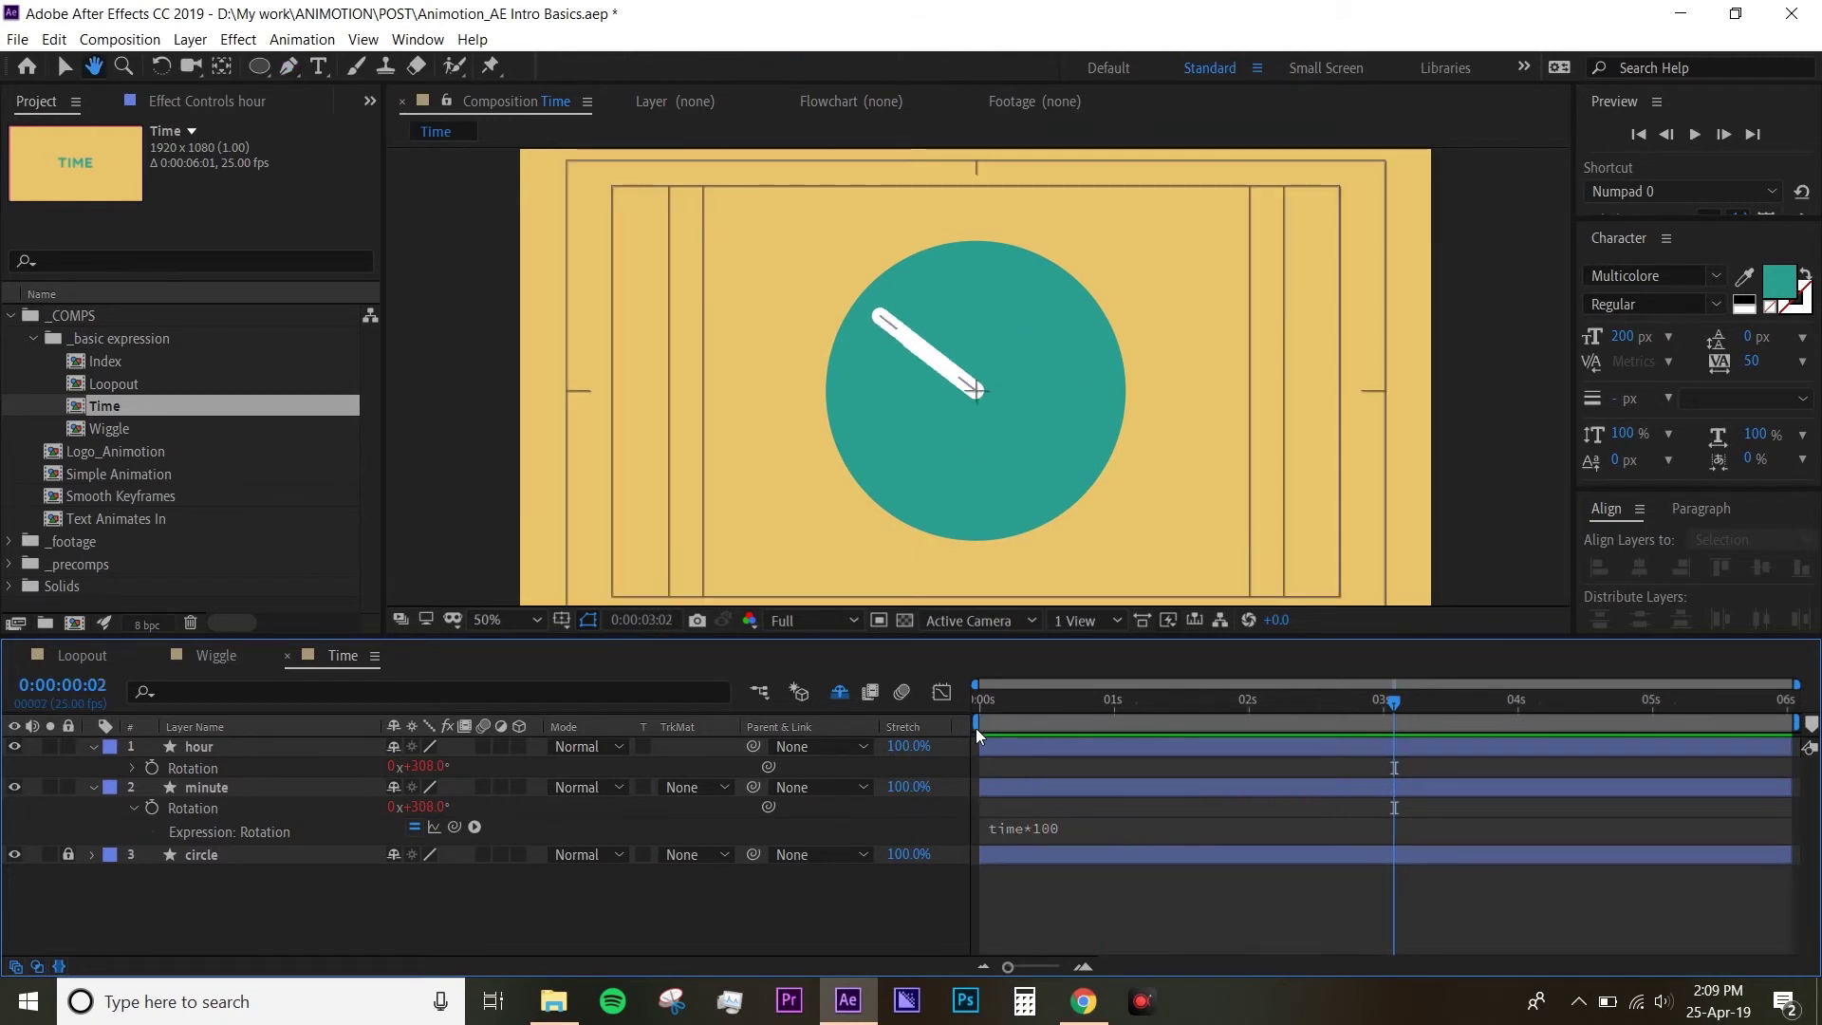
# - Append /12 to the hour hand's expression, making it time*100/12
pyautogui.click(1008, 744)
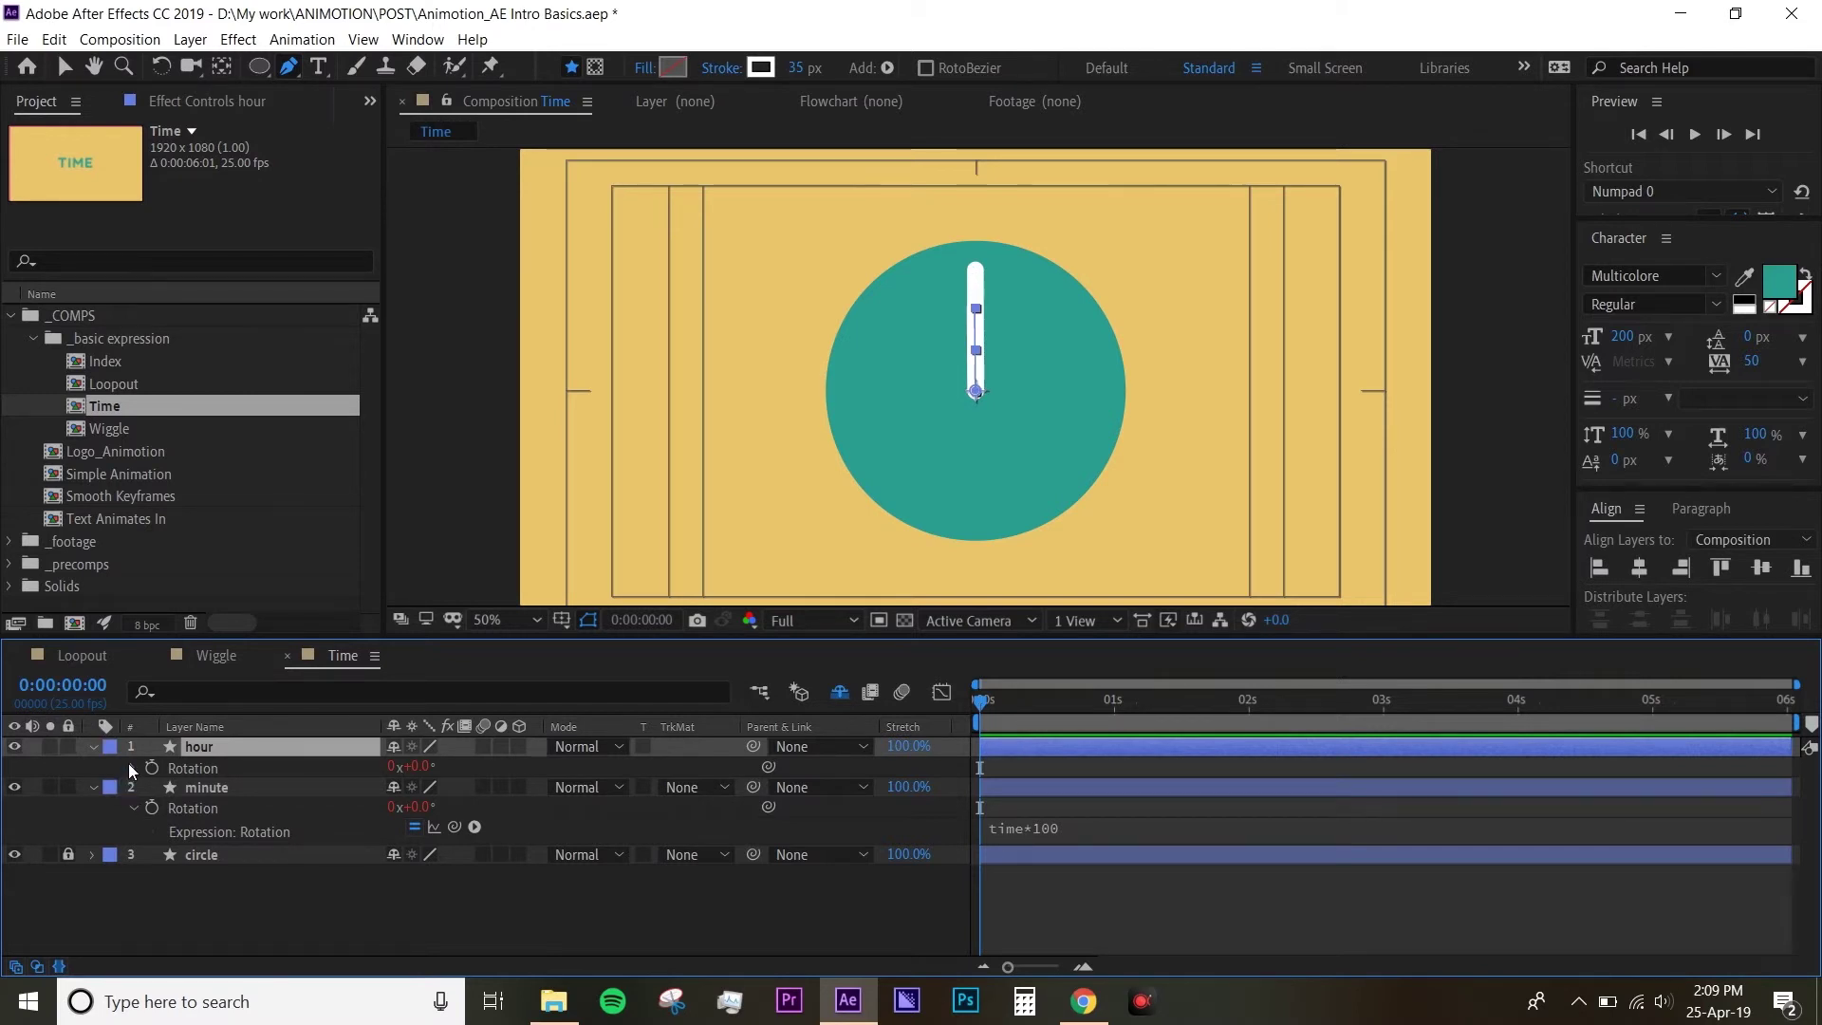
pyautogui.hotkey('ctrl', 'v')
pyautogui.click(1095, 793)
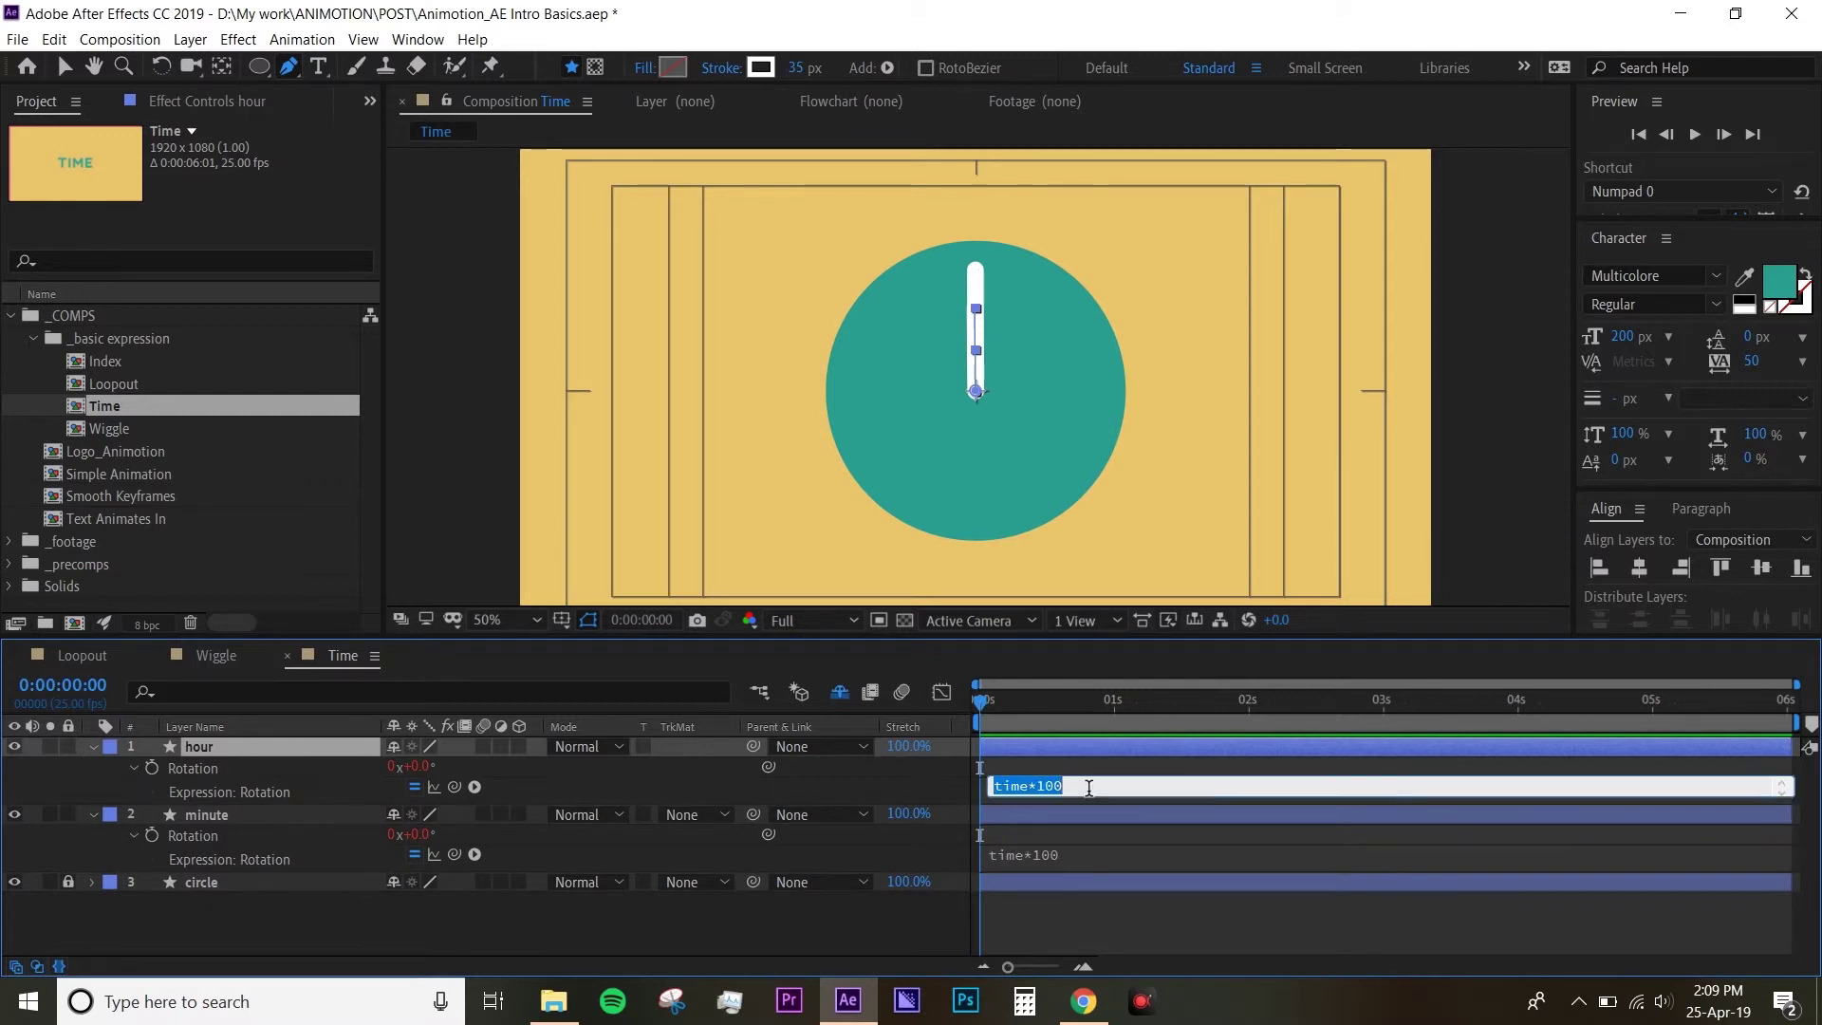
pyautogui.click(1098, 783)
pyautogui.write('/12')
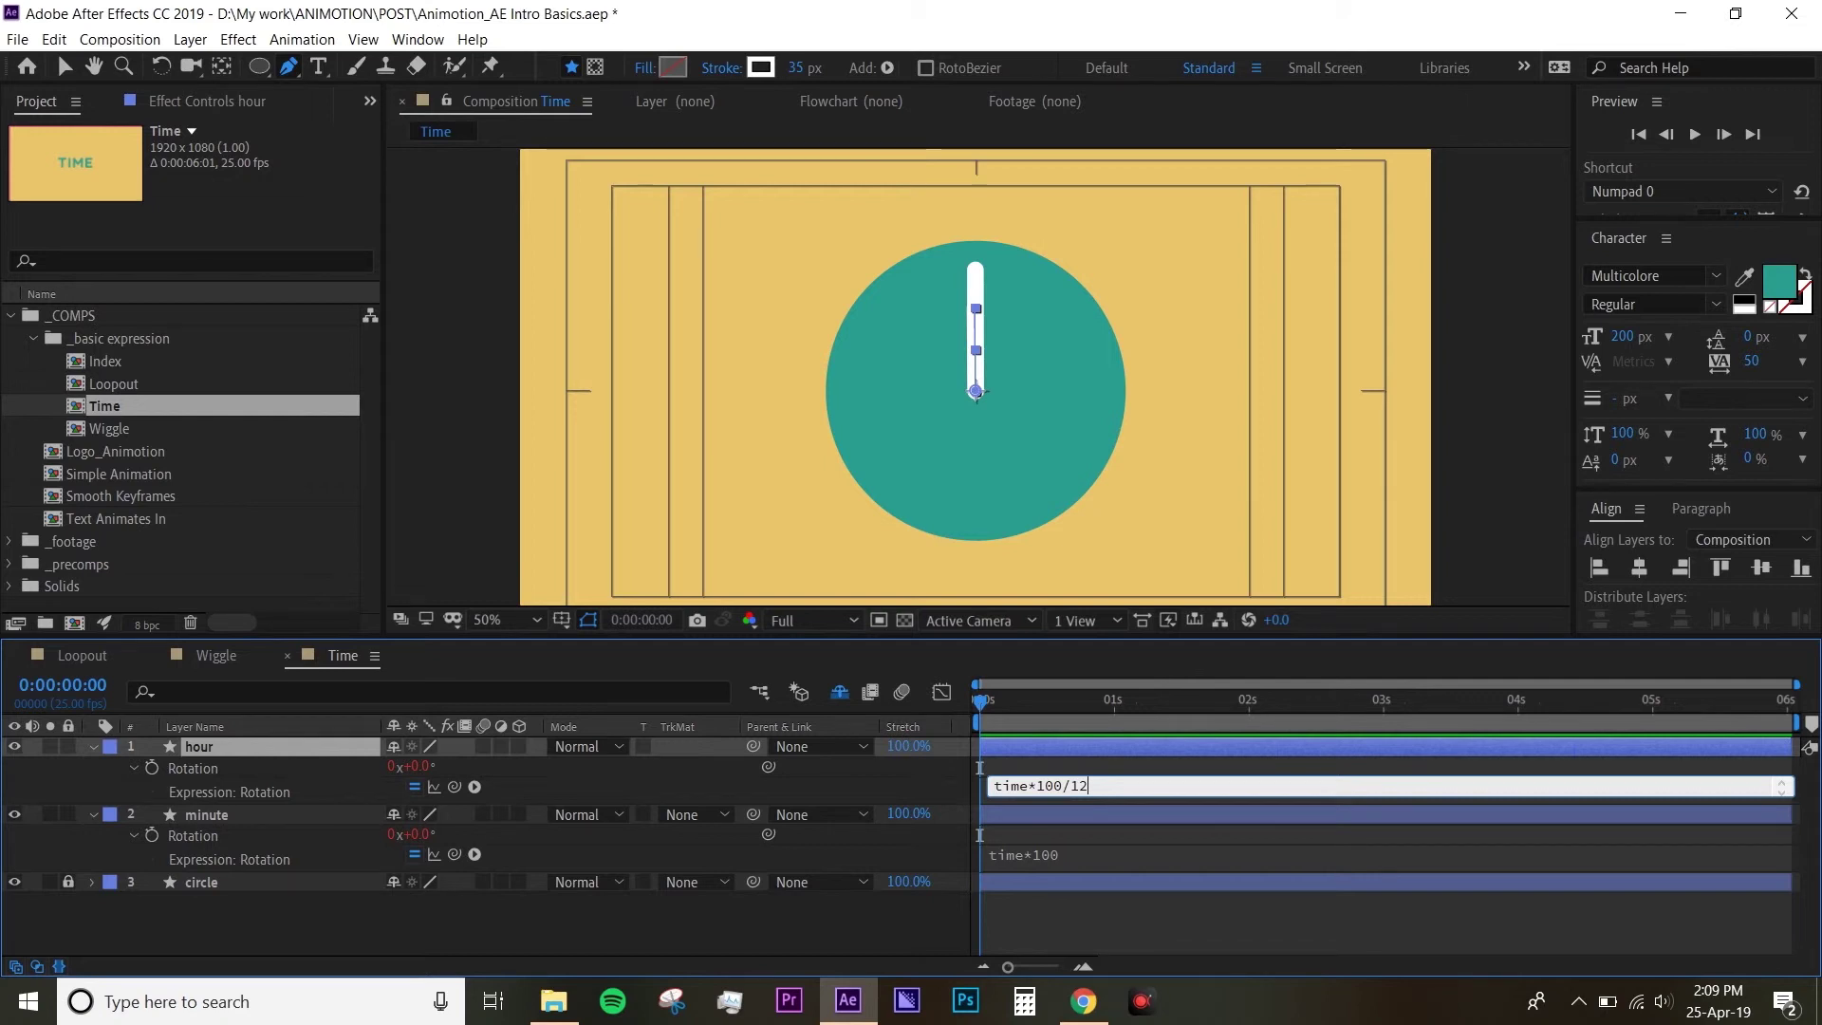
# - Commit the hour hand's time*100/12 expression and preview both clock hands
pyautogui.click(1090, 913)
pyautogui.press('space')
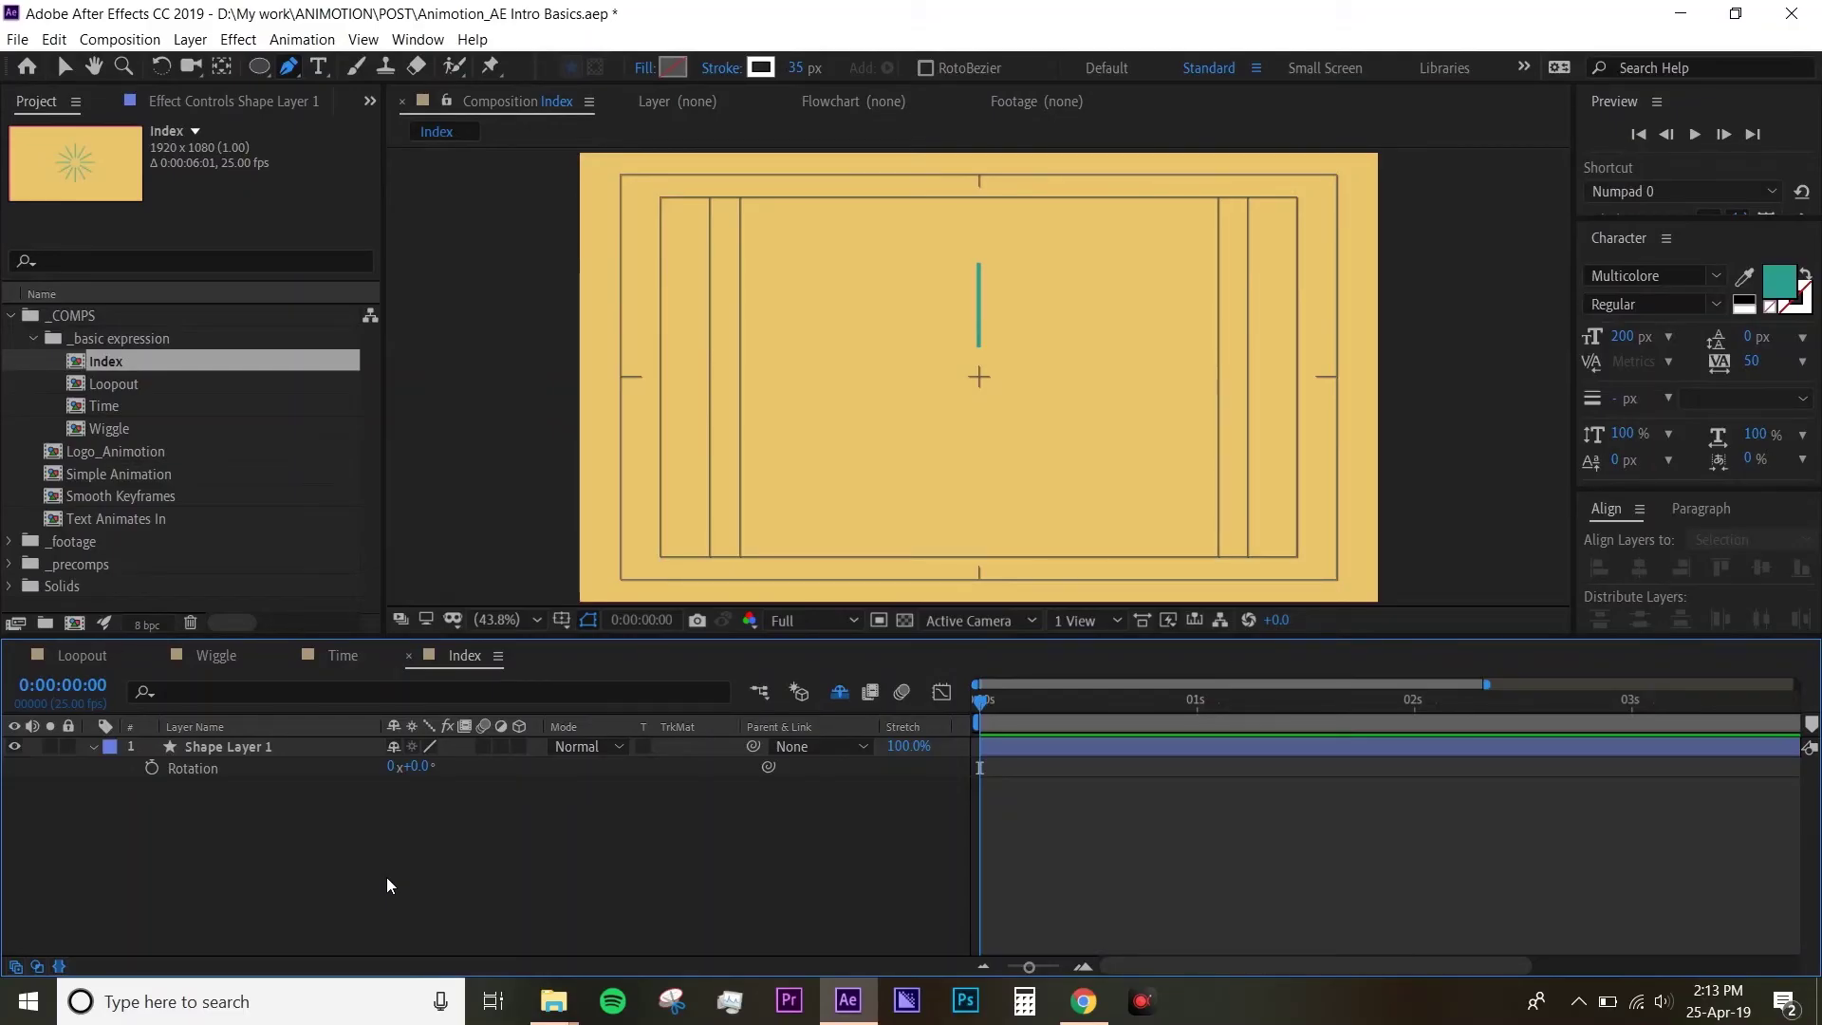
# - Give Shape Layer 1's Rotation the expression index*360/10, tilting the teal line to 36°
pyautogui.click(338, 749)
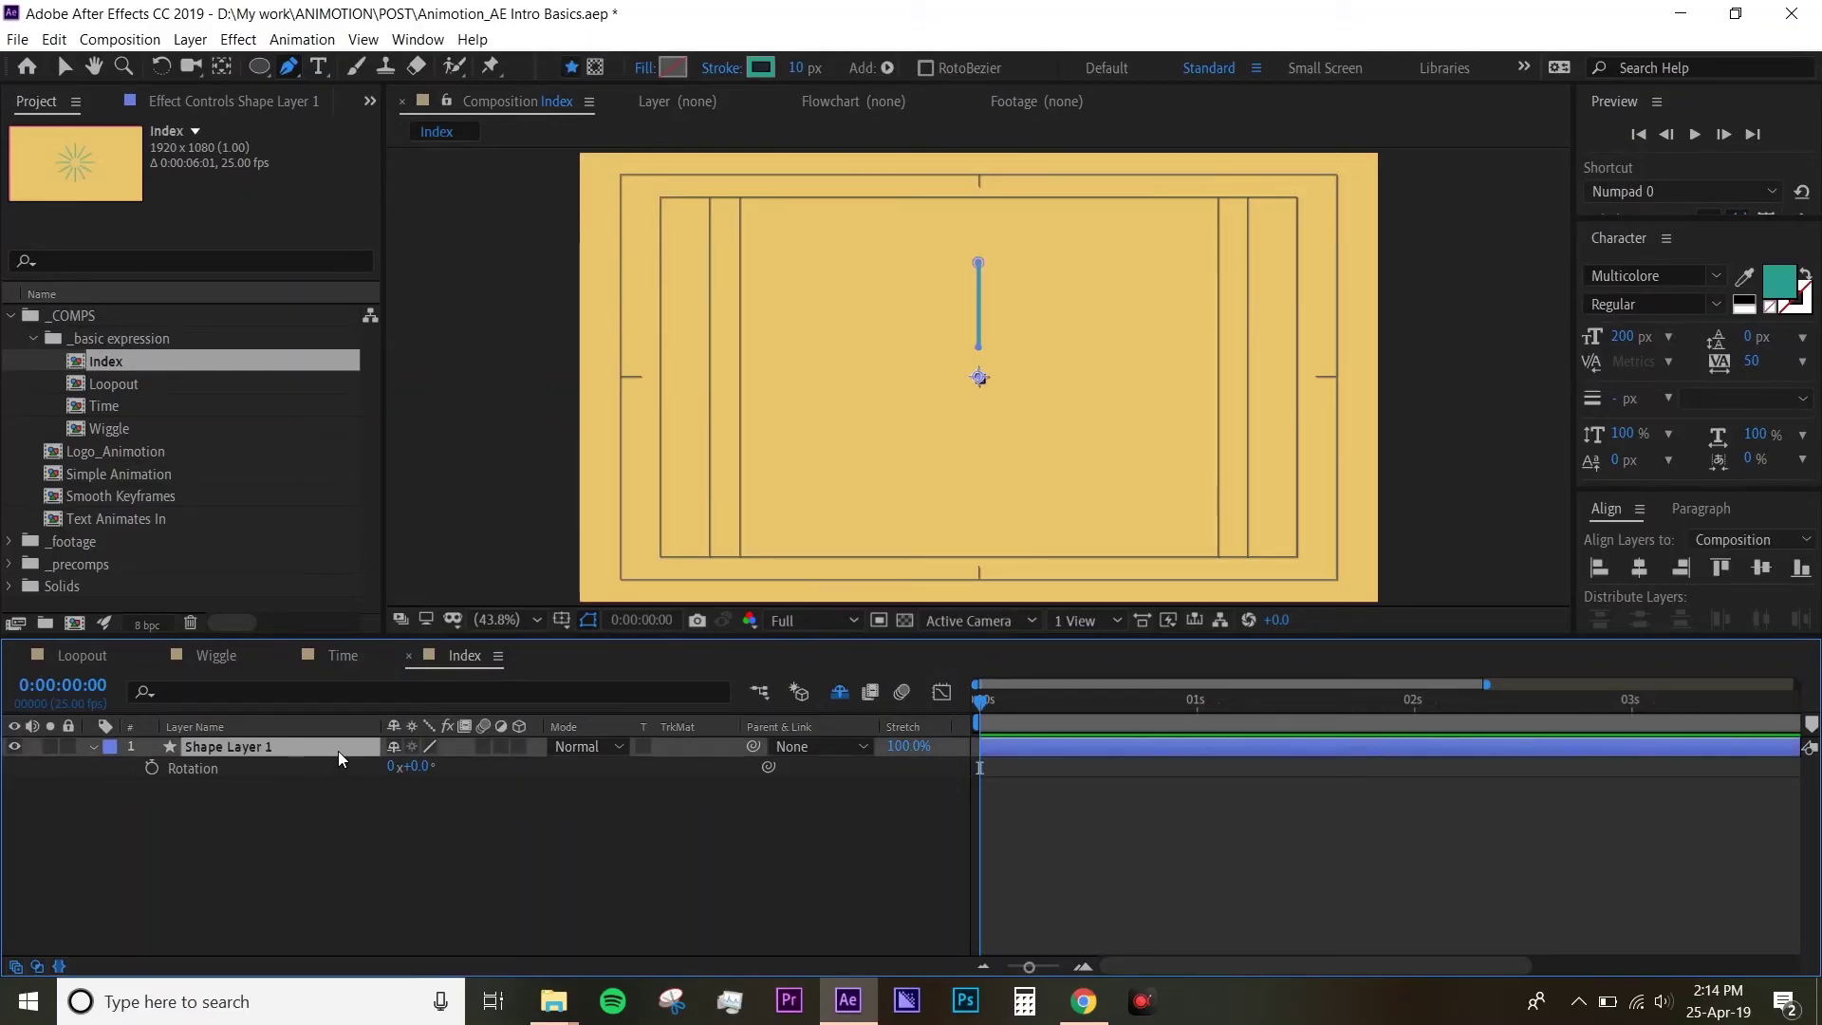
pyautogui.keyDown('alt'); pyautogui.click(152, 767); pyautogui.keyUp('alt')
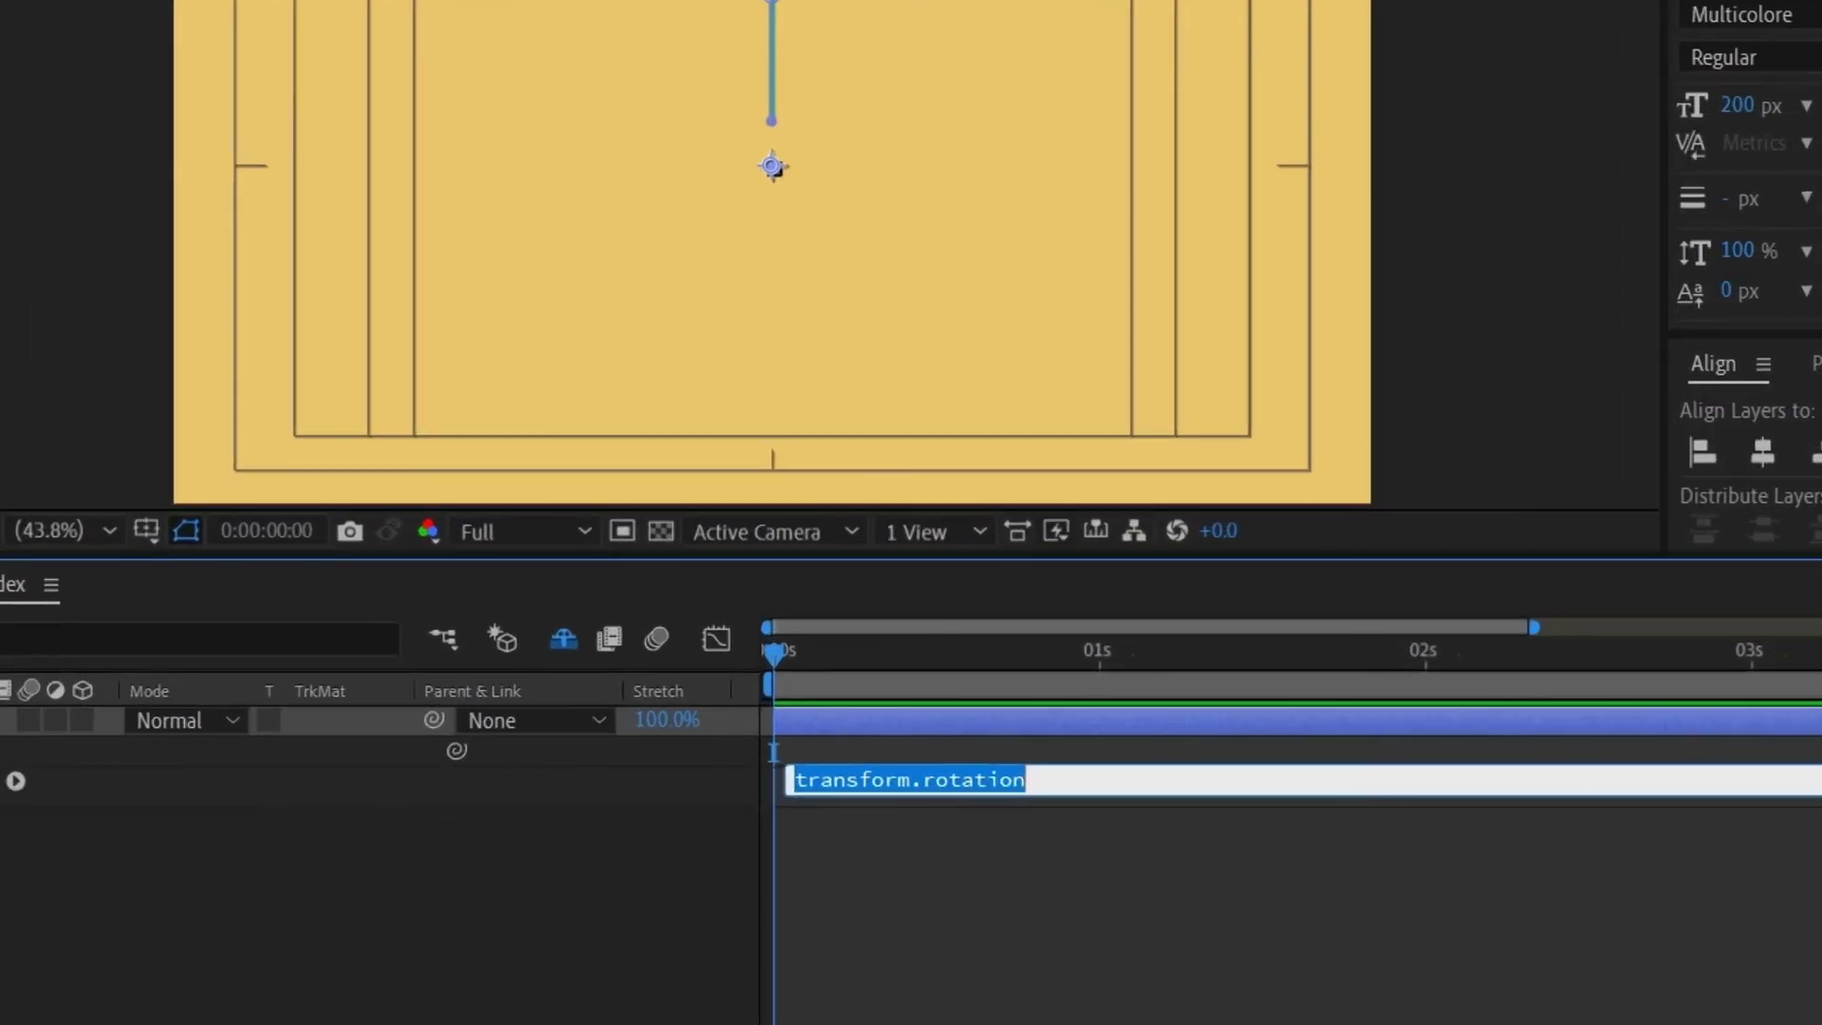
pyautogui.write('index*')
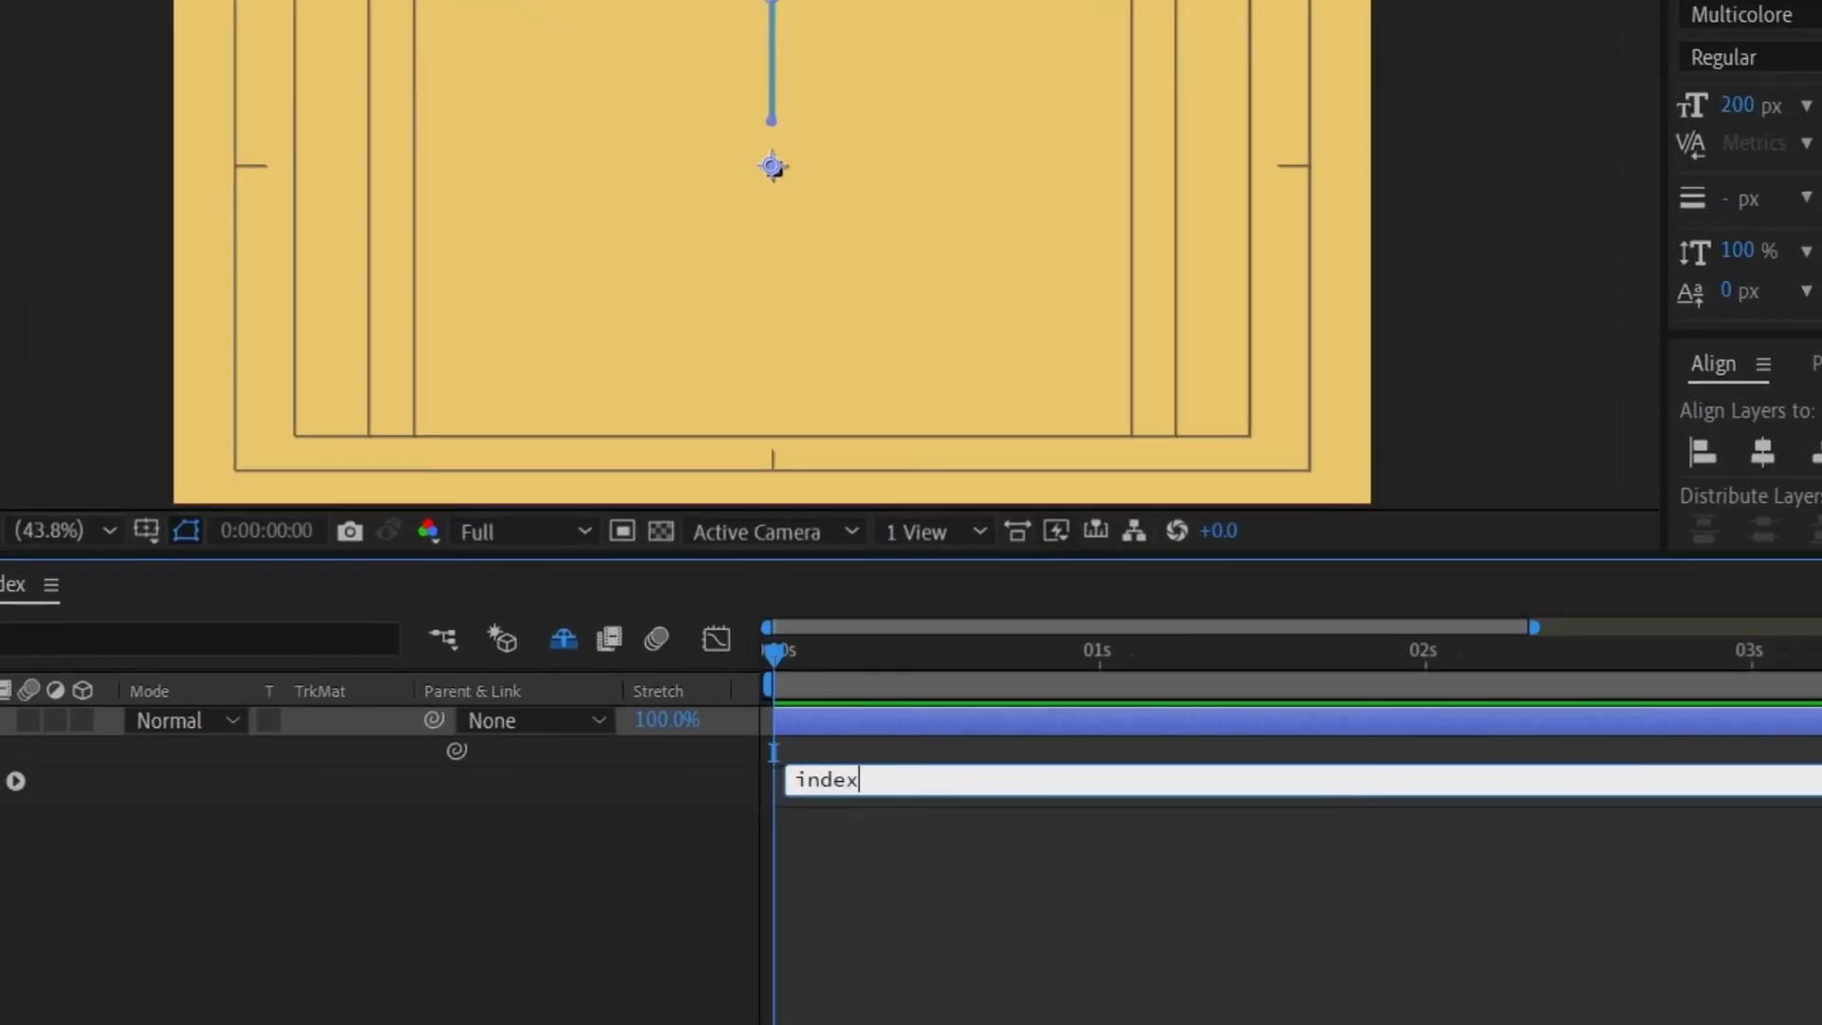
pyautogui.write('360/')
pyautogui.write('10')
pyautogui.press('KP_Enter')
pyautogui.click(233, 943)
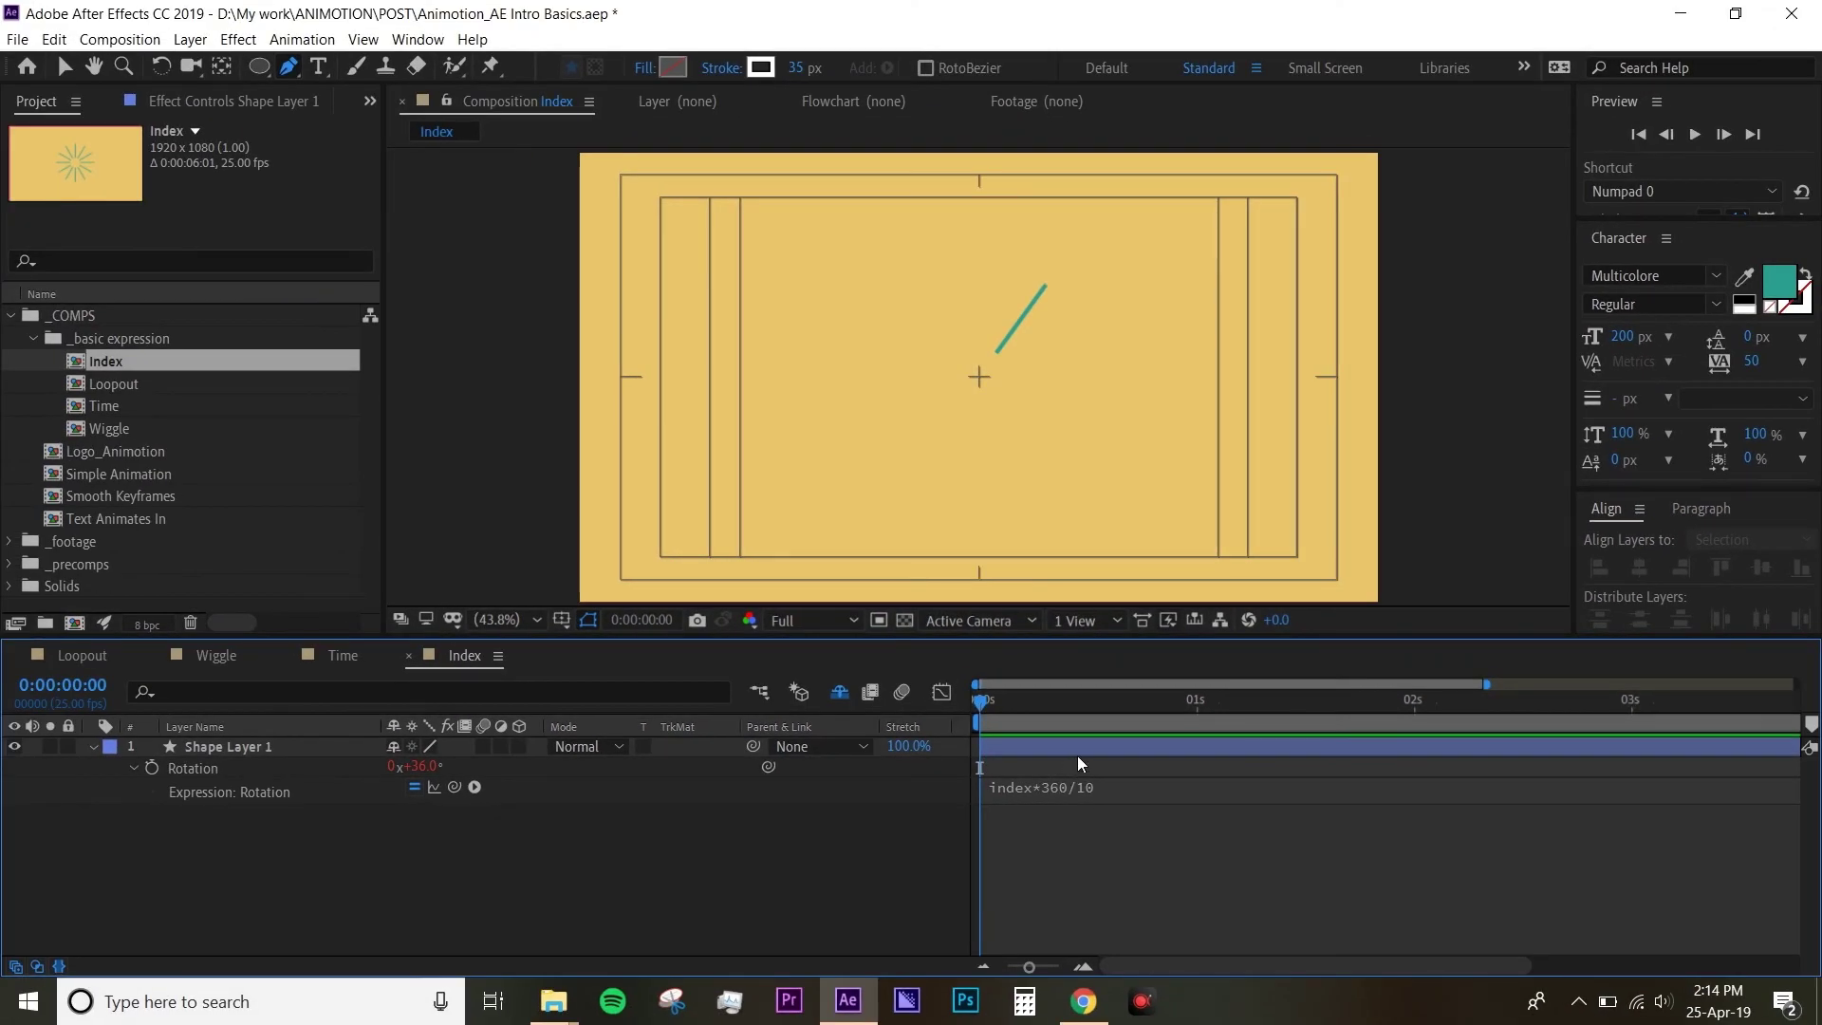
pyautogui.click(1089, 748)
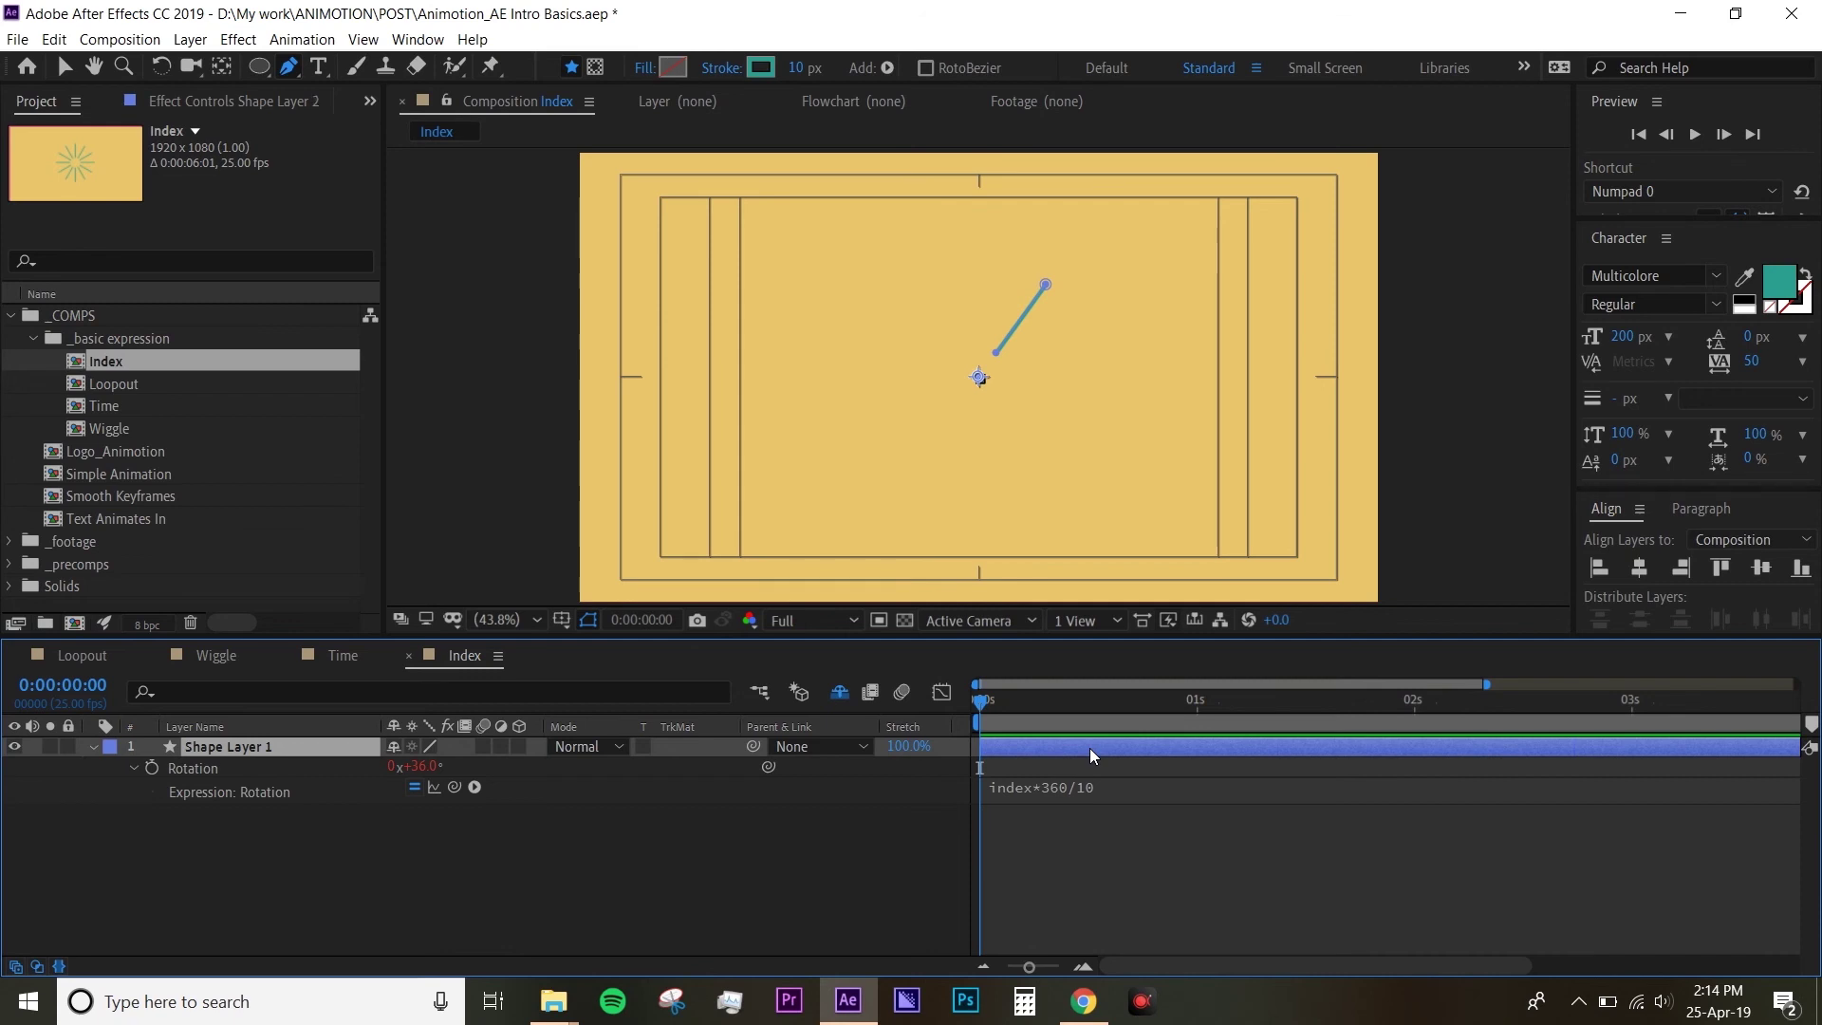
# - Duplicate the teal line layer repeatedly with Ctrl+D so each copy rotates by its index into a starburst
pyautogui.hotkey('ctrl', 'd')
pyautogui.hotkey('ctrl', 'd')
pyautogui.hotkey('ctrl', 'd')
pyautogui.hotkey('ctrl', 'd')
pyautogui.hotkey('ctrl', 'd')
pyautogui.hotkey('ctrl', 'd')
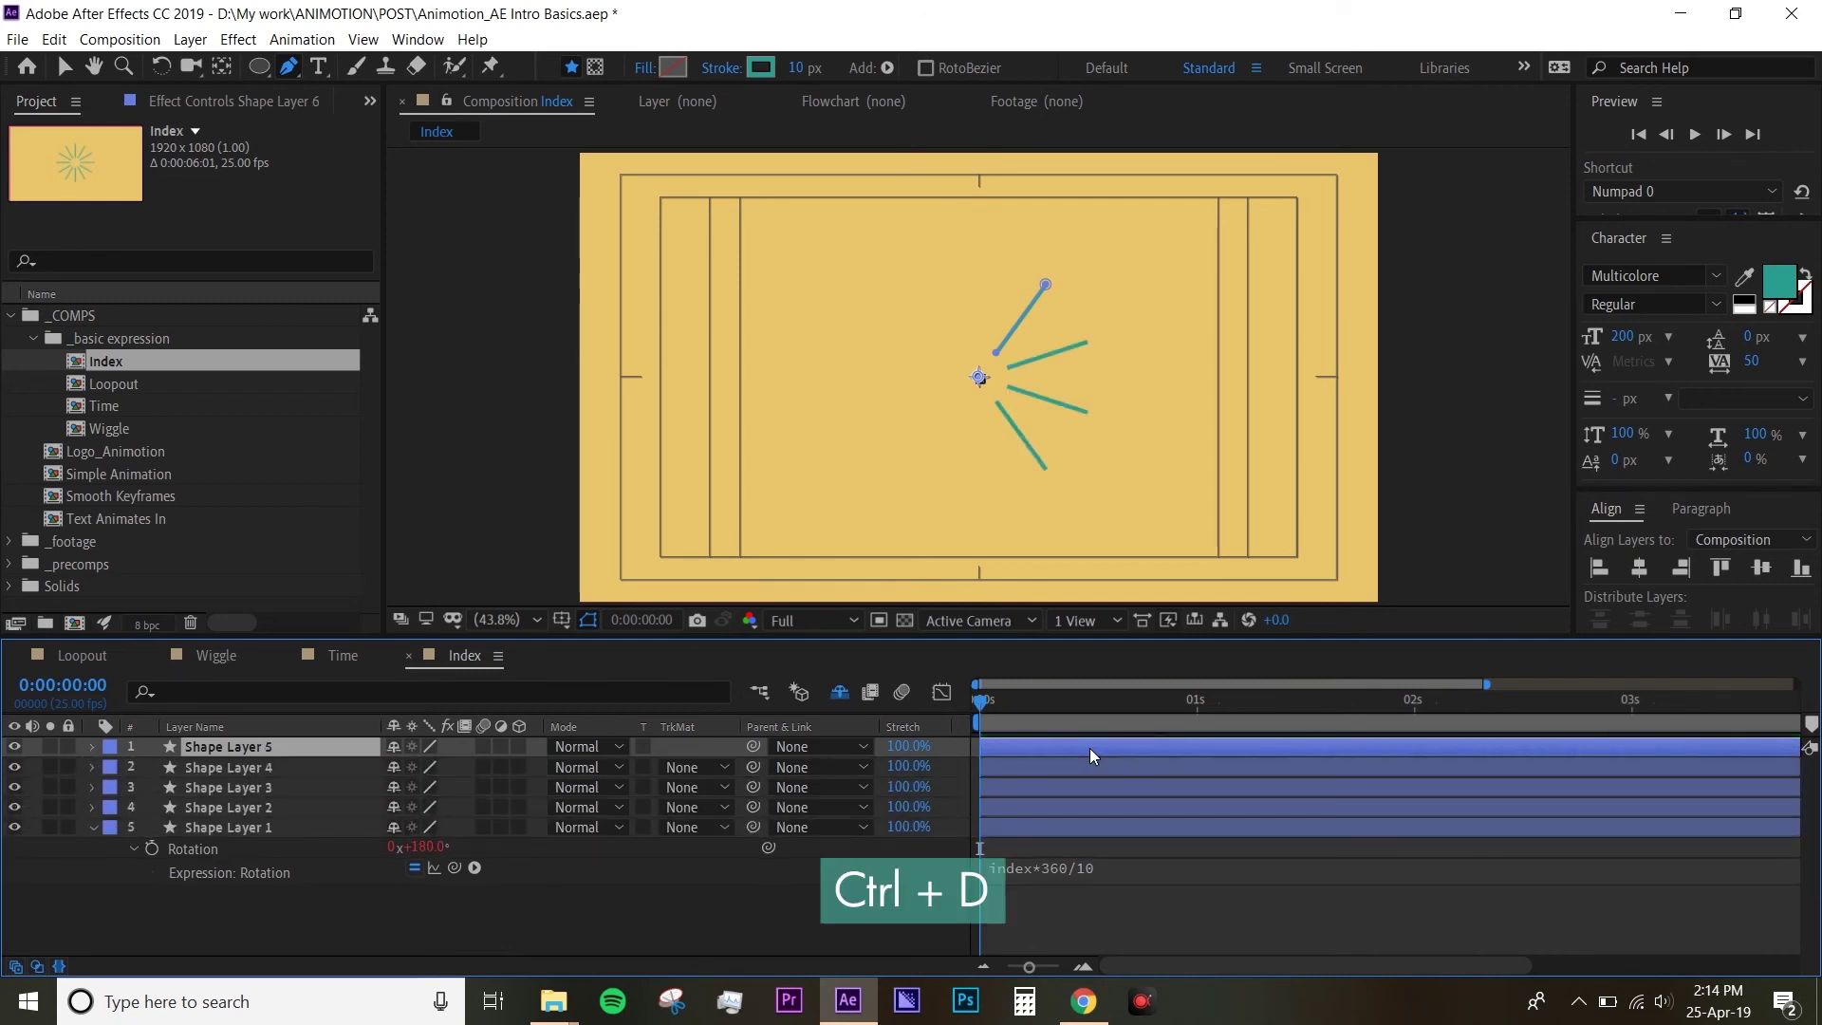
pyautogui.hotkey('ctrl', 'd')
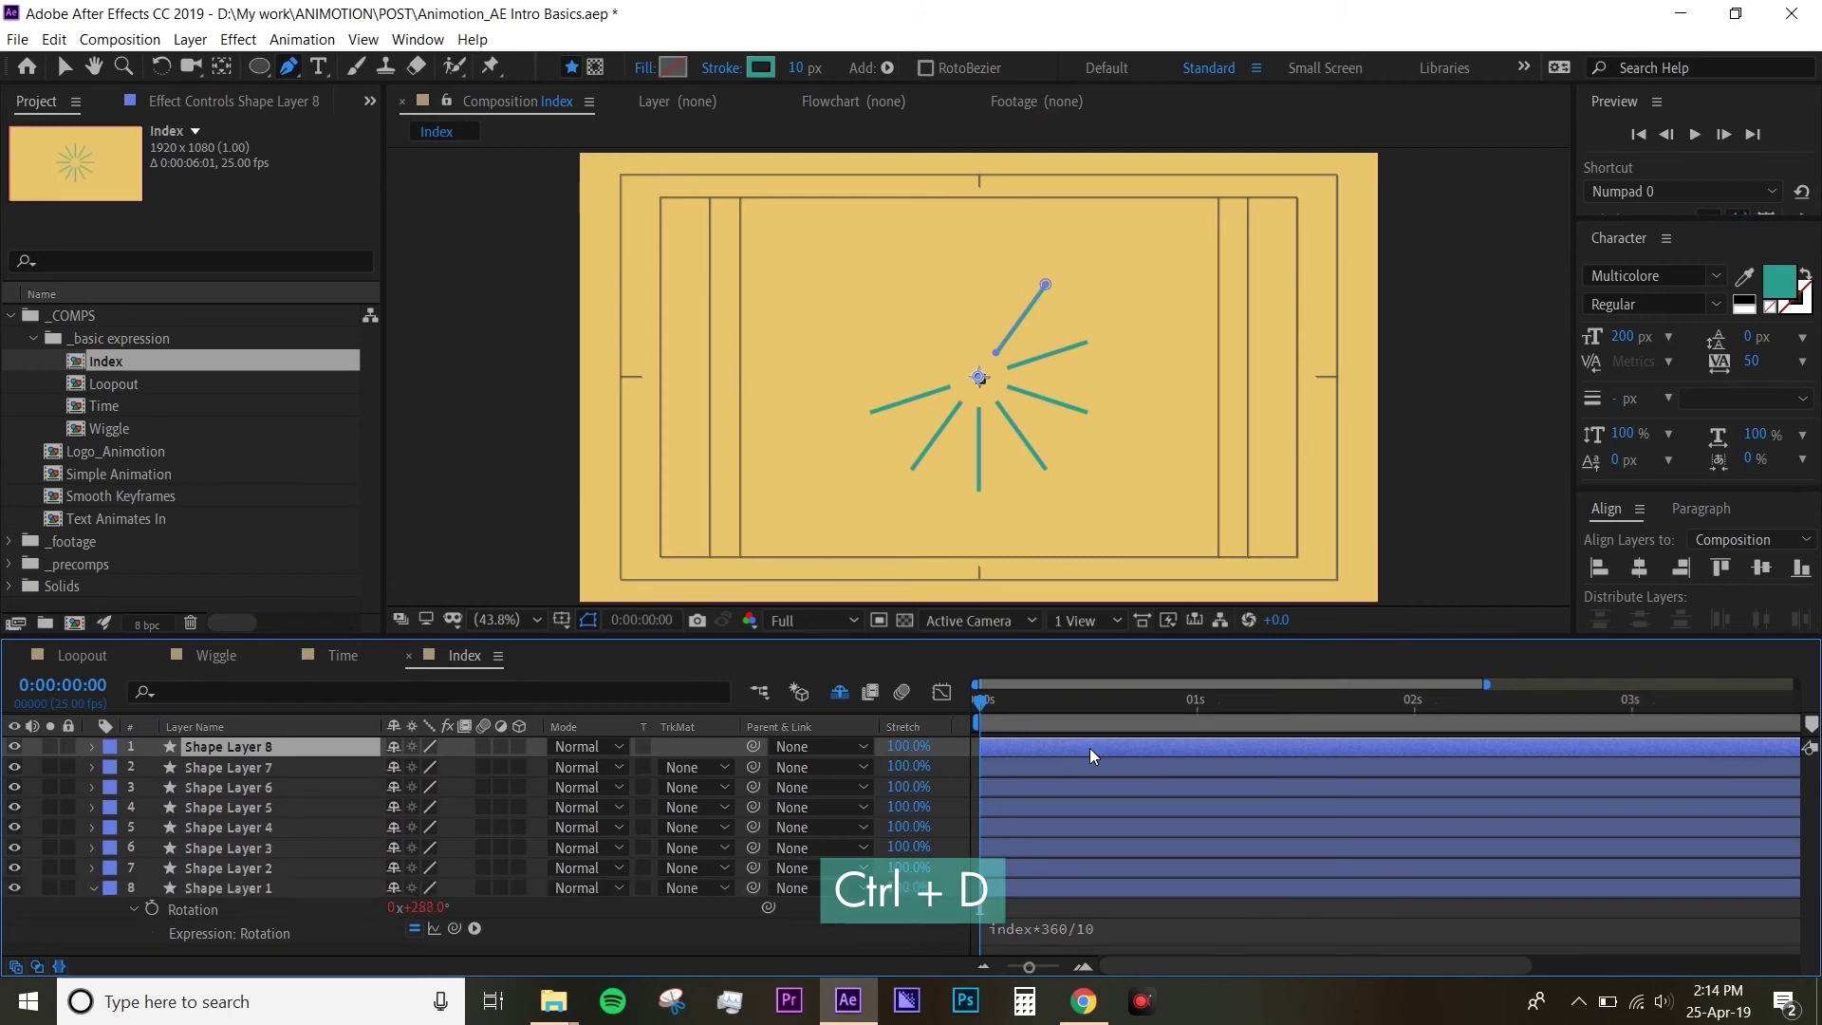
pyautogui.hotkey('ctrl', 'd')
pyautogui.hotkey('ctrl', 'd')
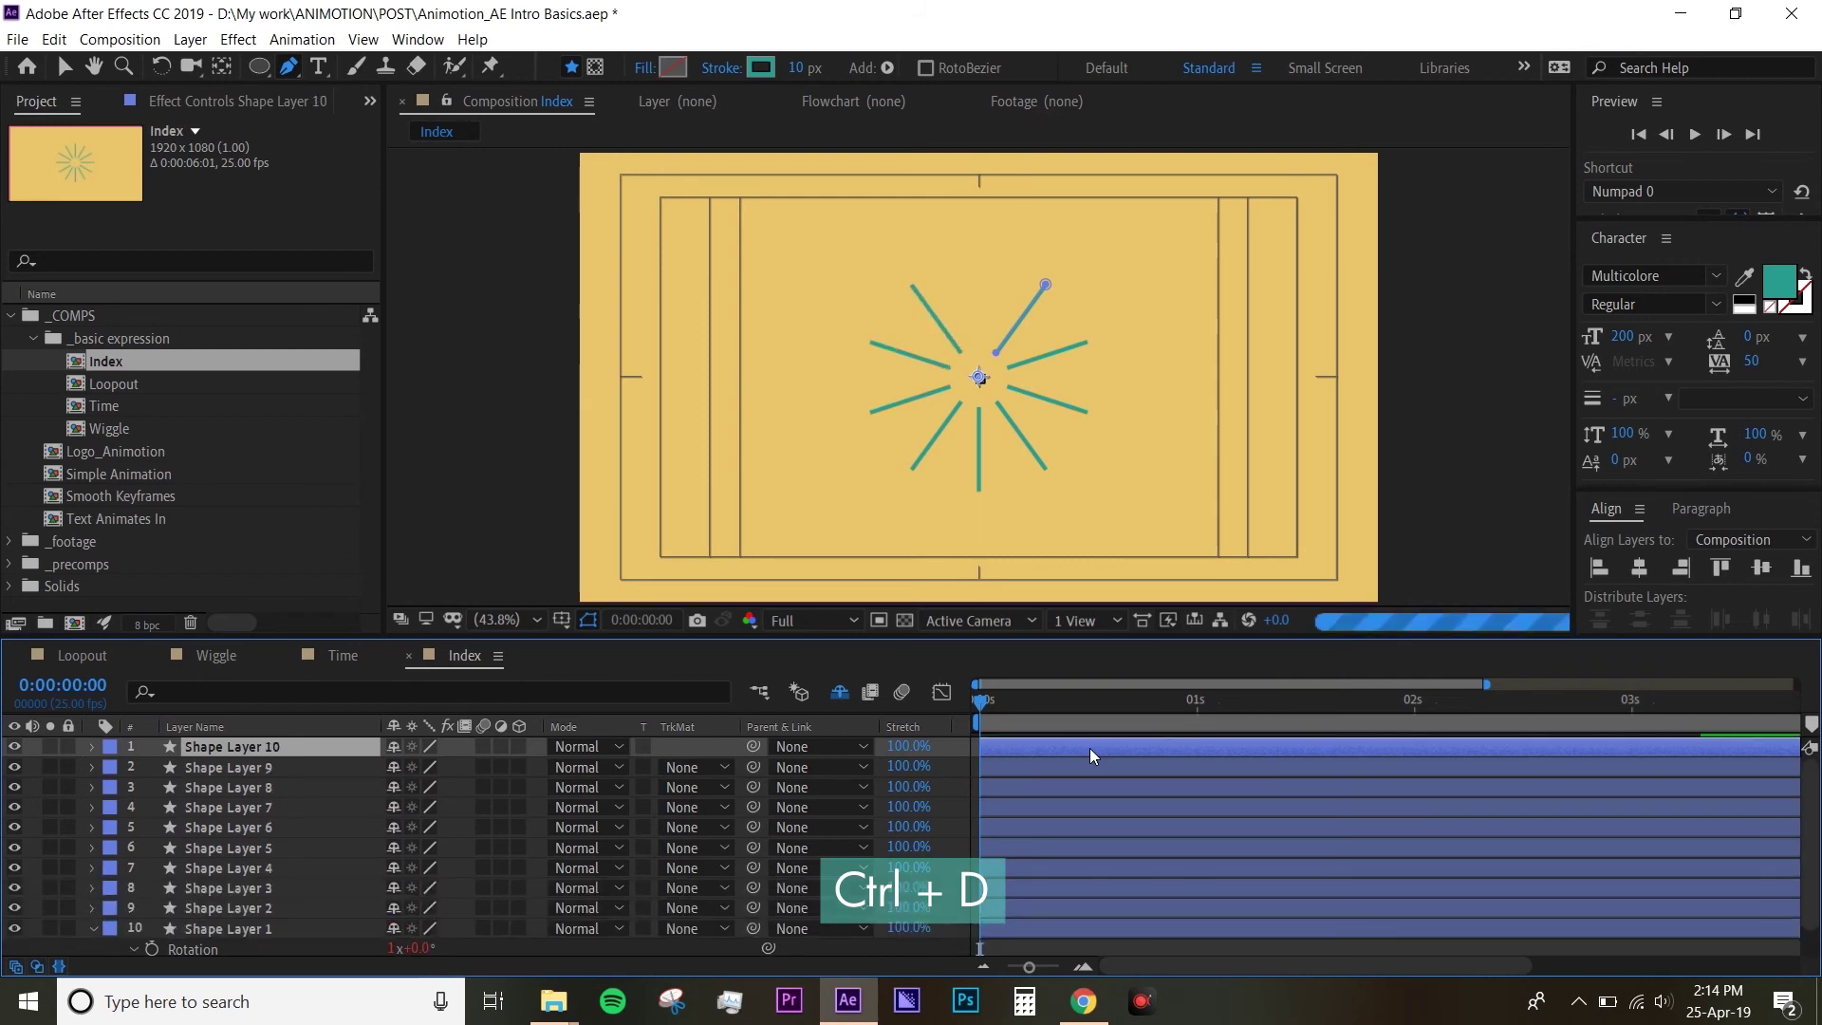